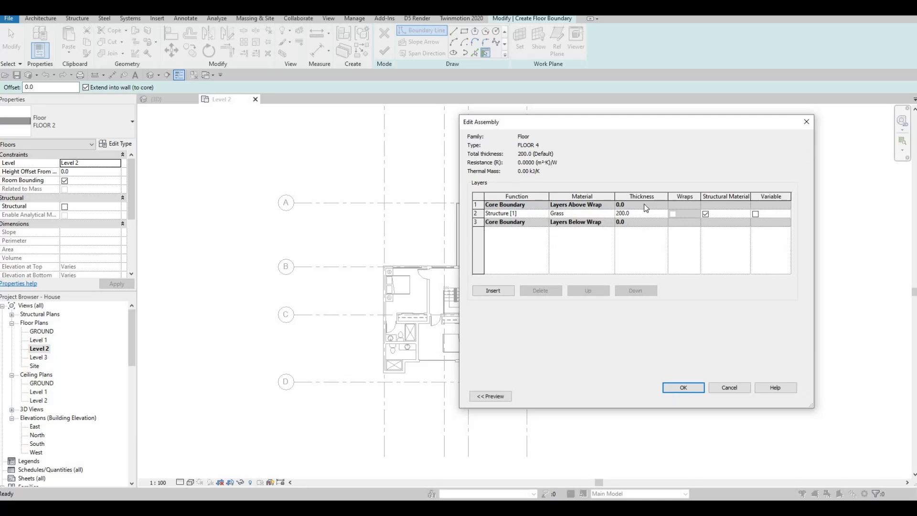
Duplicate the Gypsum Wall Board material, assign the copy to FLOOR 4's structure layer and confirm the type changes
{"action": "left_click", "coordinate": [613, 214]}
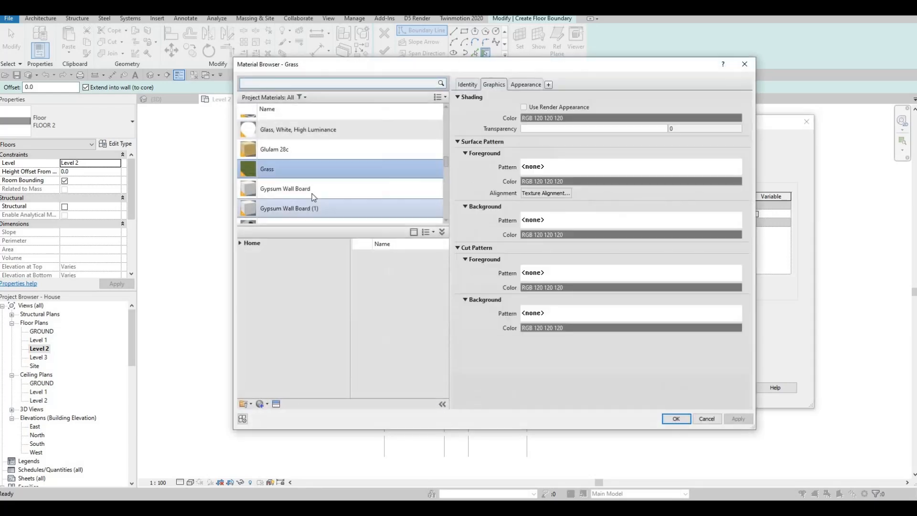
{"action": "left_click", "coordinate": [281, 194]}
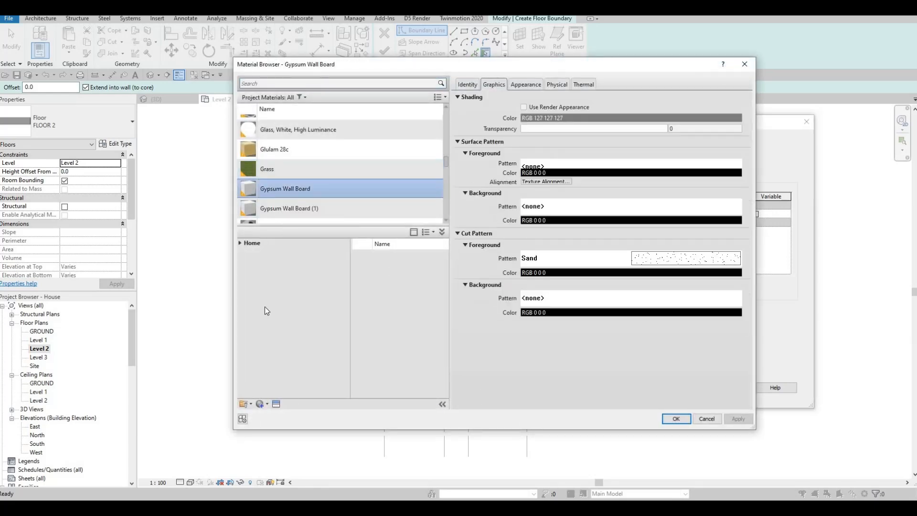
{"action": "left_click", "coordinate": [266, 405]}
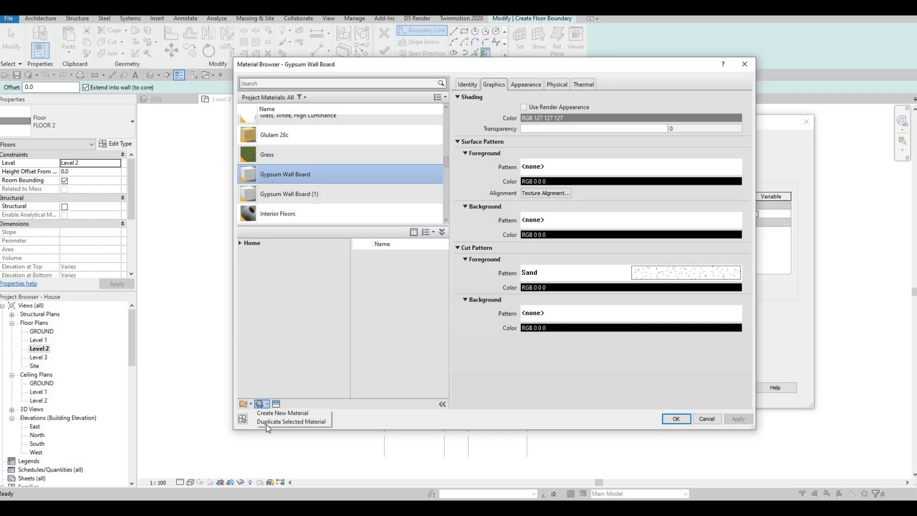
{"action": "left_click", "coordinate": [268, 422]}
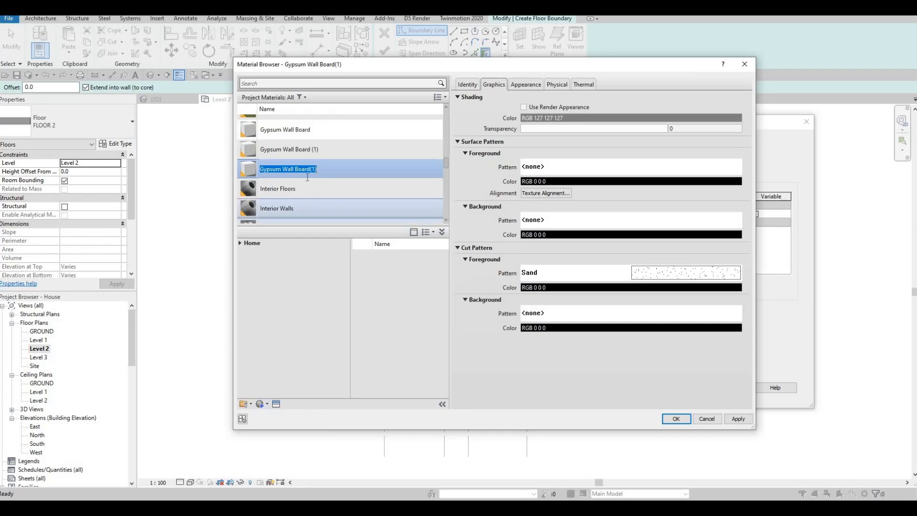
{"action": "left_click", "coordinate": [738, 421]}
{"action": "key", "text": "Return"}
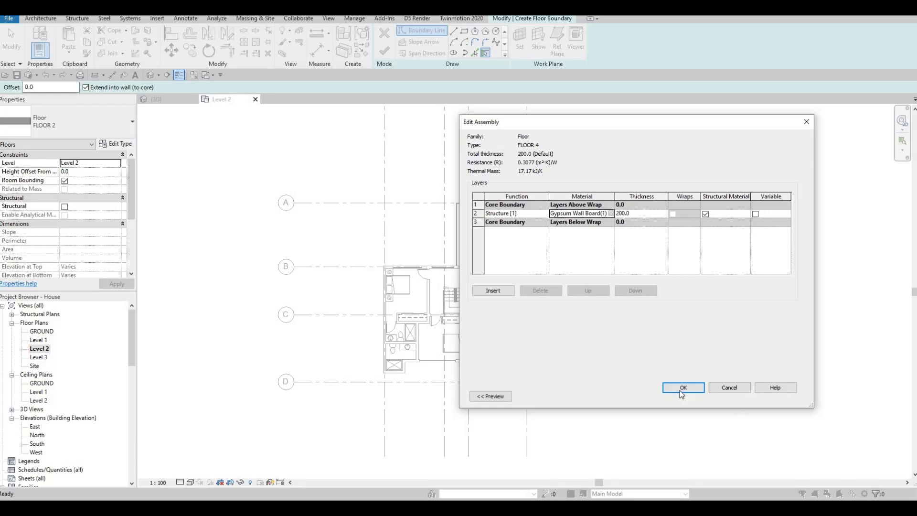
{"action": "left_click", "coordinate": [701, 386]}
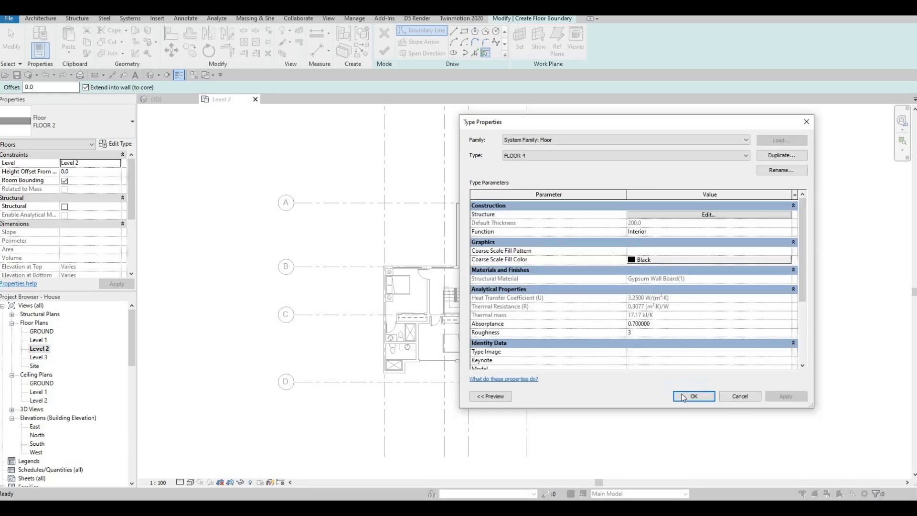
{"action": "left_click", "coordinate": [683, 397]}
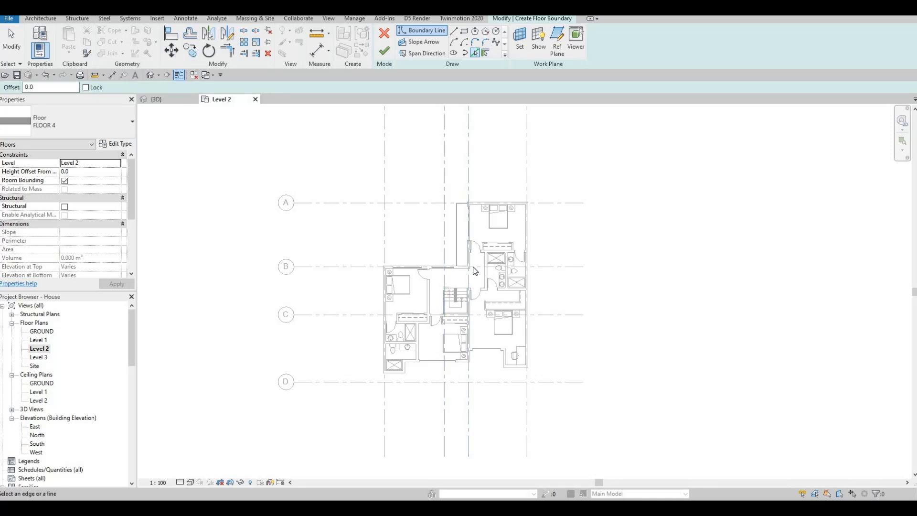
Pick floor boundary lines along the inner faces of the stepped north exterior walls and the east exterior wall
{"action": "scroll", "coordinate": [480, 267], "scroll_direction": "up", "scroll_amount": 3}
{"action": "scroll", "coordinate": [483, 267], "scroll_direction": "up", "scroll_amount": 1}
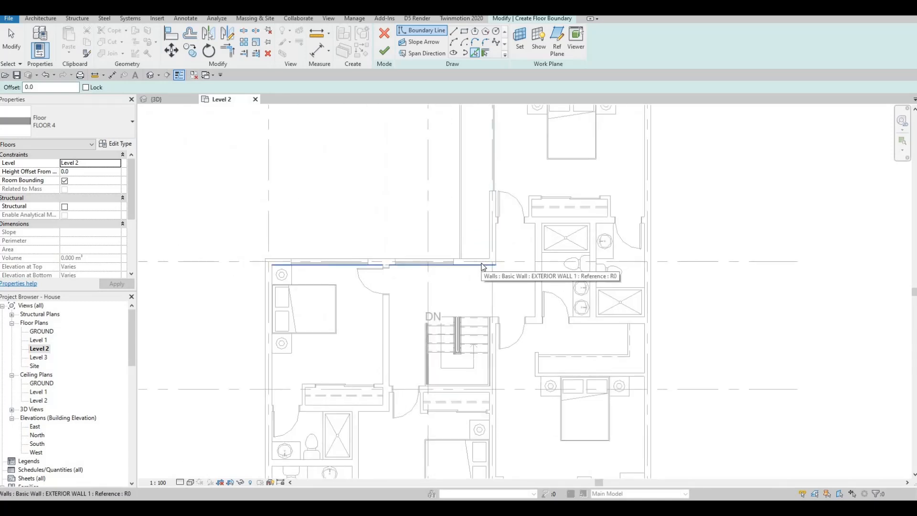
{"action": "left_click", "coordinate": [488, 264]}
{"action": "left_click", "coordinate": [504, 247]}
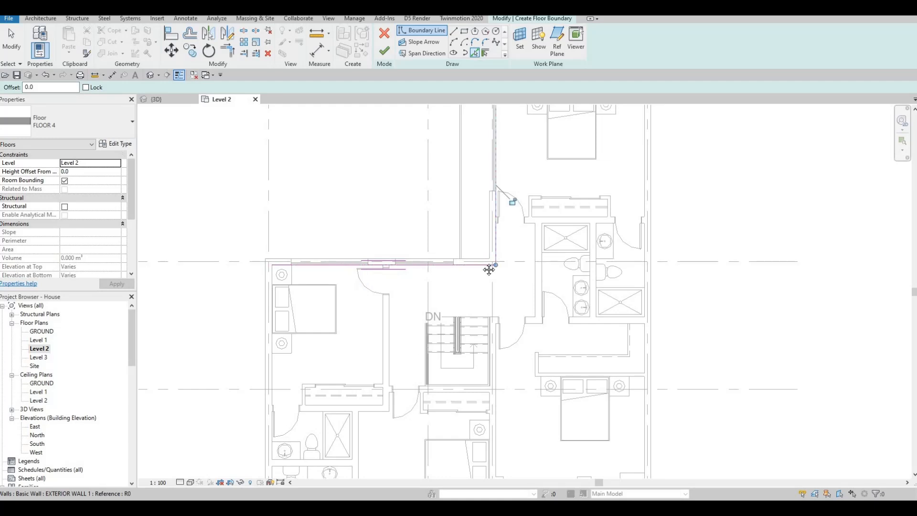
{"action": "middle_click_drag", "start_coordinate": [480, 200], "coordinate": [420, 293]}
{"action": "left_click", "coordinate": [530, 188]}
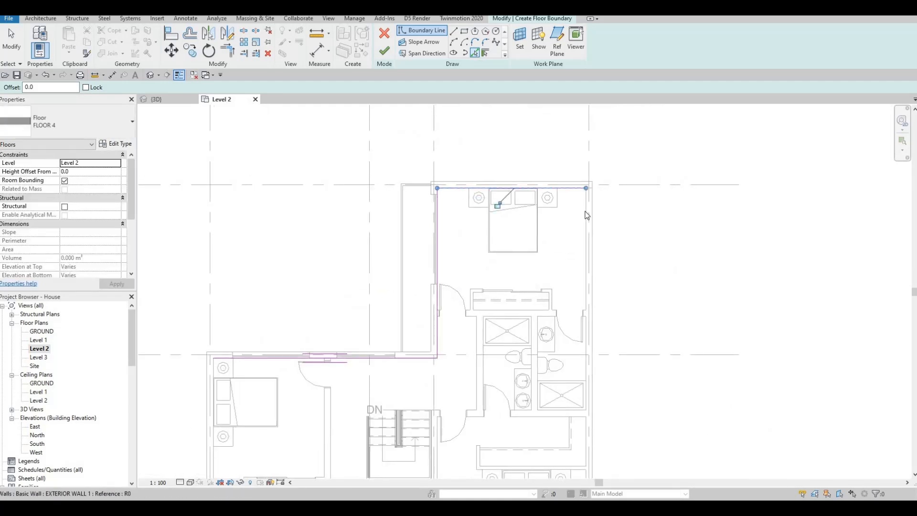
{"action": "left_click", "coordinate": [586, 278]}
Continue the floor boundary around the desk nook's inner wall faces and along the adjacent glazed south wall
{"action": "middle_click_drag", "start_coordinate": [561, 267], "coordinate": [555, 144]}
{"action": "scroll", "coordinate": [554, 143], "scroll_direction": "down", "scroll_amount": 2}
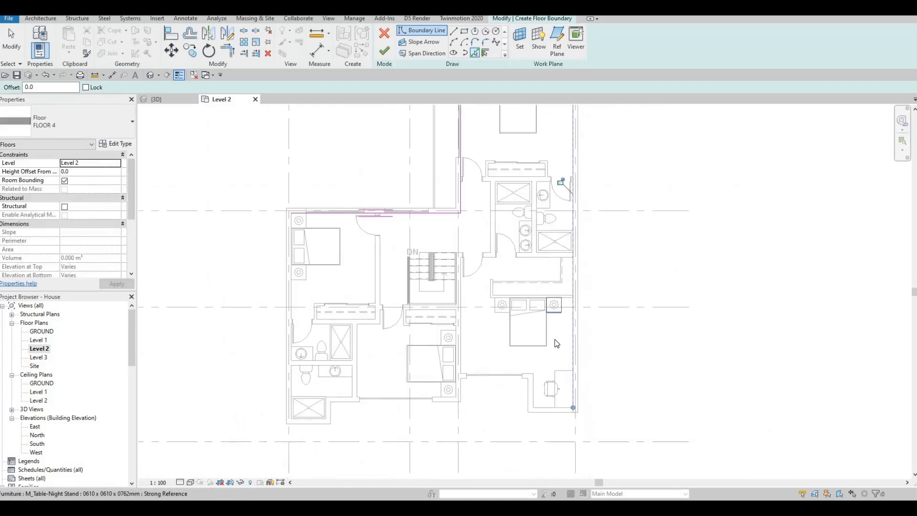
{"action": "middle_click_drag", "start_coordinate": [553, 384], "coordinate": [556, 303]}
{"action": "scroll", "coordinate": [556, 330], "scroll_direction": "up", "scroll_amount": 3}
{"action": "left_click", "coordinate": [548, 320]}
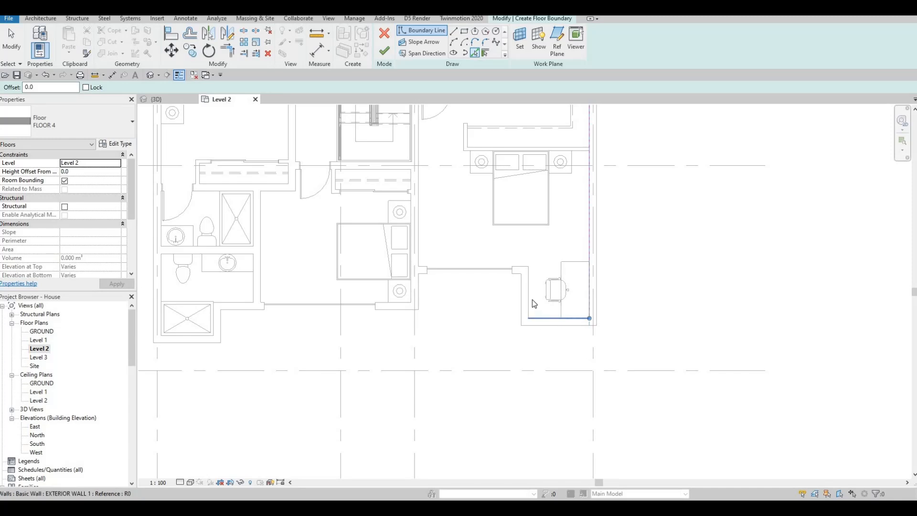
{"action": "left_click", "coordinate": [531, 299]}
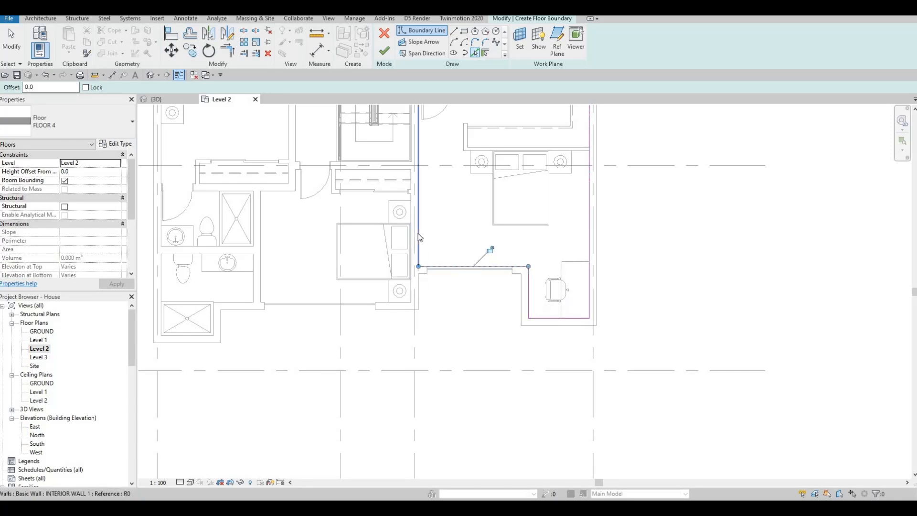
Pick boundary lines on both faces of the wall dividing the two south bedrooms
{"action": "left_click", "coordinate": [413, 291]}
{"action": "scroll", "coordinate": [411, 290], "scroll_direction": "up", "scroll_amount": 2}
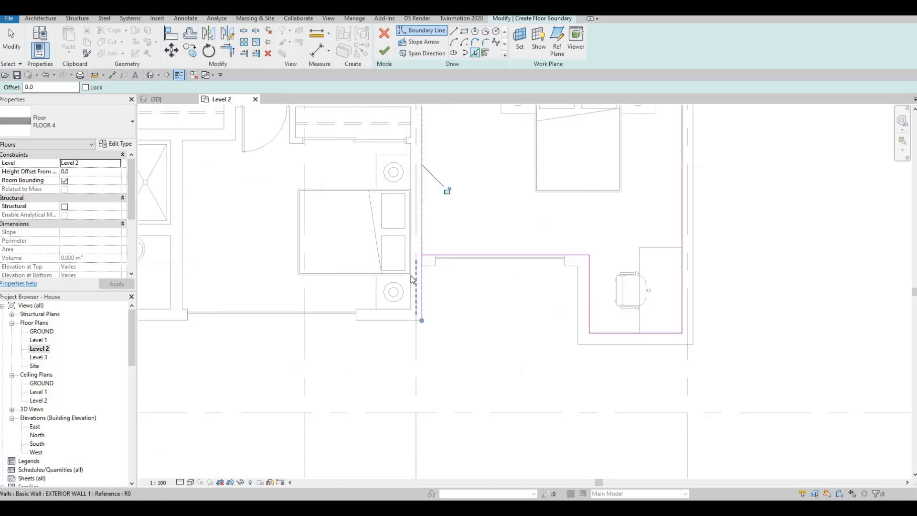
{"action": "key", "text": "Tab"}
{"action": "key", "text": "Tab"}
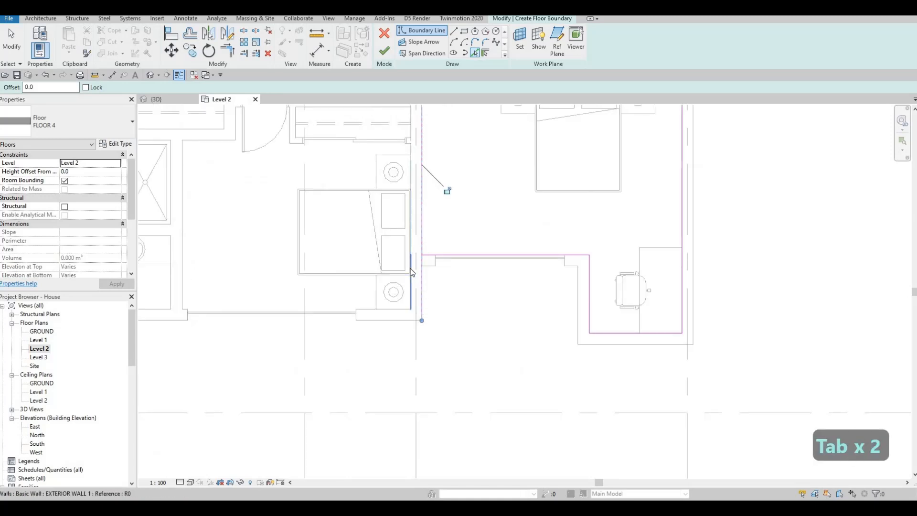
{"action": "left_click", "coordinate": [409, 276]}
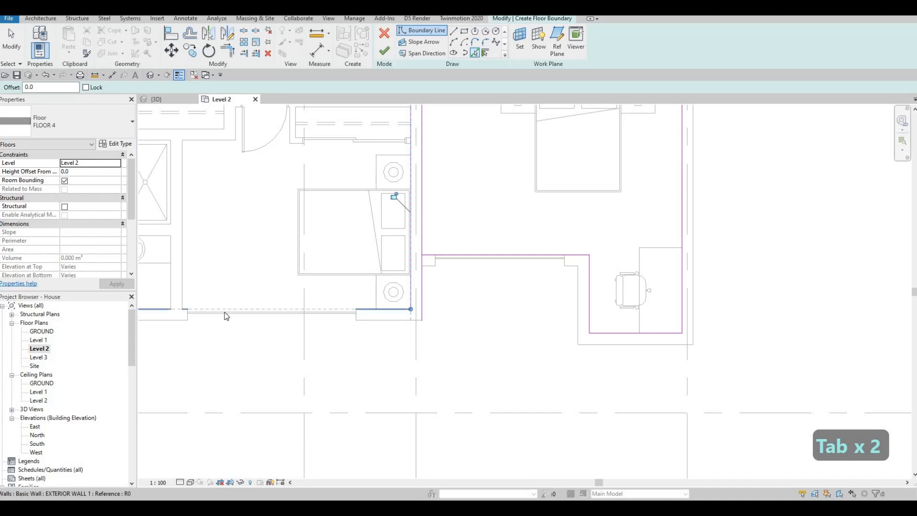
Pick boundary lines along the west bedroom's south wall, around the shower recess and up the west exterior wall
{"action": "middle_click_drag", "start_coordinate": [230, 316], "coordinate": [343, 320]}
{"action": "scroll", "coordinate": [526, 321], "scroll_direction": "down", "scroll_amount": 1}
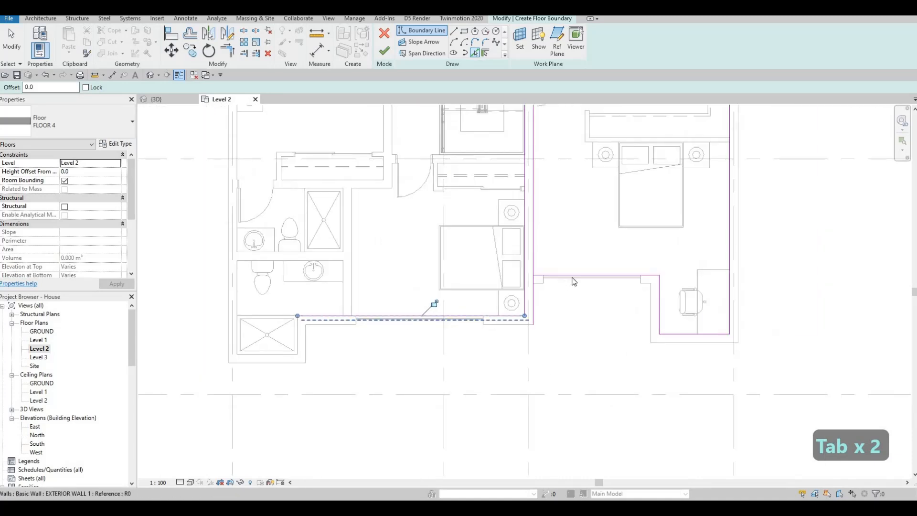
{"action": "left_click", "coordinate": [592, 285]}
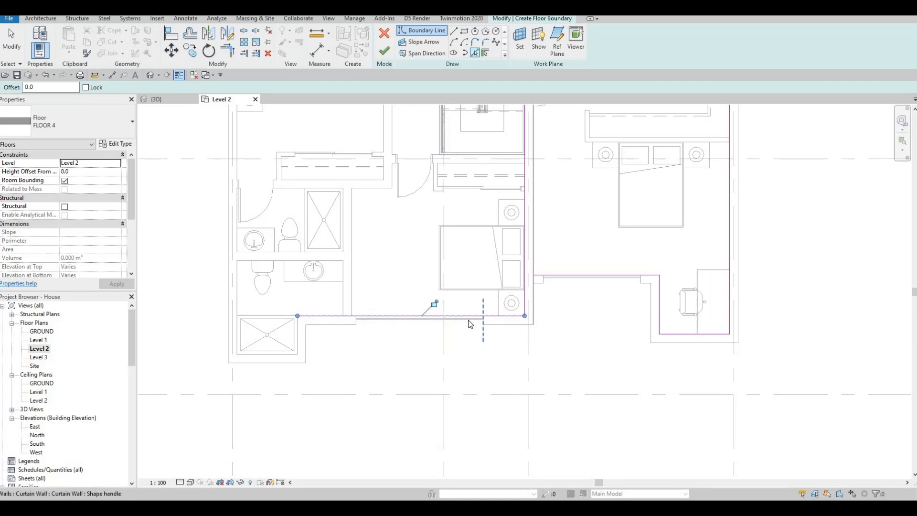
{"action": "left_click", "coordinate": [296, 335]}
{"action": "left_click", "coordinate": [240, 300]}
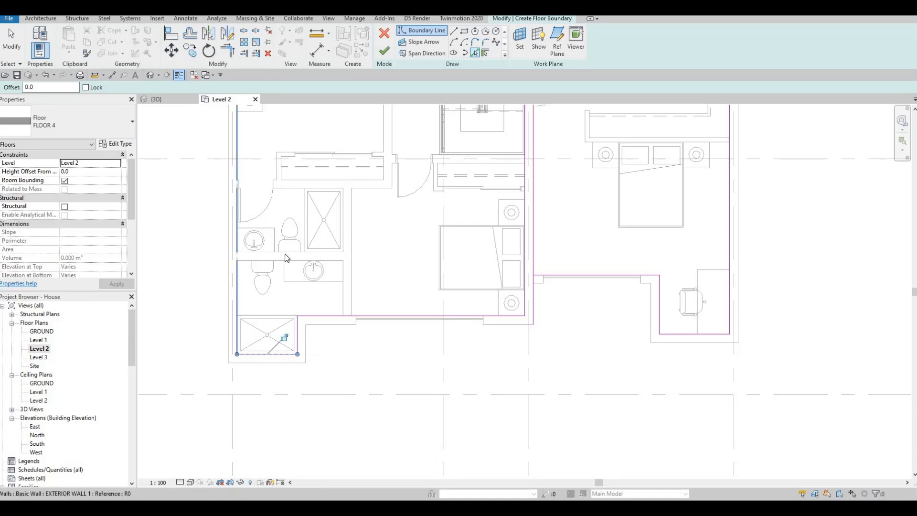
{"action": "middle_click_drag", "start_coordinate": [295, 244], "coordinate": [271, 361]}
{"action": "scroll", "coordinate": [272, 361], "scroll_direction": "down", "scroll_amount": 2}
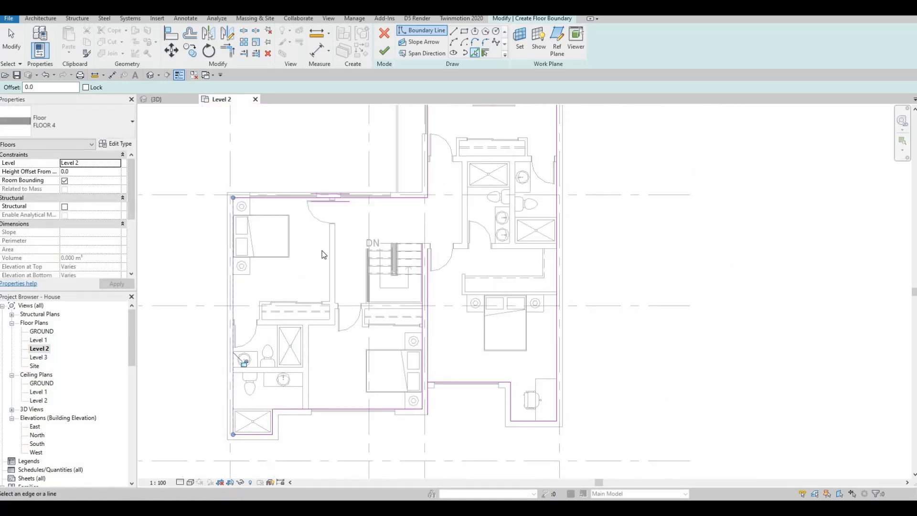
Trim the dividing wall's west-face line to a corner with the boundary line at the east bedroom's glazed wall
{"action": "scroll", "coordinate": [323, 254], "scroll_direction": "up", "scroll_amount": 2}
{"action": "key", "text": "Escape"}
{"action": "key", "text": "Escape"}
{"action": "key", "text": "t"}
{"action": "key", "text": "r"}
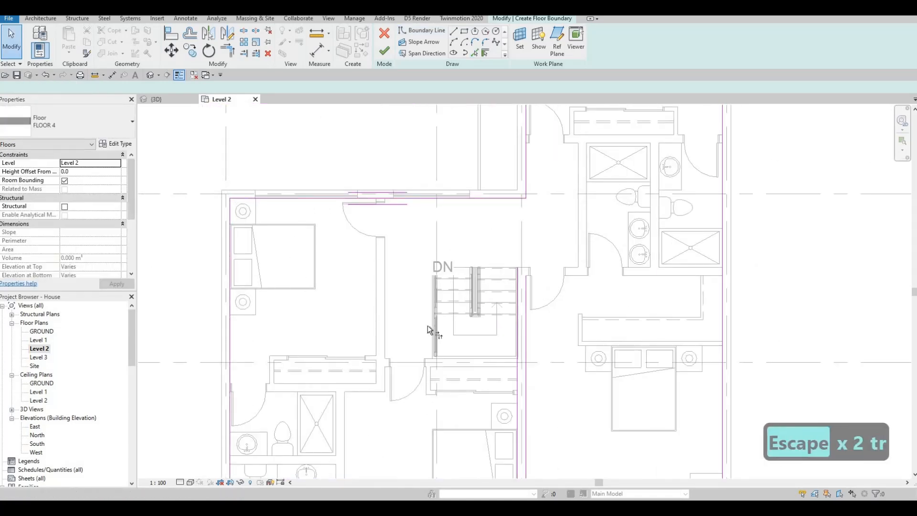
{"action": "scroll", "coordinate": [428, 325], "scroll_direction": "down", "scroll_amount": 2}
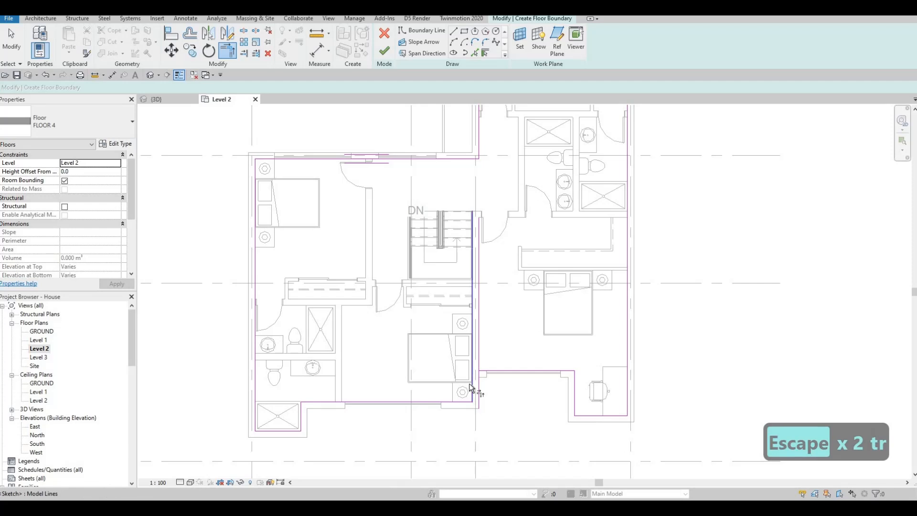
{"action": "left_click", "coordinate": [485, 377]}
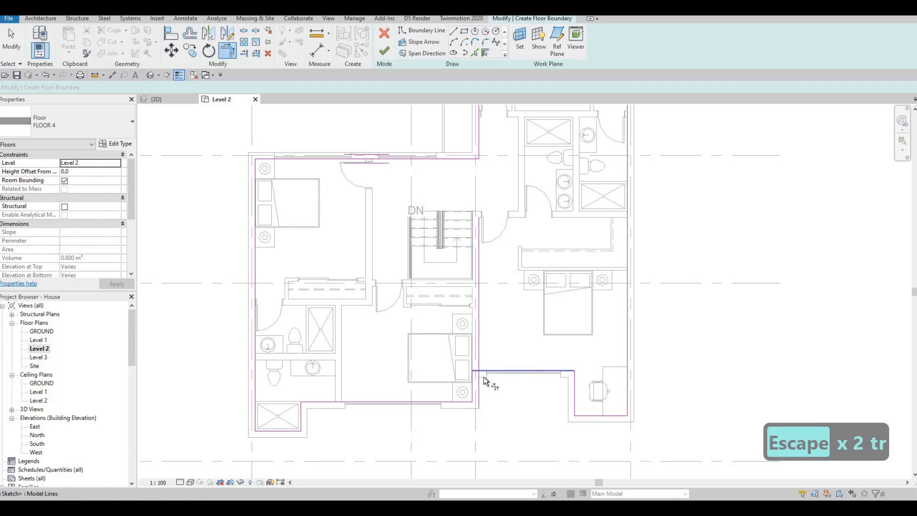
{"action": "left_click", "coordinate": [485, 377]}
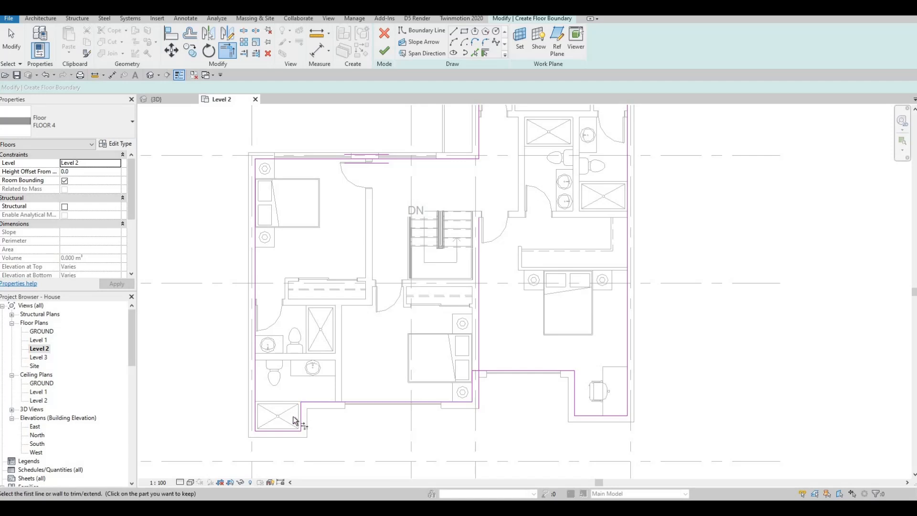
Delete the leftover boundary line on the east face of the wall dividing the south bedrooms
{"action": "key", "text": "Escape"}
{"action": "left_click", "coordinate": [478, 330]}
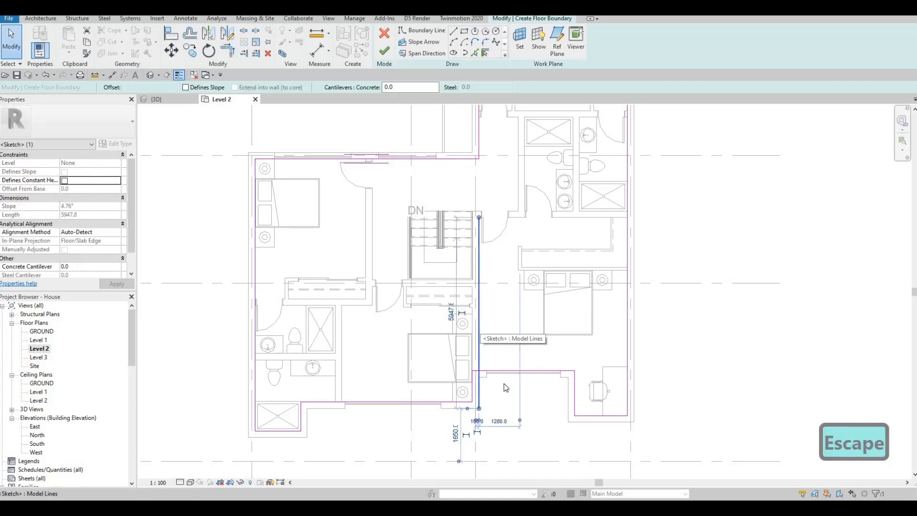
{"action": "key", "text": "Delete"}
Finish the Level 2 floor boundary without attaching the walls to the floor and inspect the result in 3D
{"action": "scroll", "coordinate": [449, 402], "scroll_direction": "down", "scroll_amount": 2}
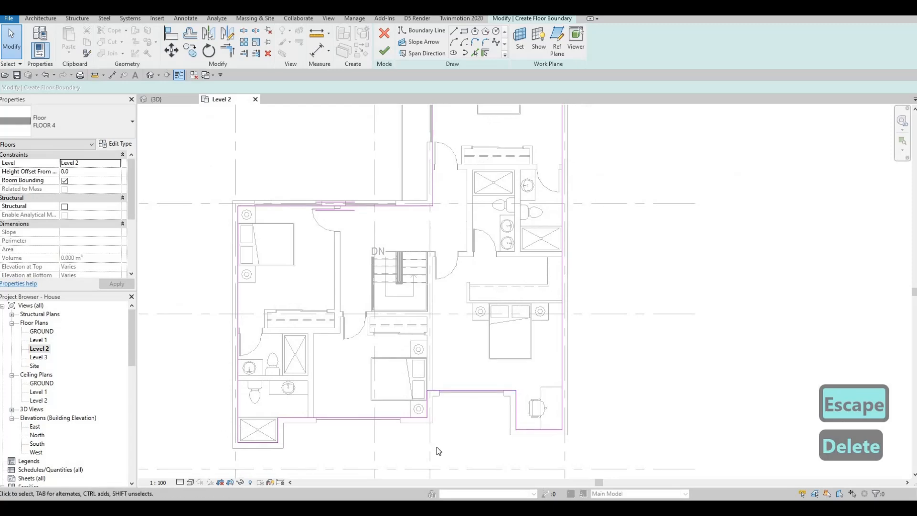
{"action": "scroll", "coordinate": [382, 223], "scroll_direction": "down", "scroll_amount": 1}
{"action": "middle_click_drag", "start_coordinate": [382, 223], "coordinate": [334, 305]}
{"action": "left_click", "coordinate": [385, 47]}
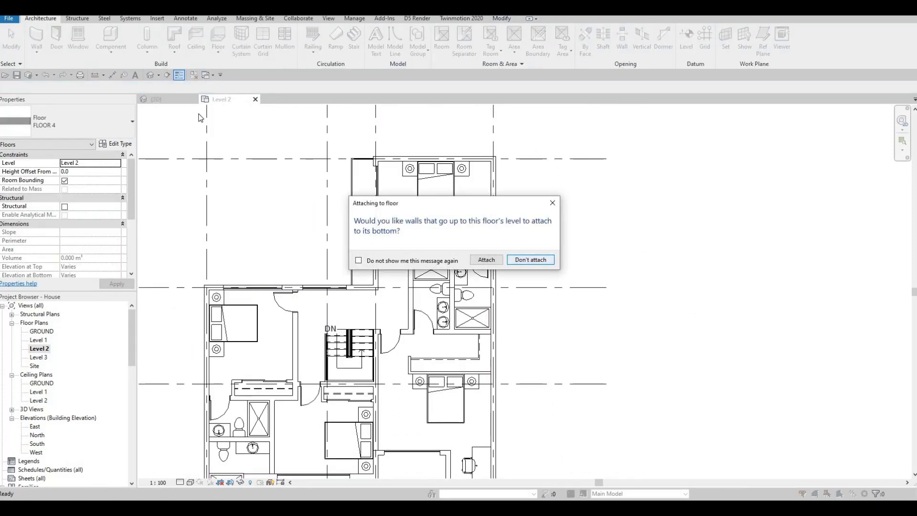
{"action": "key", "text": "Return"}
{"action": "left_click", "coordinate": [156, 99]}
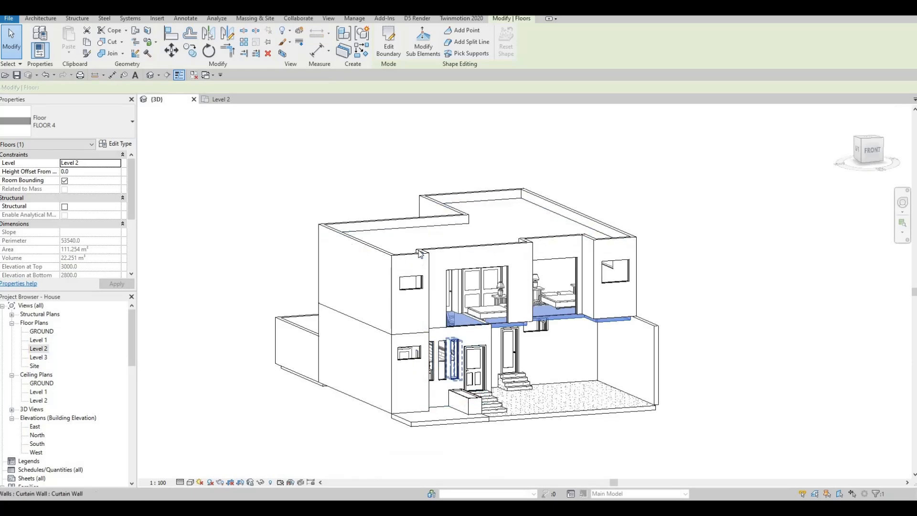
{"action": "key", "text": "Escape"}
{"action": "scroll", "coordinate": [419, 253], "scroll_direction": "up", "scroll_amount": 2}
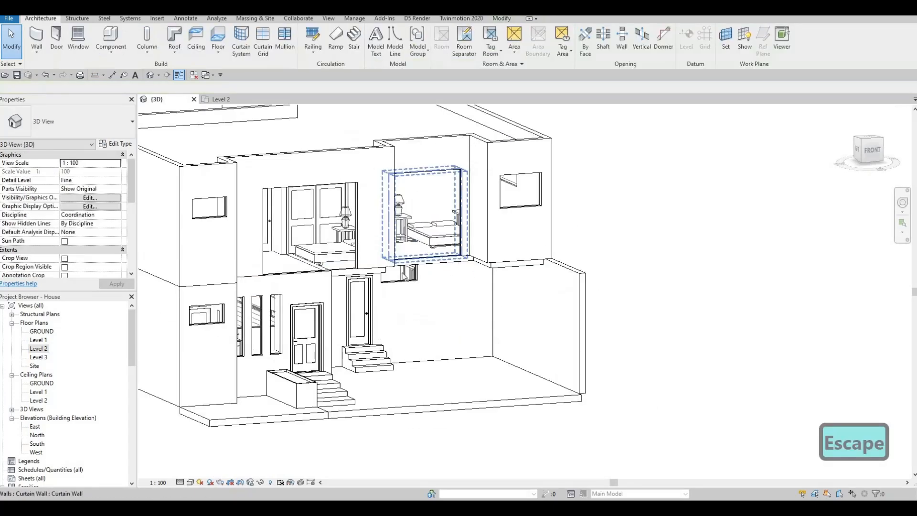
In the Level 2 plan, move the glazed exterior wall beside the desk nook outward, to about 1200 mm from the nook's south wall
{"action": "double_click", "coordinate": [39, 348]}
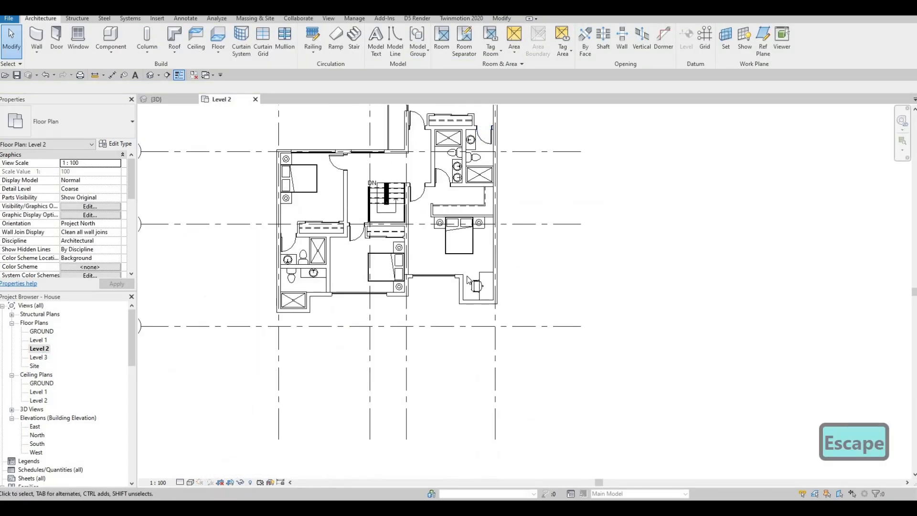
{"action": "scroll", "coordinate": [468, 282], "scroll_direction": "up", "scroll_amount": 5}
{"action": "left_click", "coordinate": [466, 277]}
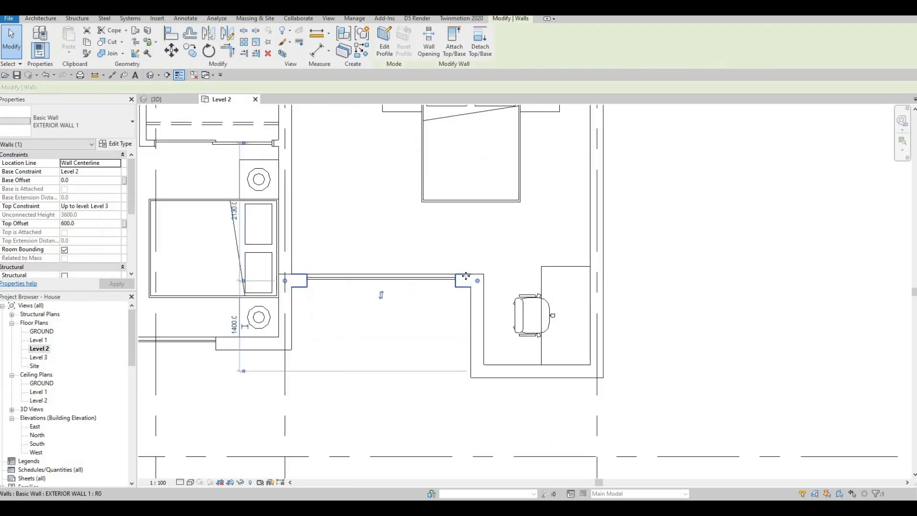
{"action": "left_click_drag", "start_coordinate": [466, 287], "coordinate": [466, 299]}
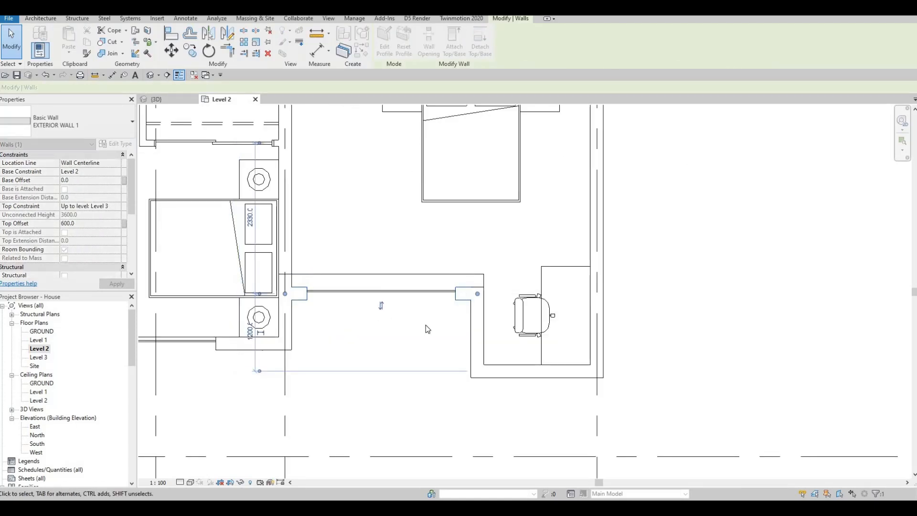
{"action": "key", "text": "Escape"}
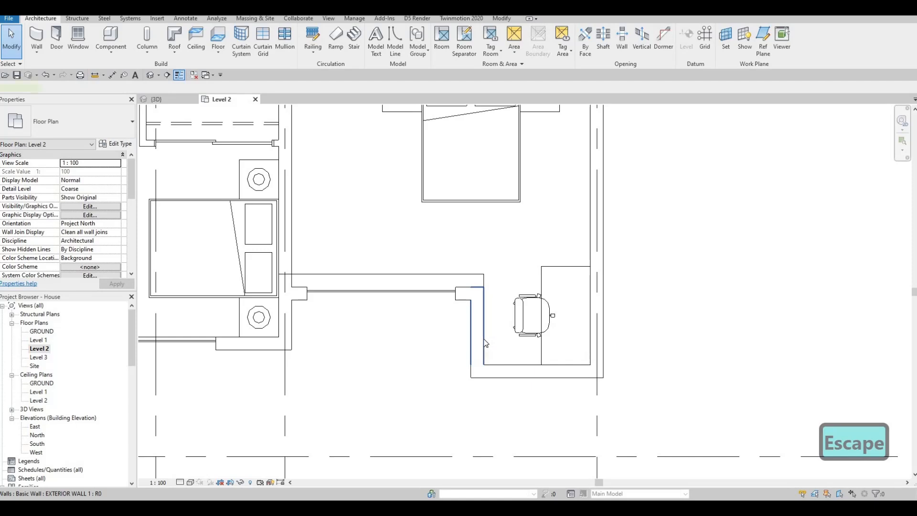
Delete the desk nook's west side wall
{"action": "left_click", "coordinate": [485, 342]}
{"action": "key", "text": "Delete"}
{"action": "key", "text": "Escape"}
{"action": "key", "text": "Escape"}
{"action": "key", "text": "Escape"}
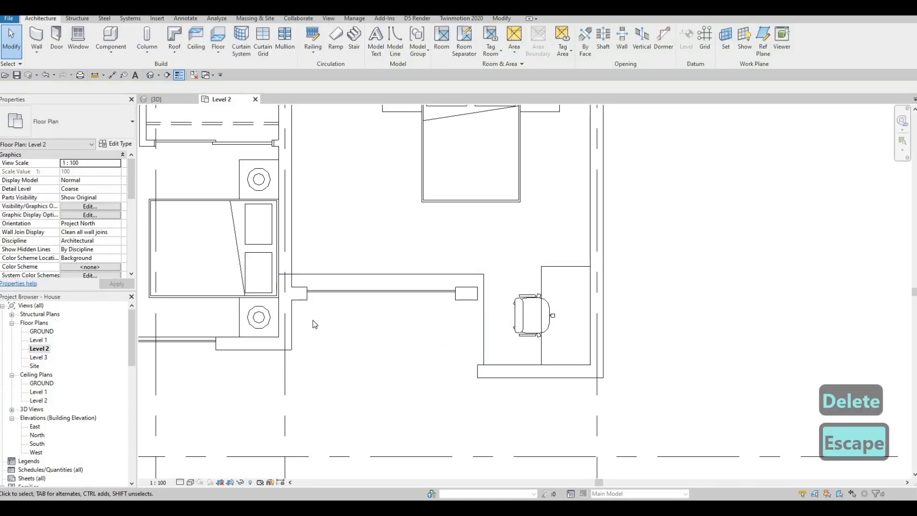
Align the glazed bedroom wall with the outer face of the neighbouring bedroom's south wall, unjoining the conflicting elements
{"action": "key", "text": "a"}
{"action": "key", "text": "l"}
{"action": "left_click", "coordinate": [268, 351]}
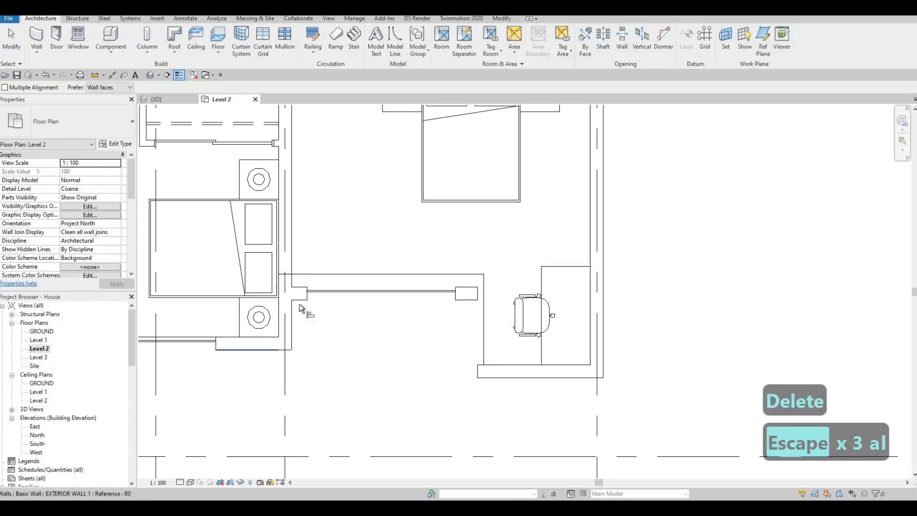
{"action": "left_click", "coordinate": [297, 300]}
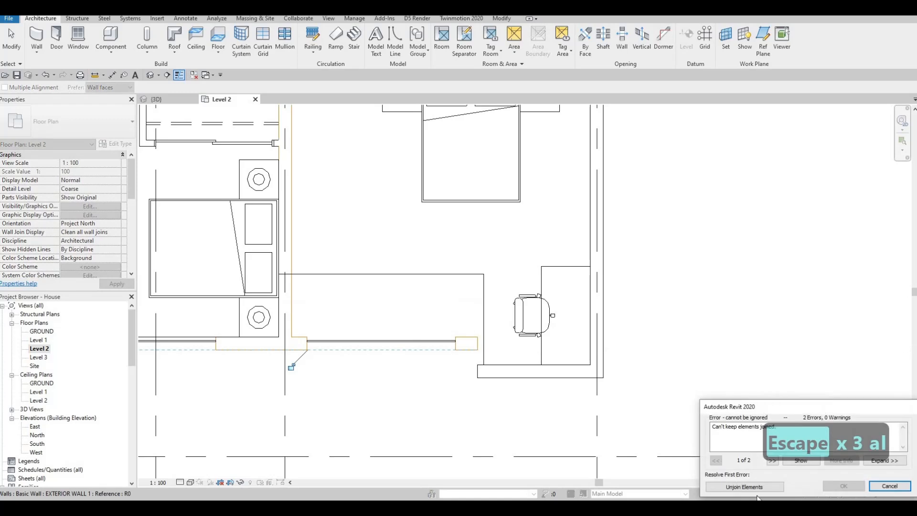
{"action": "left_click", "coordinate": [741, 486]}
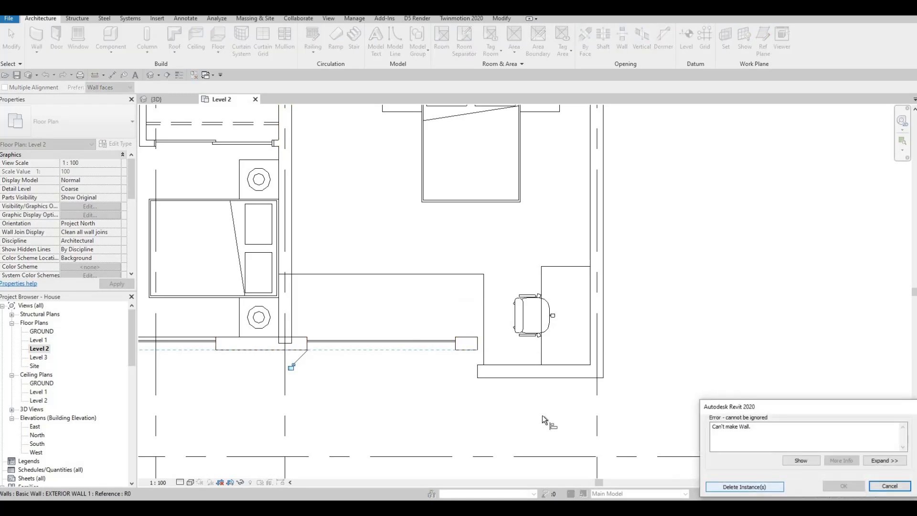
{"action": "key", "text": "Escape"}
{"action": "key", "text": "Escape"}
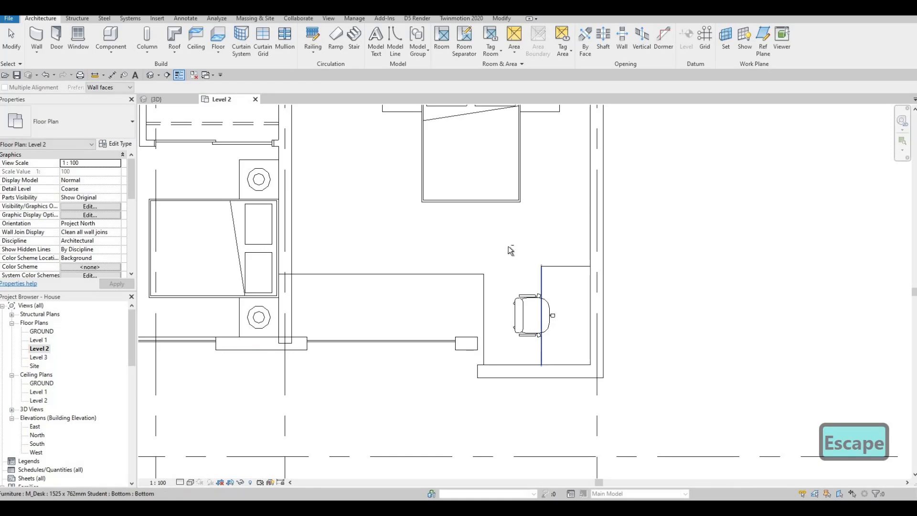
{"action": "key", "text": "Escape"}
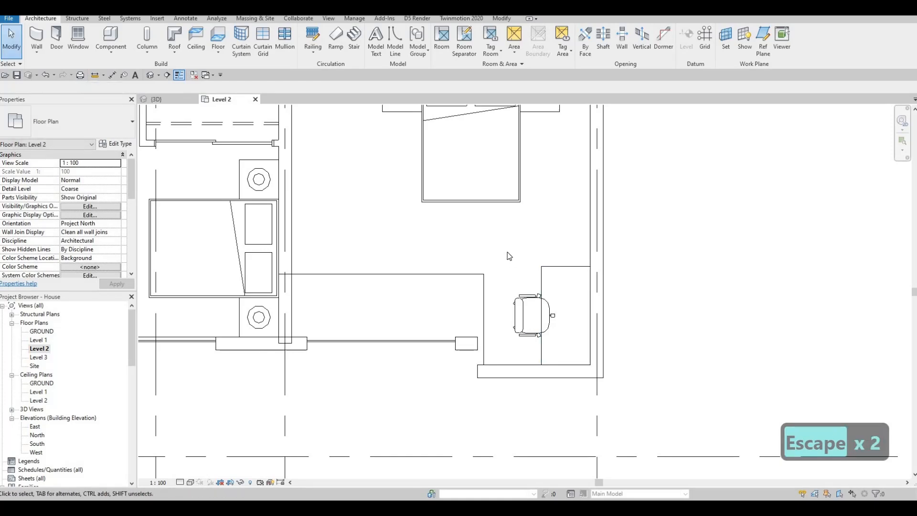
Rotate the desk and chair and move them against the east wall, with the chair on the desk's north side
{"action": "left_click", "coordinate": [561, 278]}
{"action": "key", "text": "space"}
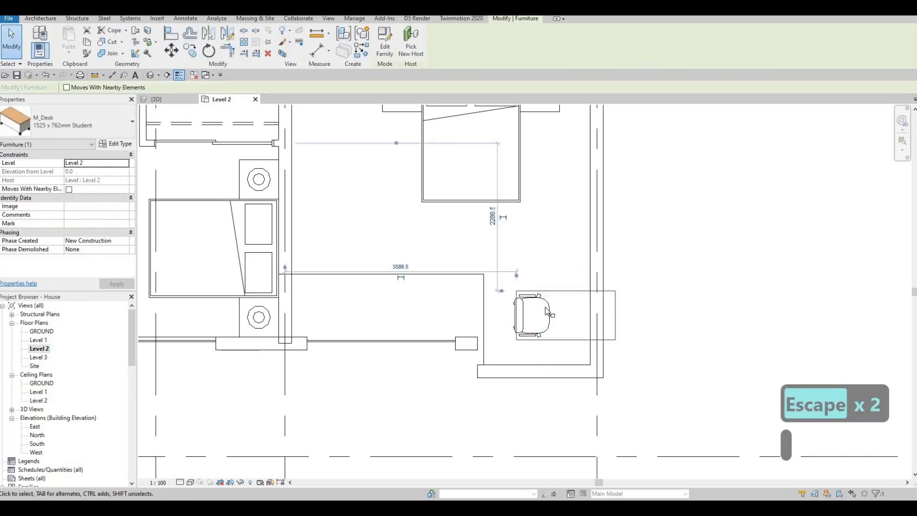
{"action": "key", "text": "Escape"}
{"action": "left_click", "coordinate": [550, 312]}
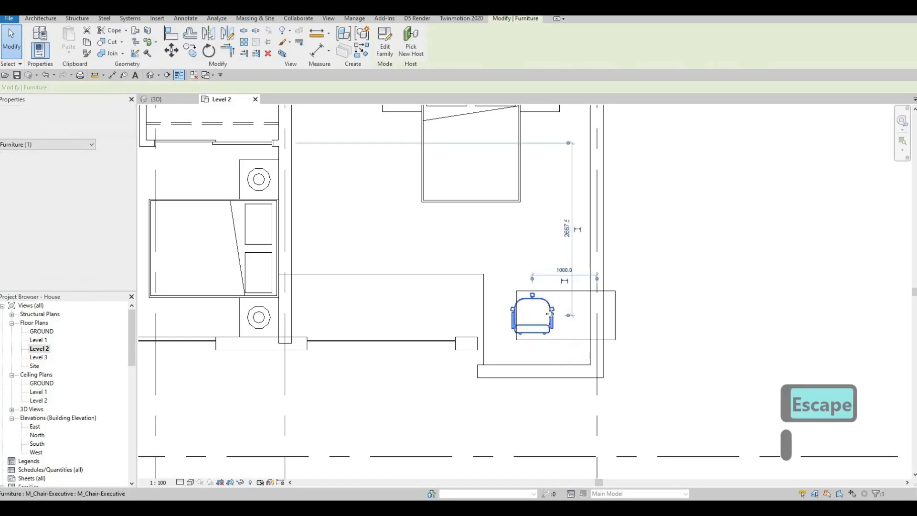
{"action": "key", "text": "space"}
{"action": "key", "text": "space"}
{"action": "key", "text": "space"}
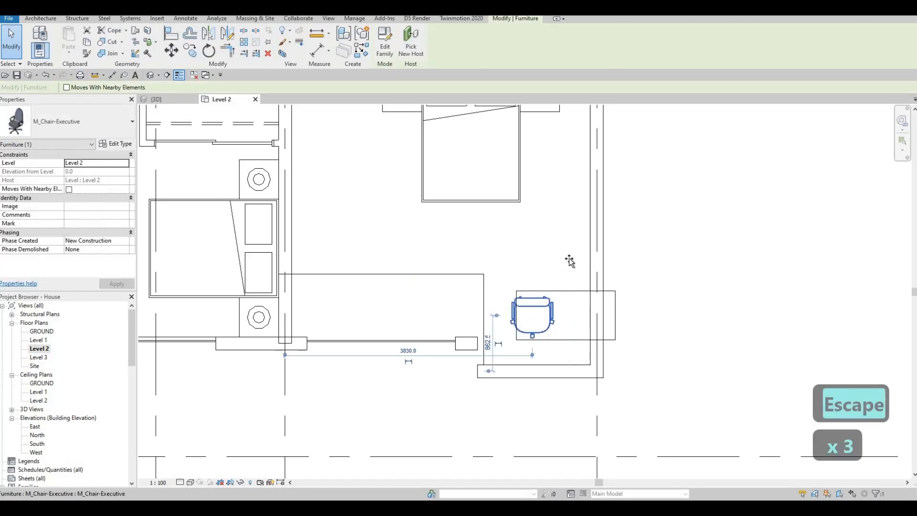
{"action": "mouse_move", "coordinate": [531, 335]}
{"action": "left_mouse_down"}
{"action": "mouse_move", "coordinate": [553, 289]}
{"action": "mouse_move", "coordinate": [545, 287]}
{"action": "mouse_move", "coordinate": [529, 322]}
{"action": "left_mouse_up"}
{"action": "key", "text": "Escape"}
{"action": "key", "text": "Escape"}
{"action": "key", "text": "Escape"}
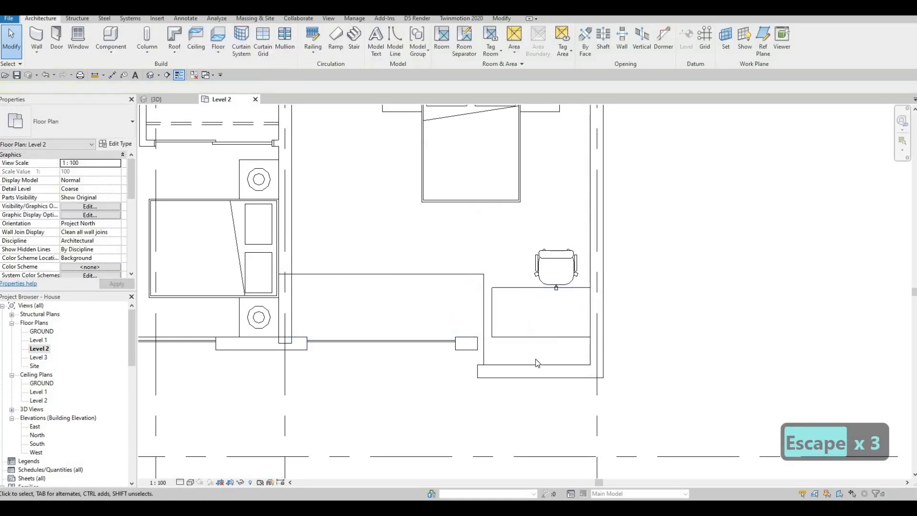
Delete the desk nook's south wall and trim the glazed wall and the east exterior wall into a corner
{"action": "left_click", "coordinate": [535, 363]}
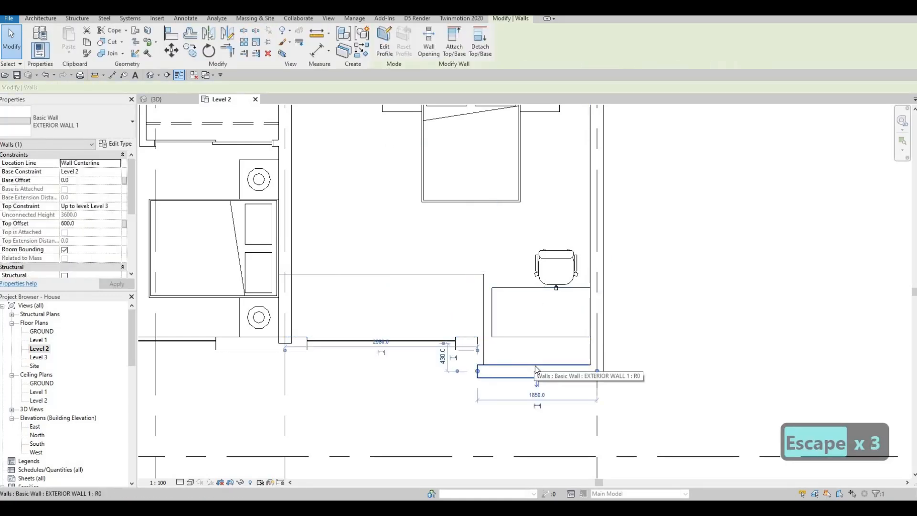
{"action": "key", "text": "Delete"}
{"action": "key", "text": "t"}
{"action": "key", "text": "r"}
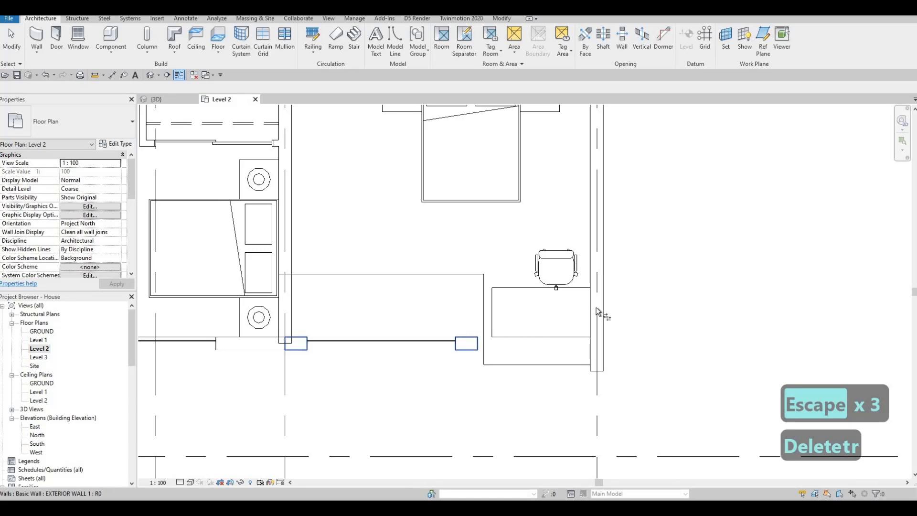
{"action": "left_click", "coordinate": [597, 306]}
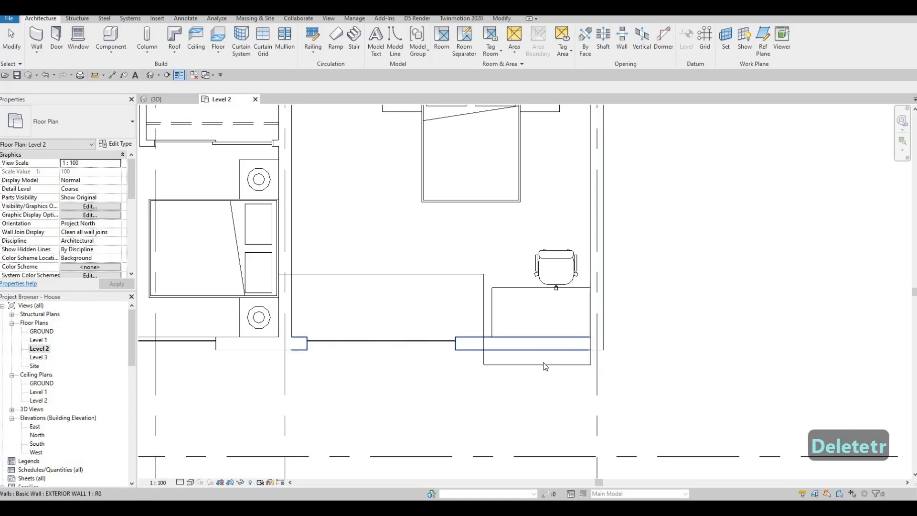
{"action": "key", "text": "Escape"}
{"action": "key", "text": "Escape"}
Edit the Level 2 floor boundary and delete the four stepped lines around the old recess and desk nook
{"action": "left_click", "coordinate": [380, 274]}
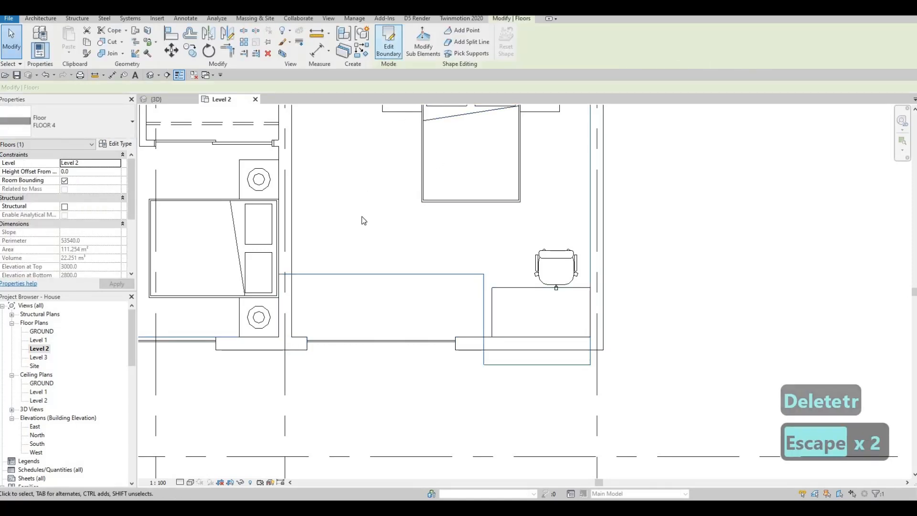
{"action": "double_click", "coordinate": [359, 273]}
{"action": "key", "text": "Escape"}
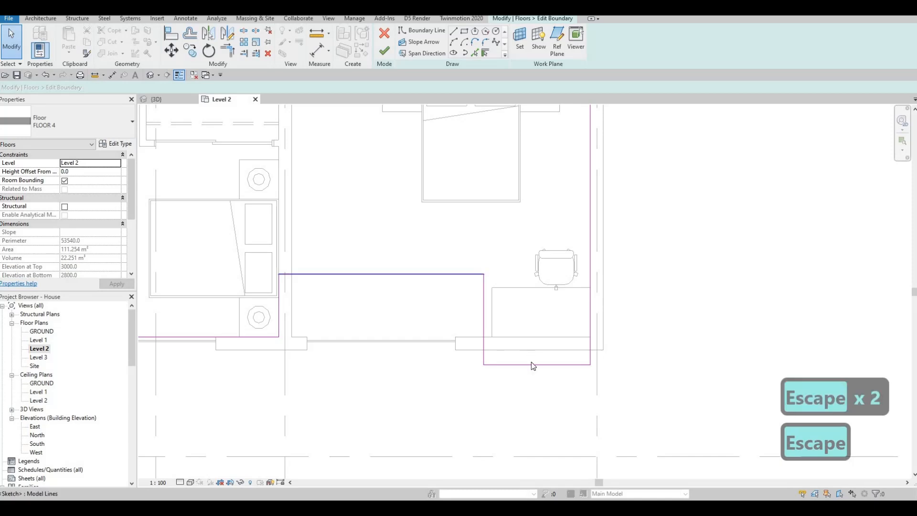
{"action": "left_click", "coordinate": [485, 313]}
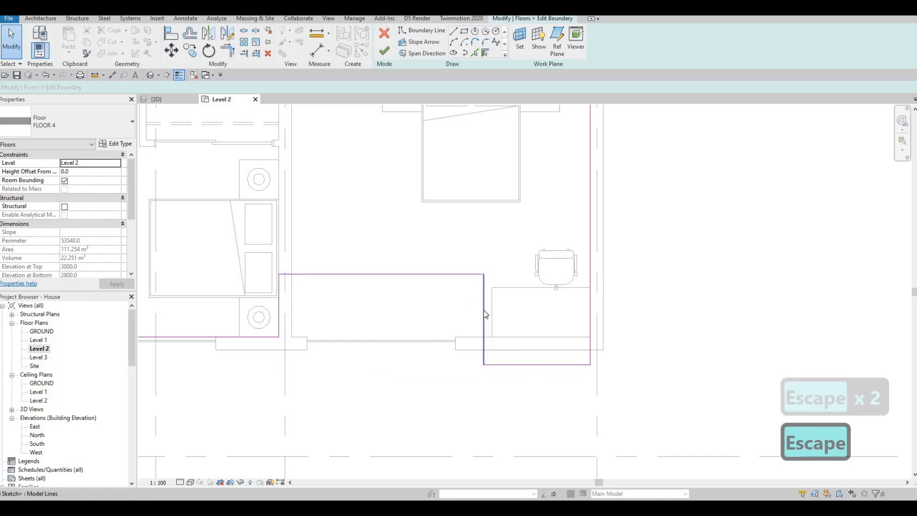
{"action": "key", "text": "Delete"}
{"action": "left_click", "coordinate": [446, 275]}
{"action": "key", "text": "Delete"}
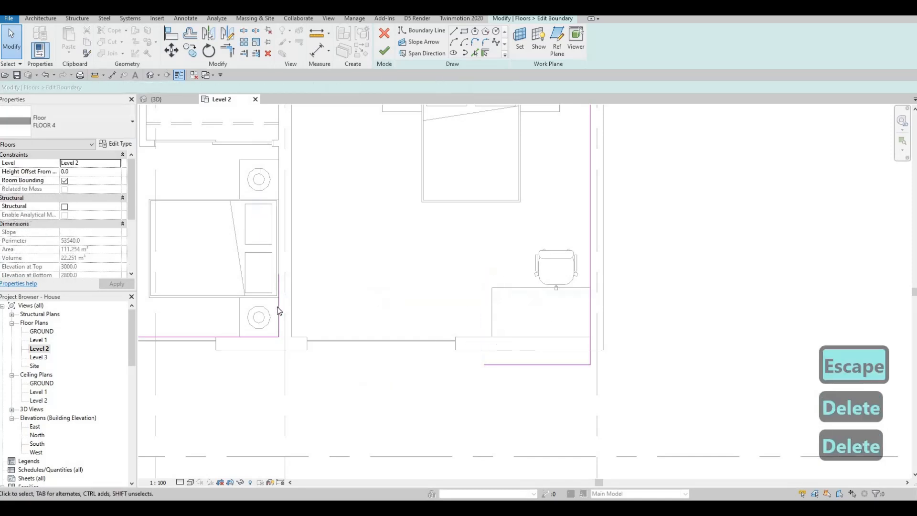
{"action": "left_click", "coordinate": [279, 316]}
{"action": "key", "text": "Delete"}
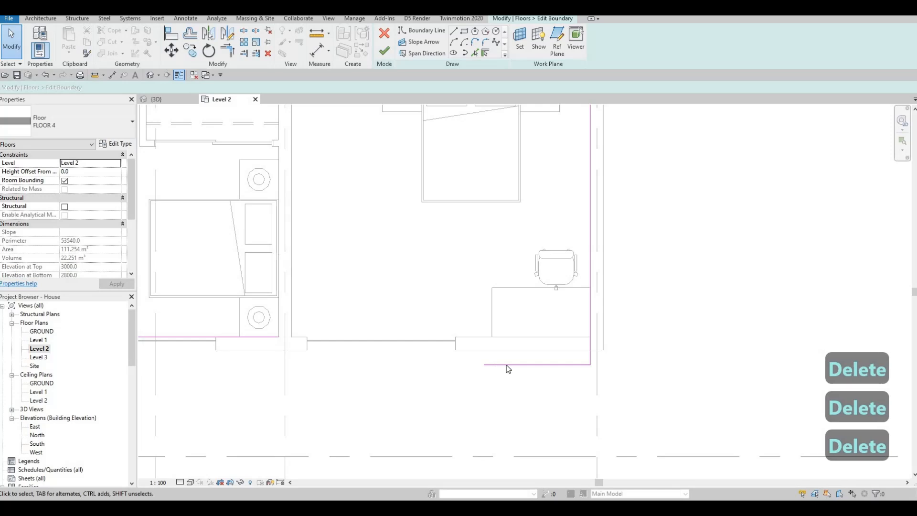
{"action": "left_click", "coordinate": [481, 363]}
{"action": "key", "text": "Delete"}
Trim the floor's south and east boundary lines into a corner and finish the boundary
{"action": "key", "text": "t"}
{"action": "key", "text": "r"}
{"action": "left_click", "coordinate": [267, 337]}
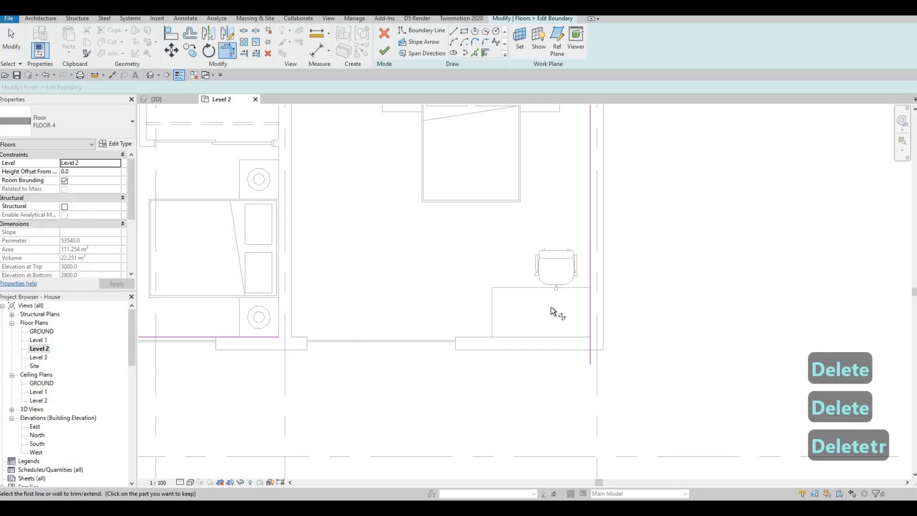
{"action": "left_click", "coordinate": [589, 288]}
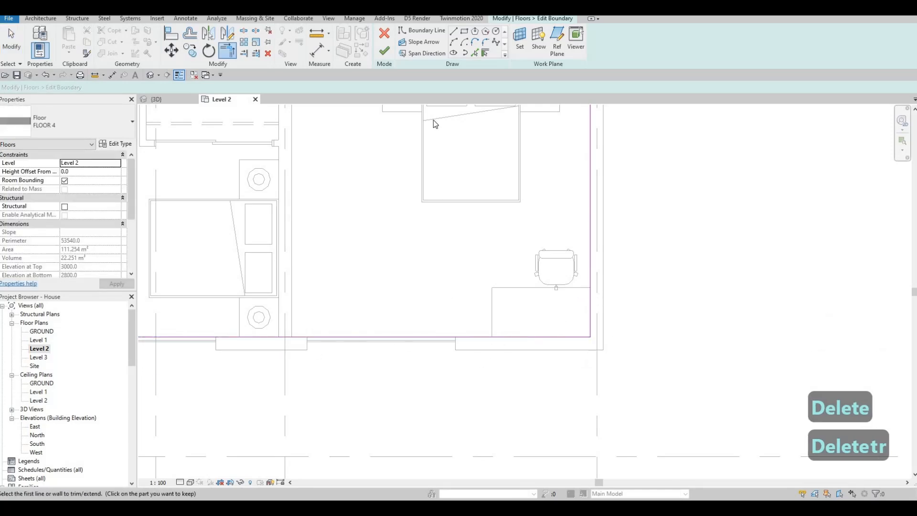
{"action": "key", "text": "Escape"}
{"action": "left_click", "coordinate": [384, 50]}
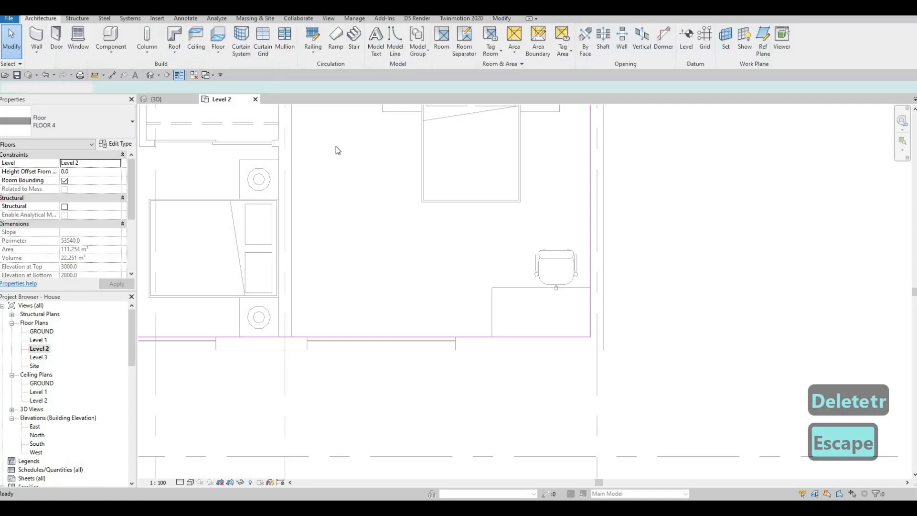
{"action": "key", "text": "Escape"}
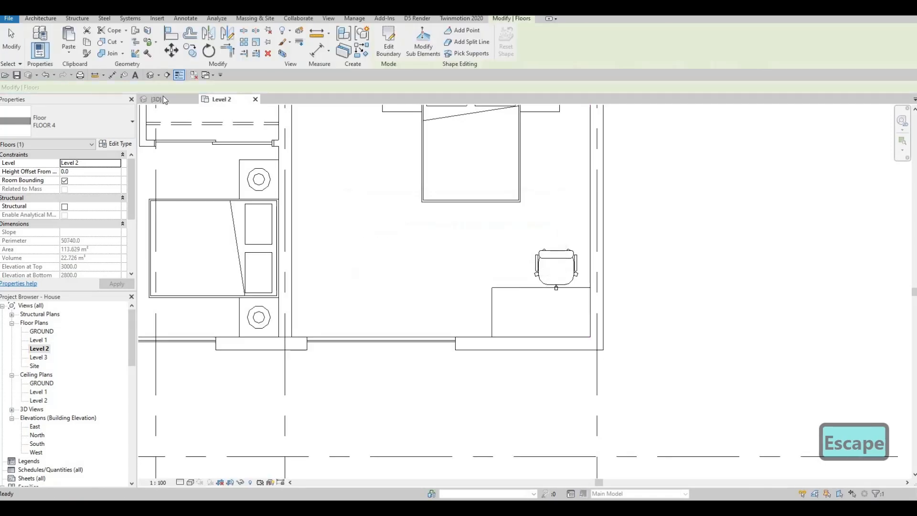
Switch to the 3D view and change its visual style from hidden line to coloured surfaces
{"action": "left_click", "coordinate": [163, 98]}
{"action": "key", "text": "Escape"}
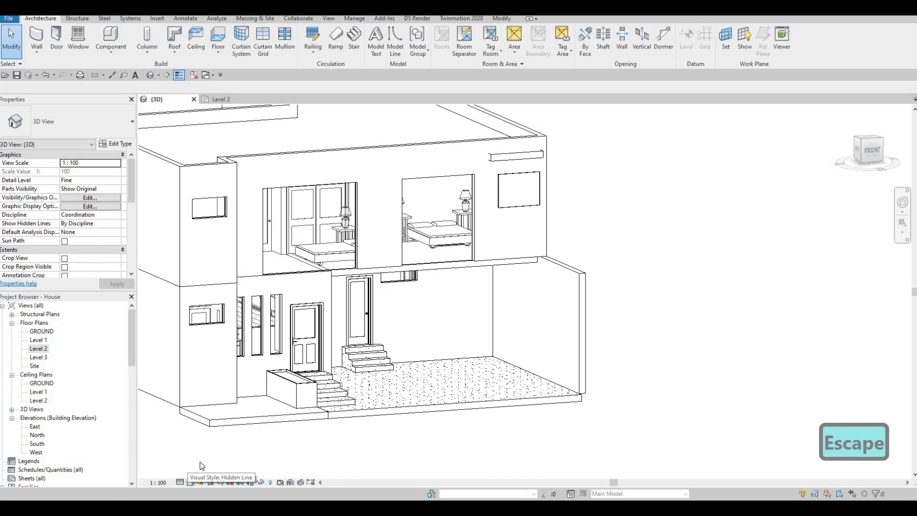
{"action": "left_click", "coordinate": [190, 482]}
{"action": "left_click", "coordinate": [222, 452]}
{"action": "middle_click_drag", "start_coordinate": [447, 341], "coordinate": [543, 339]}
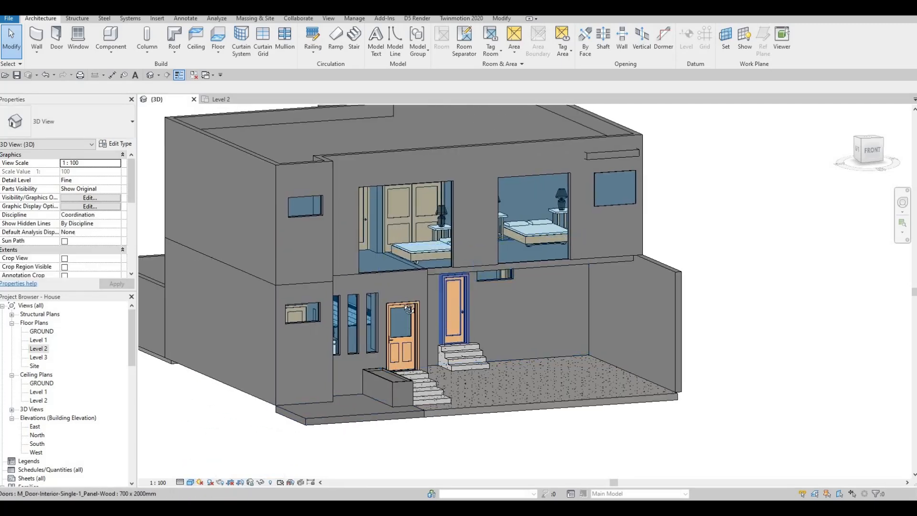
{"action": "mouse_move", "coordinate": [347, 322]}
{"action": "middle_mouse_down", "text": "shift"}
{"action": "mouse_move", "coordinate": [451, 322]}
{"action": "mouse_move", "coordinate": [356, 330]}
{"action": "middle_mouse_up", "text": "shift"}
Open the Level 3 roof's footprint for editing and show it in the Level 2 plan
{"action": "left_click", "coordinate": [460, 168]}
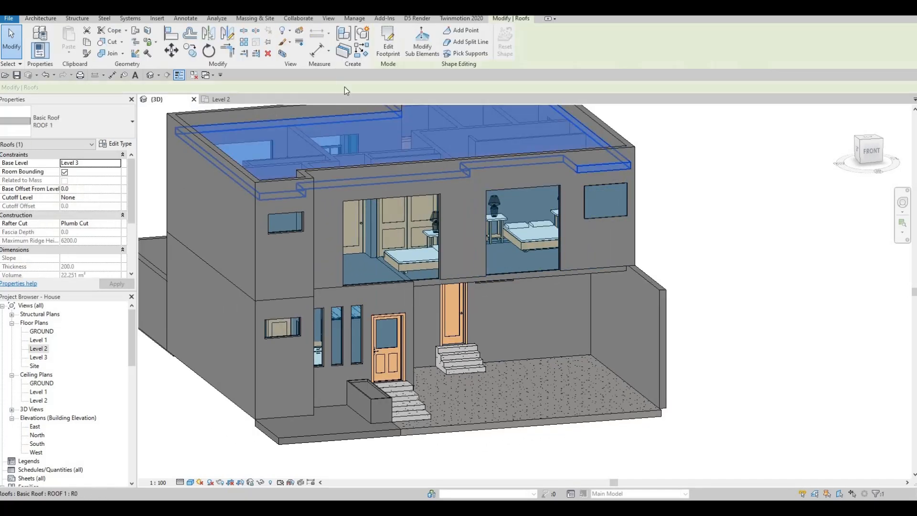
{"action": "left_click", "coordinate": [389, 47]}
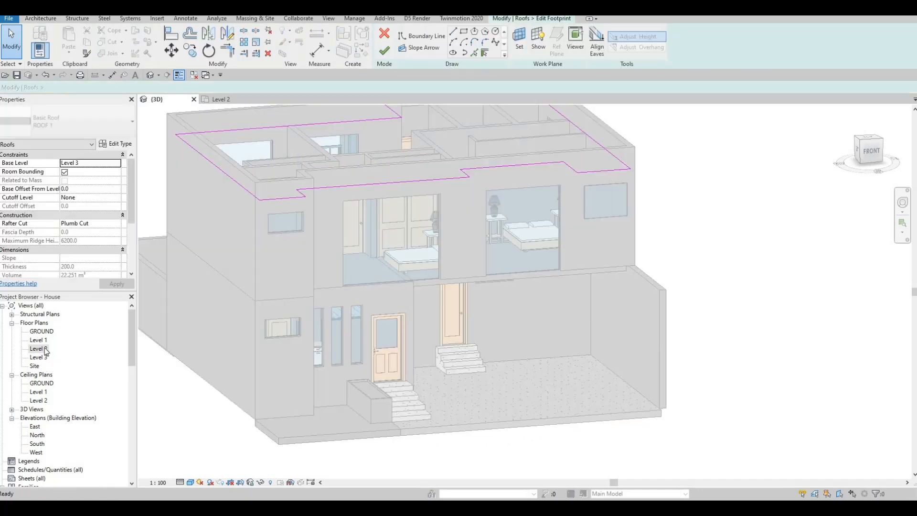
{"action": "key", "text": "ctrl+Tab"}
{"action": "scroll", "coordinate": [506, 344], "scroll_direction": "down", "scroll_amount": 1}
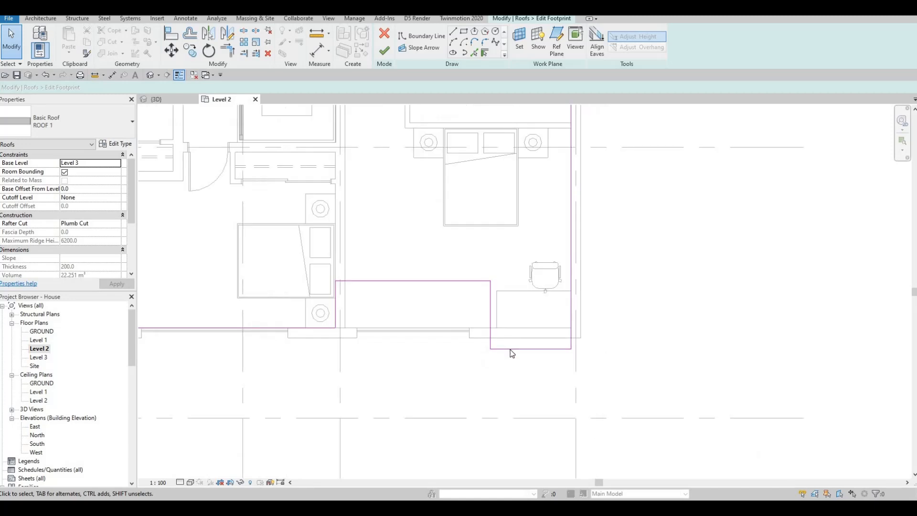
{"action": "key", "text": "Escape"}
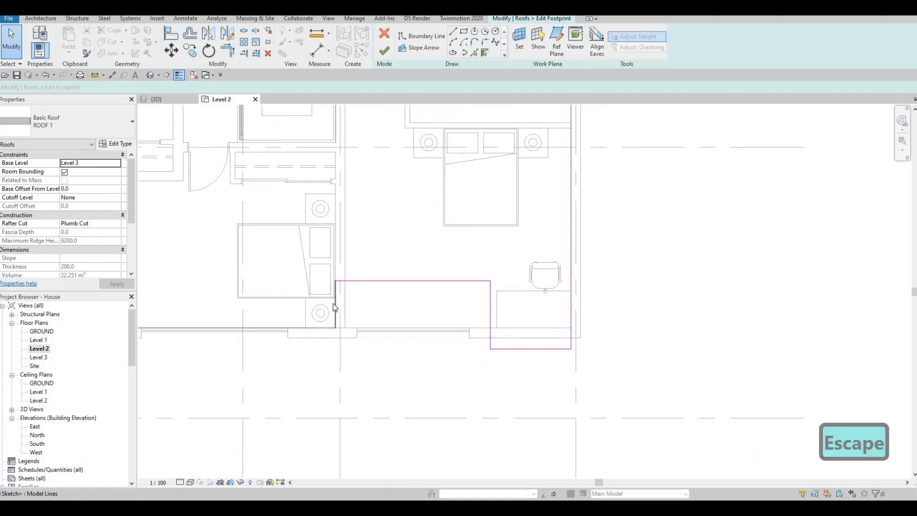
{"action": "key", "text": "Tab"}
{"action": "key", "text": "Escape"}
{"action": "key", "text": "Escape"}
{"action": "key", "text": "Escape"}
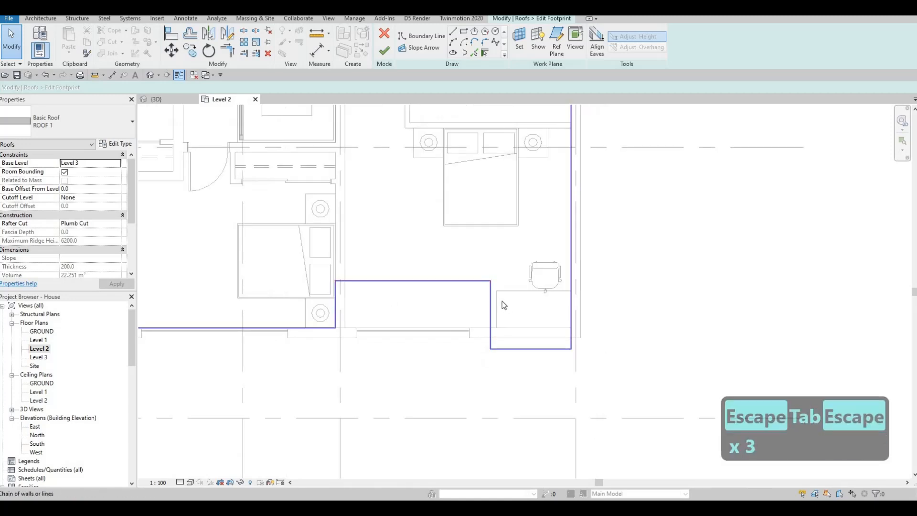
Delete the four stepped footprint lines of the roof around the old recess and desk nook
{"action": "left_click", "coordinate": [491, 301]}
{"action": "key", "text": "Delete"}
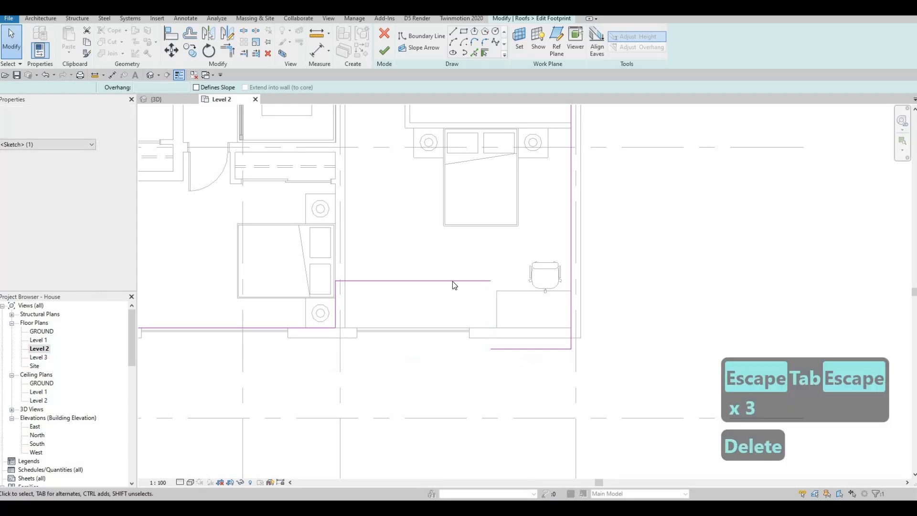
{"action": "key", "text": "Delete"}
{"action": "left_click", "coordinate": [334, 304]}
{"action": "key", "text": "Delete"}
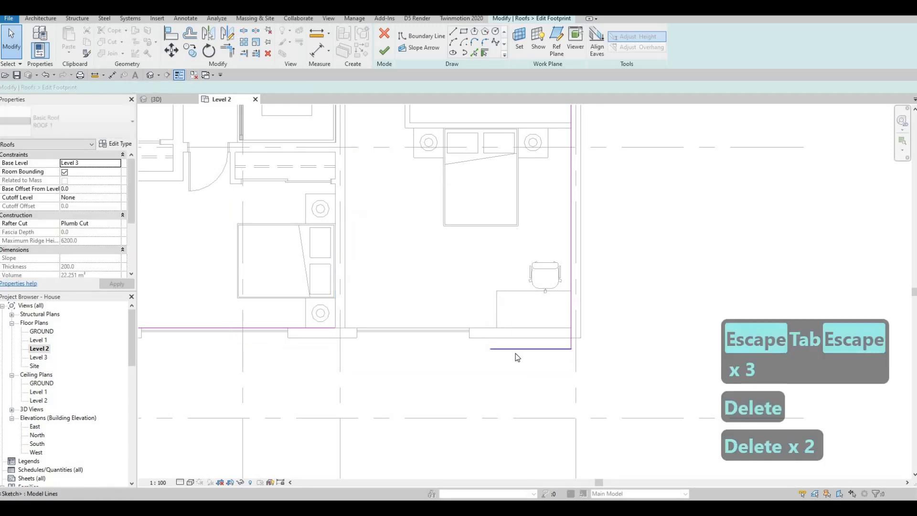
{"action": "left_click", "coordinate": [519, 349]}
{"action": "key", "text": "Delete"}
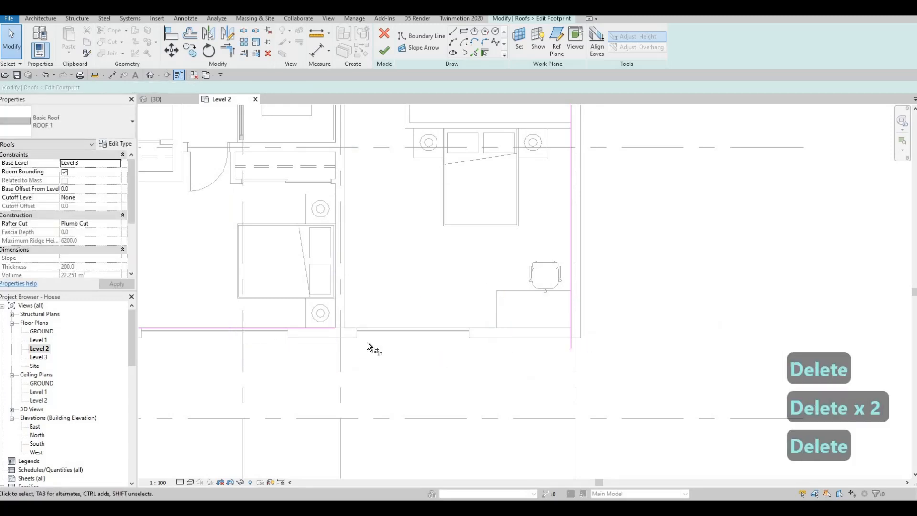
Trim the roof's south and east footprint lines into a corner, finish the footprint and inspect the house front in 3D
{"action": "key", "text": "t"}
{"action": "key", "text": "r"}
{"action": "left_click", "coordinate": [325, 329]}
{"action": "left_click", "coordinate": [571, 291]}
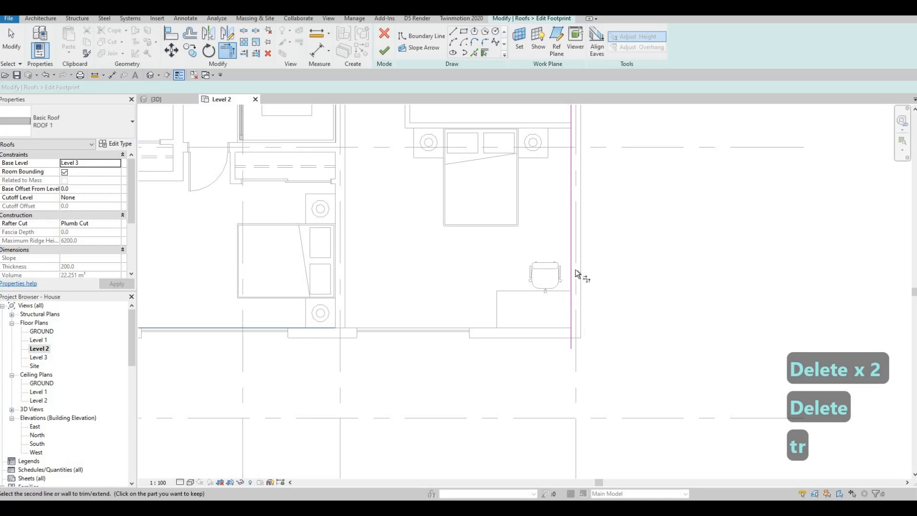
{"action": "left_click", "coordinate": [385, 50]}
{"action": "key", "text": "ctrl+Tab"}
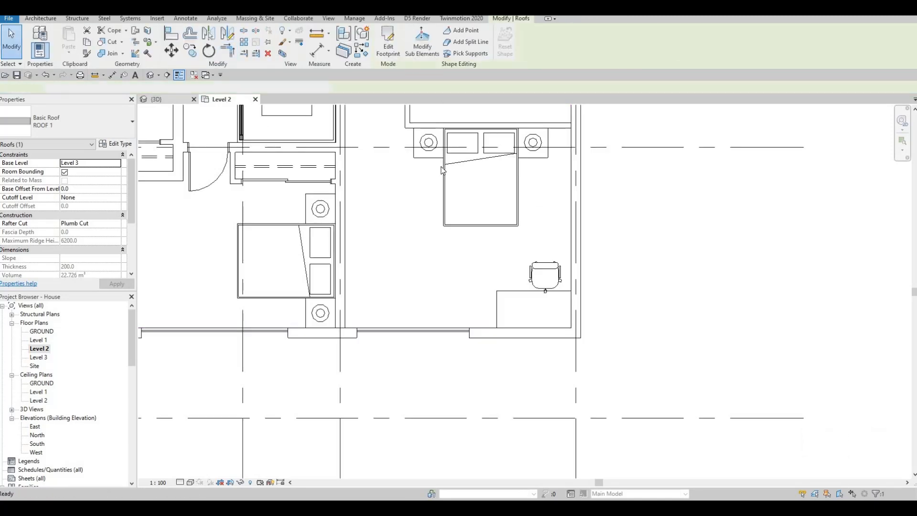
{"action": "key", "text": "Escape"}
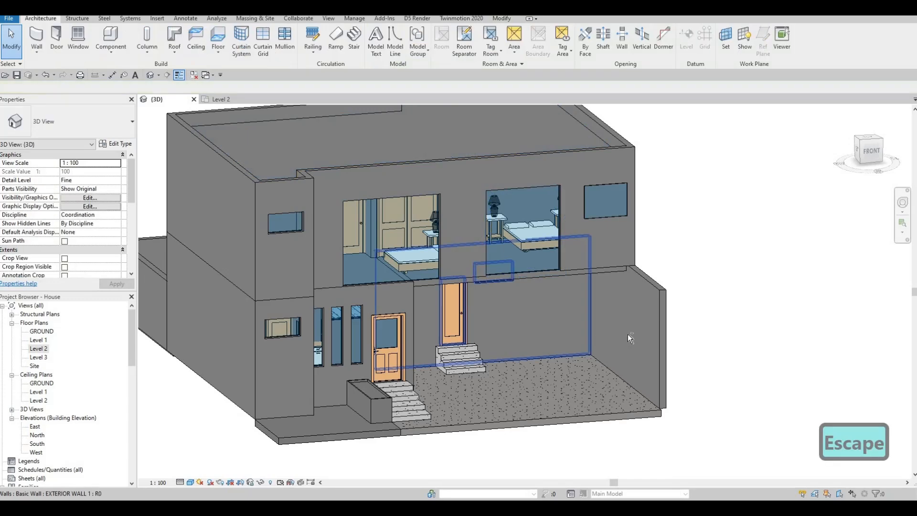
{"action": "middle_click_drag", "start_coordinate": [628, 334], "coordinate": [489, 364], "text": "shift"}
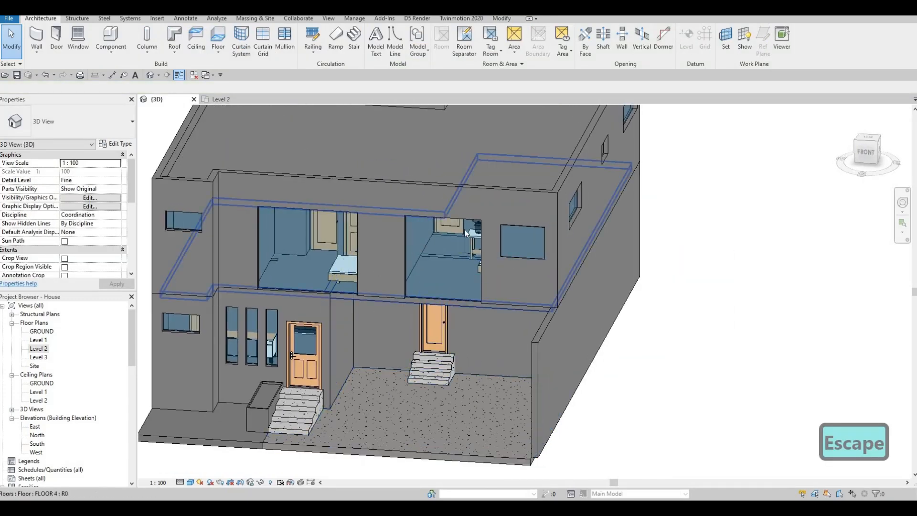
Delete the two narrow curtain wall windows farthest from the front entrance door on the lower storey
{"action": "middle_click_drag", "start_coordinate": [382, 270], "coordinate": [452, 306], "text": "shift"}
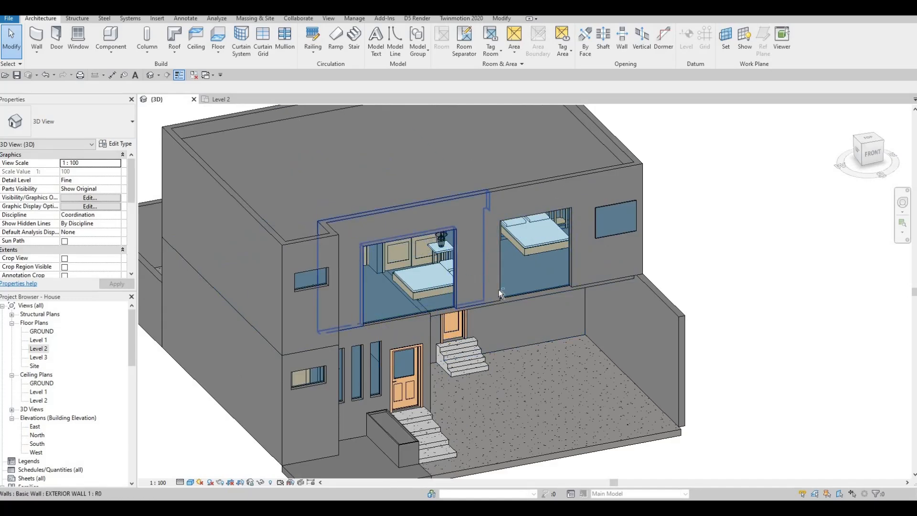
{"action": "middle_click_drag", "start_coordinate": [497, 263], "coordinate": [387, 262], "text": "shift"}
{"action": "middle_click_drag", "start_coordinate": [317, 354], "coordinate": [306, 352], "text": "shift"}
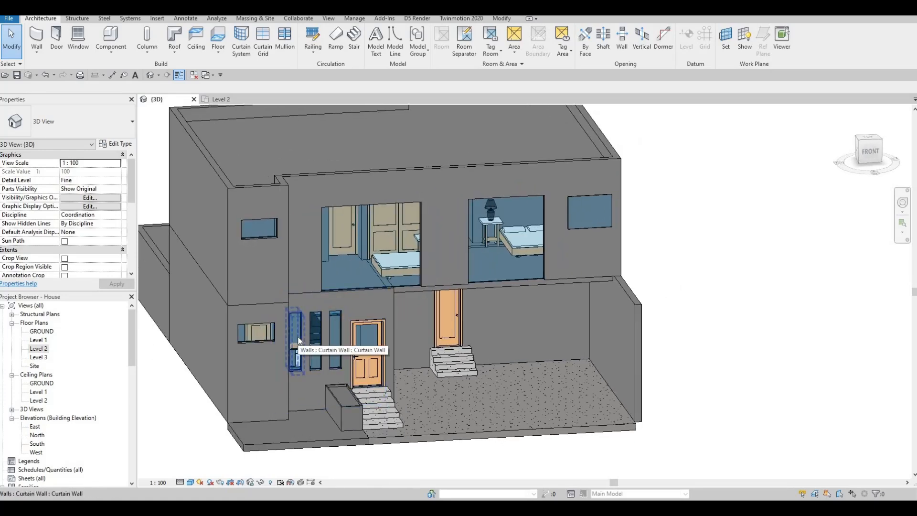
{"action": "left_click", "coordinate": [297, 340]}
{"action": "key", "text": "Delete"}
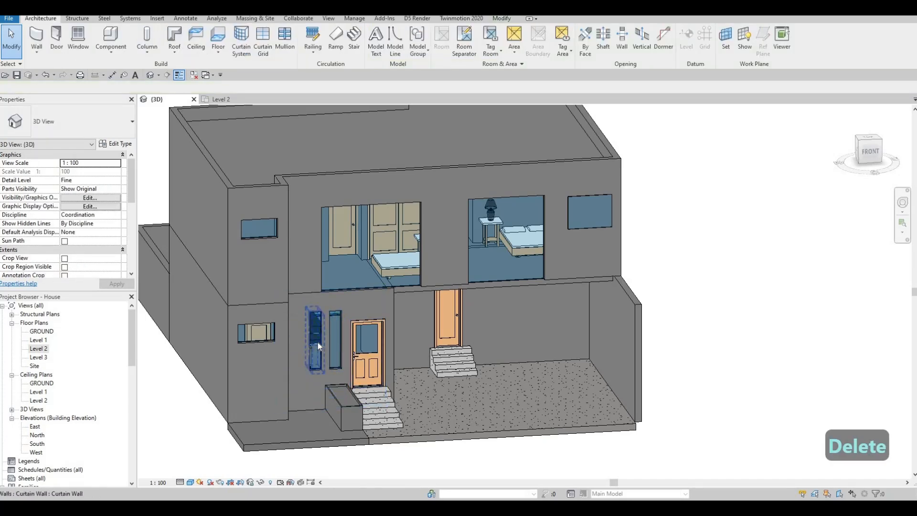
{"action": "left_click", "coordinate": [317, 345]}
{"action": "key", "text": "Delete"}
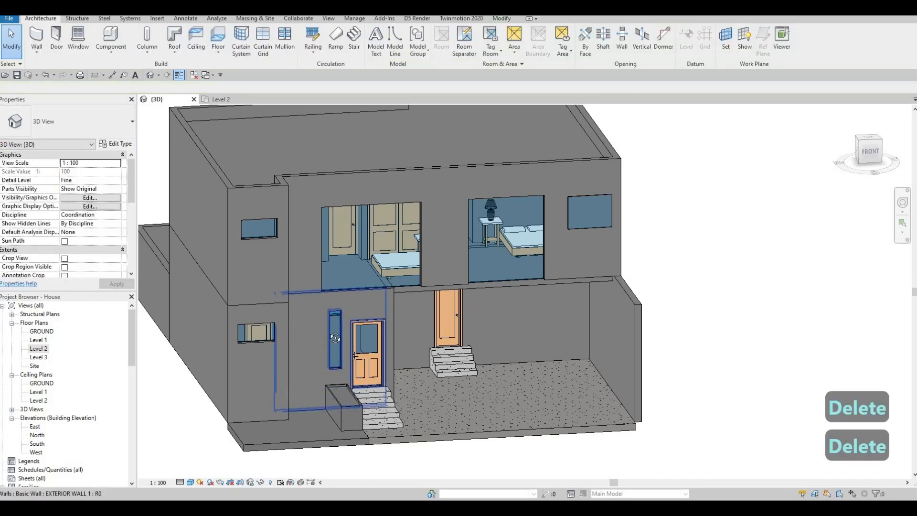
Examine the house's front, sides and the remaining narrow entrance window from several angles in 3D
{"action": "middle_click_drag", "start_coordinate": [335, 337], "coordinate": [295, 366], "text": "shift"}
{"action": "middle_click_drag", "start_coordinate": [276, 331], "coordinate": [321, 268], "text": "shift"}
{"action": "scroll", "coordinate": [321, 268], "scroll_direction": "up", "scroll_amount": 1}
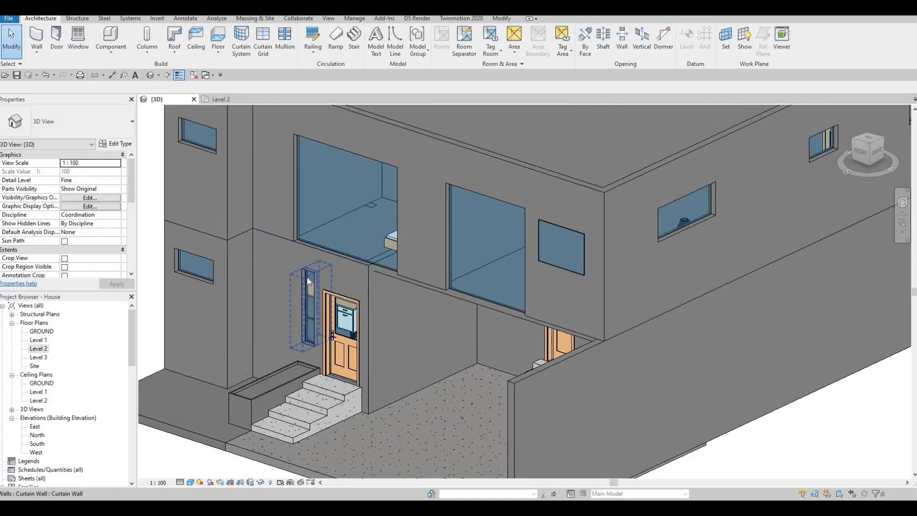
{"action": "scroll", "coordinate": [305, 297], "scroll_direction": "down", "scroll_amount": 2}
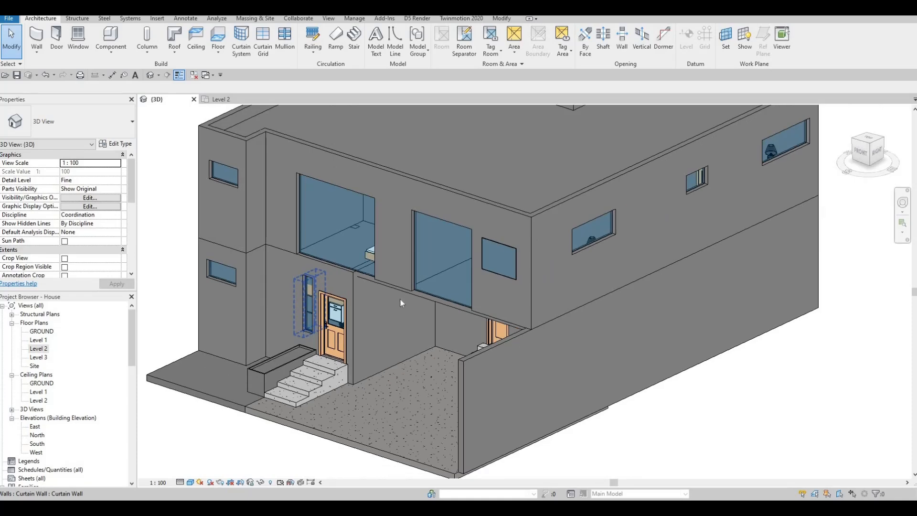
{"action": "middle_click_drag", "start_coordinate": [400, 298], "coordinate": [473, 308], "text": "shift"}
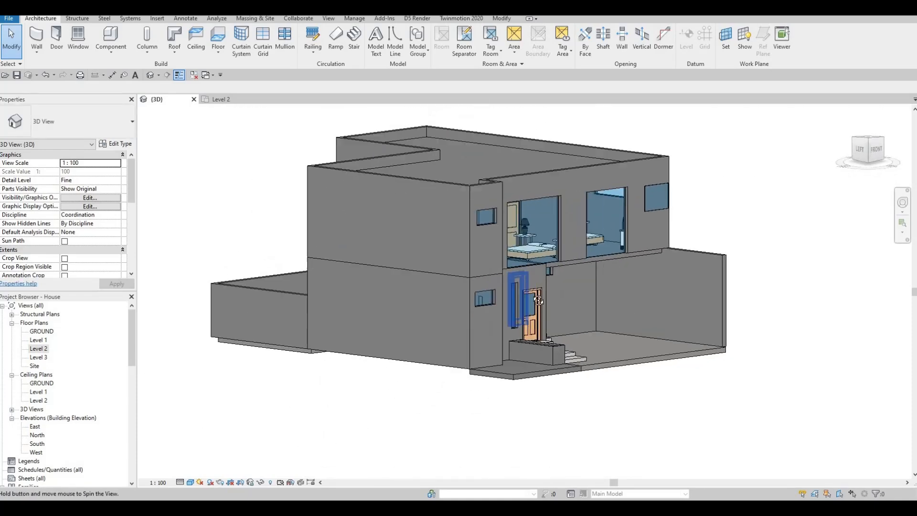
{"action": "middle_click_drag", "start_coordinate": [538, 300], "coordinate": [528, 295], "text": "shift"}
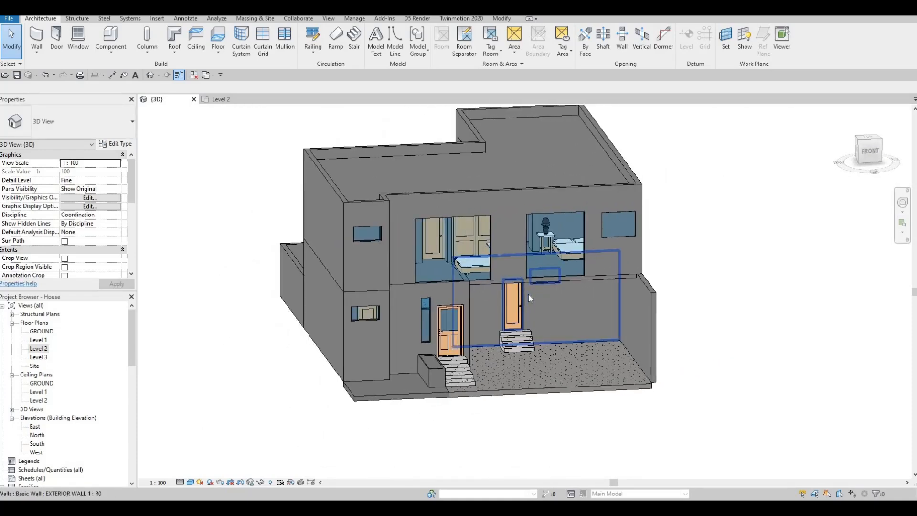
{"action": "middle_click_drag", "start_coordinate": [528, 294], "coordinate": [546, 323]}
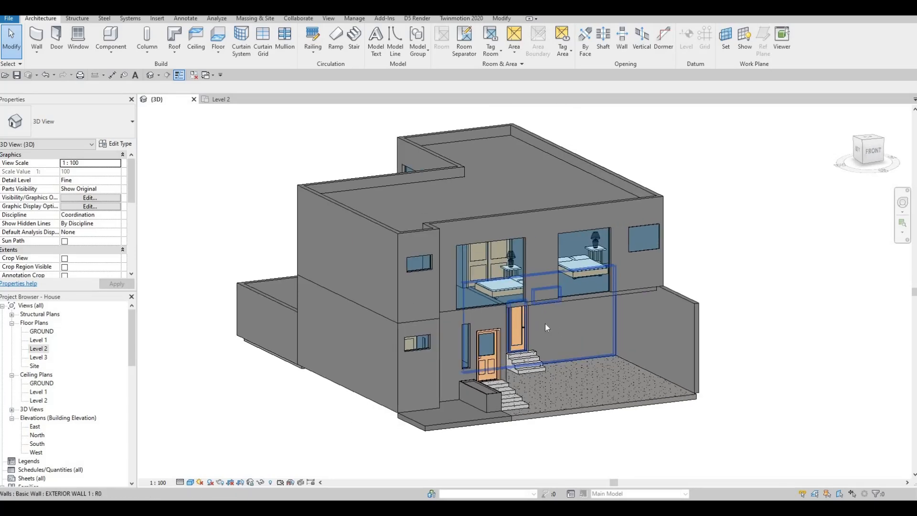
{"action": "middle_click_drag", "start_coordinate": [579, 320], "coordinate": [504, 346]}
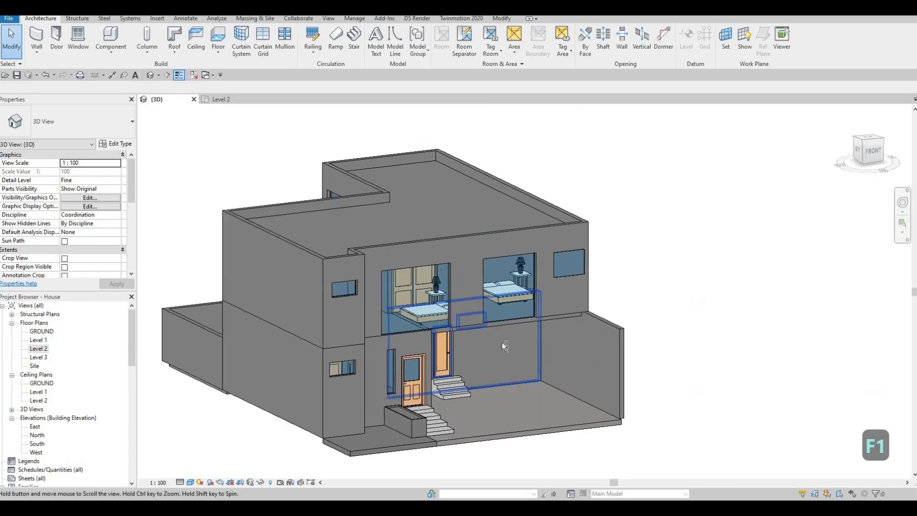
{"action": "scroll", "coordinate": [504, 346], "scroll_direction": "down", "scroll_amount": 2}
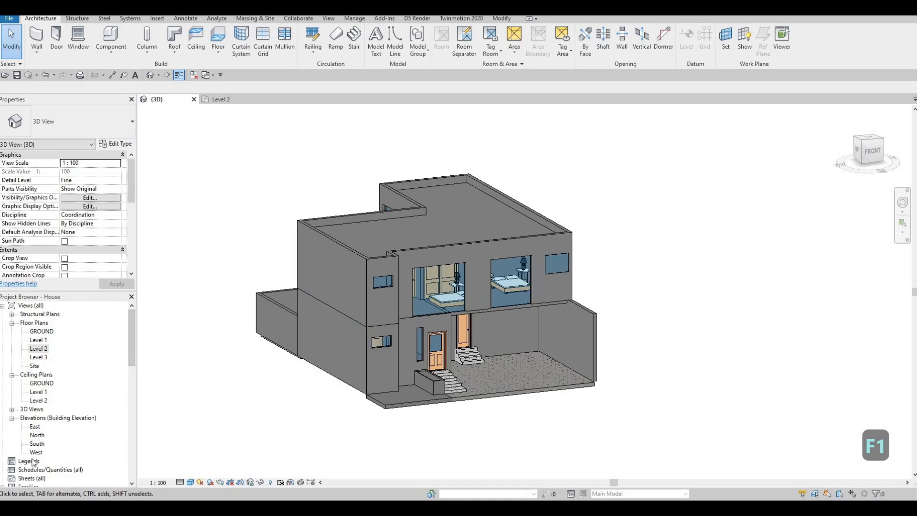
Open the South elevation and create an in-place model in the Generic Models category
{"action": "double_click", "coordinate": [37, 444]}
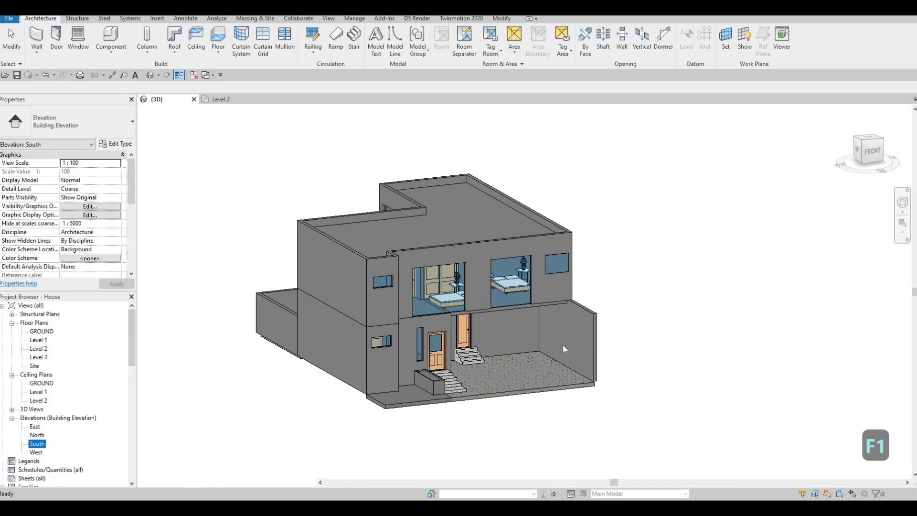
{"action": "scroll", "coordinate": [471, 263], "scroll_direction": "up", "scroll_amount": 2}
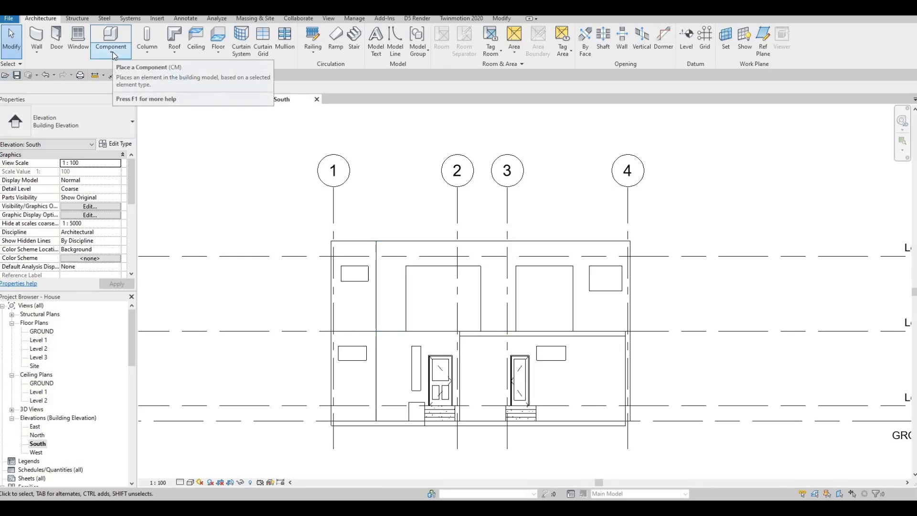
{"action": "left_click", "coordinate": [110, 50]}
{"action": "left_click", "coordinate": [125, 88]}
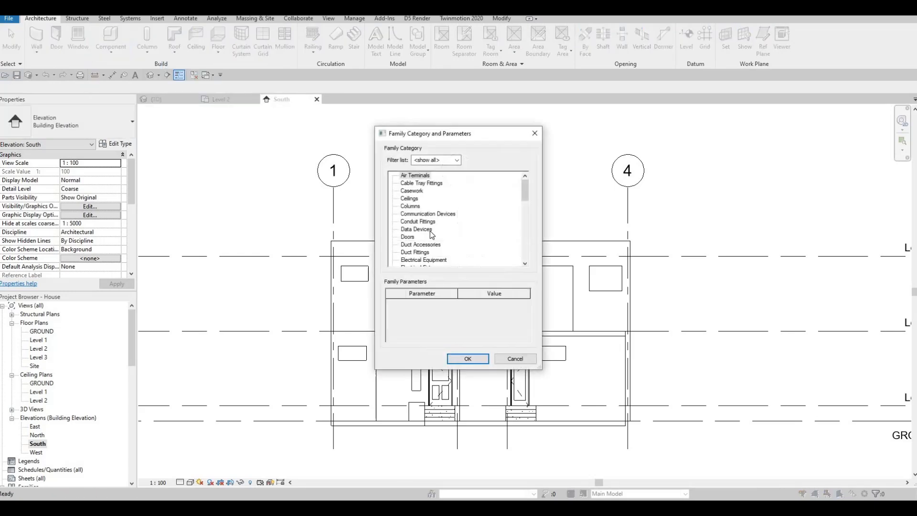
{"action": "scroll", "coordinate": [417, 246], "scroll_direction": "down", "scroll_amount": 2}
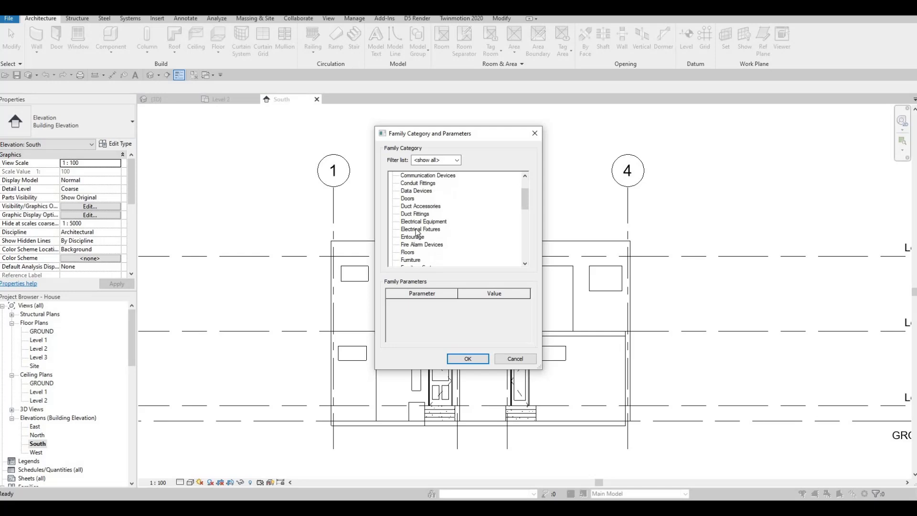
{"action": "scroll", "coordinate": [416, 236], "scroll_direction": "down", "scroll_amount": 2}
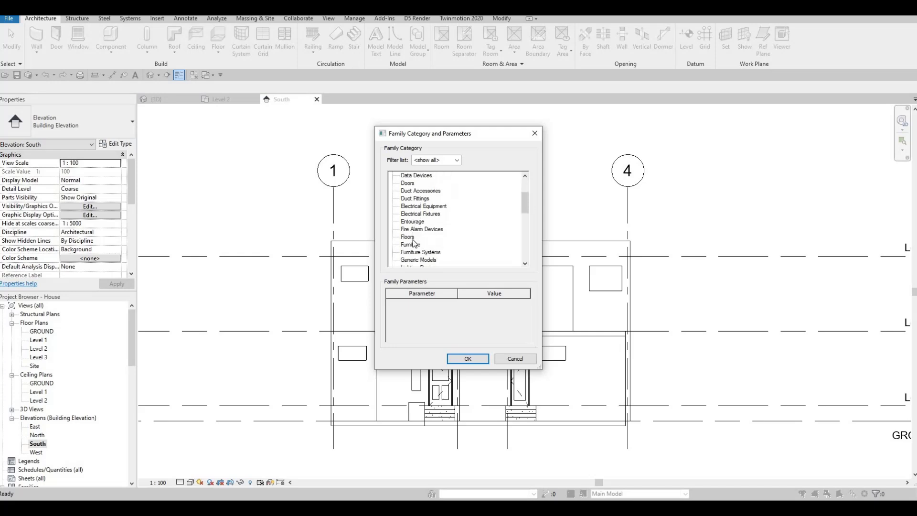
{"action": "key", "text": "g"}
{"action": "left_click", "coordinate": [478, 365]}
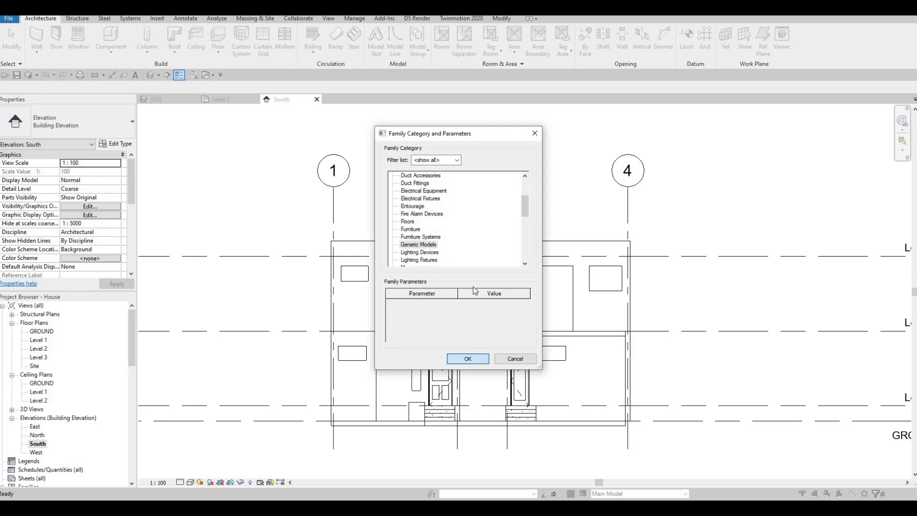
{"action": "left_click", "coordinate": [459, 271]}
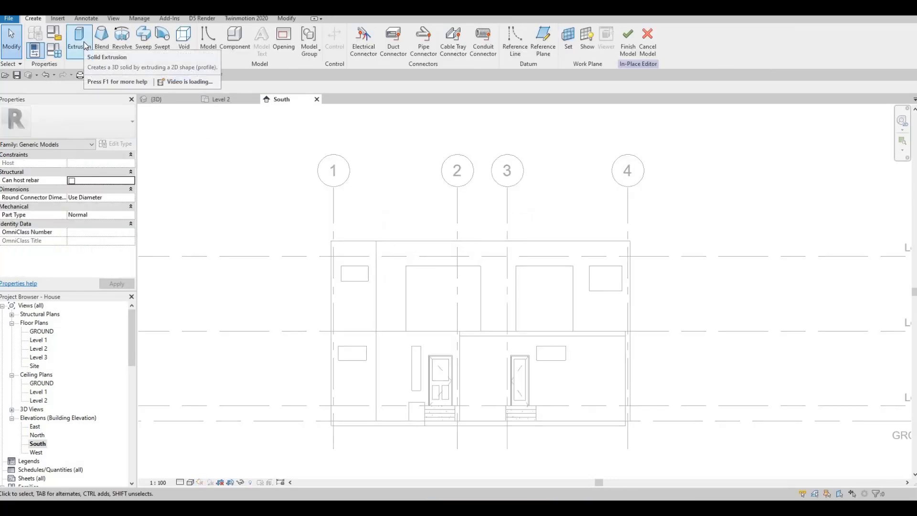
Start a solid extrusion on the plane of the upper front exterior wall and set its extrusion end to 500
{"action": "left_click", "coordinate": [86, 46]}
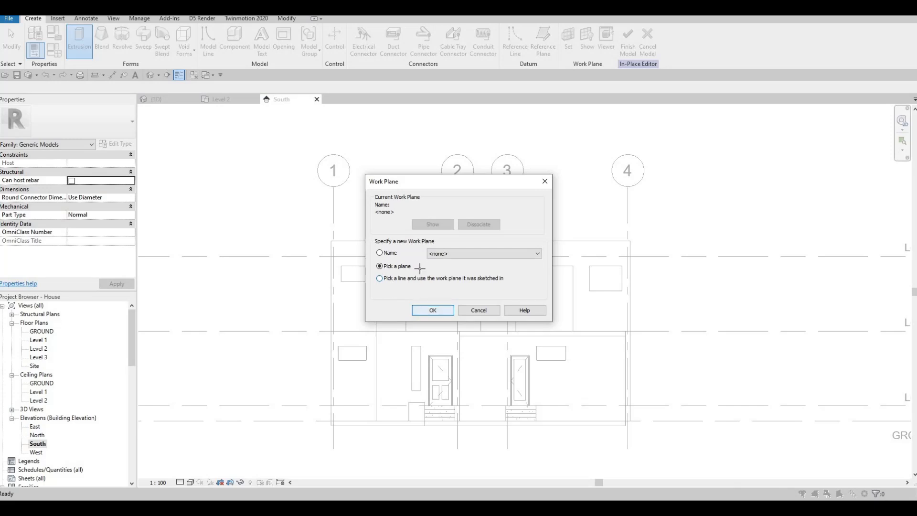
{"action": "key", "text": "Return"}
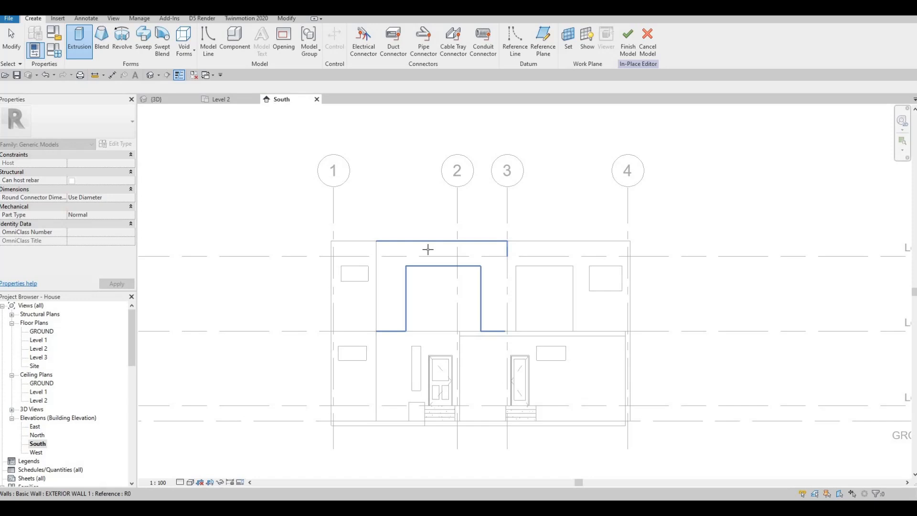
{"action": "left_click", "coordinate": [428, 249]}
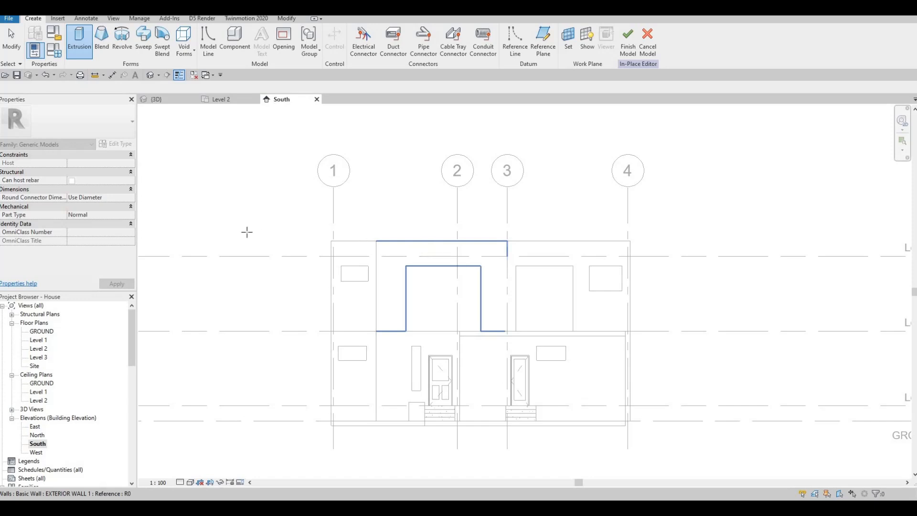
{"action": "left_click", "coordinate": [273, 265]}
{"action": "key", "text": "Escape"}
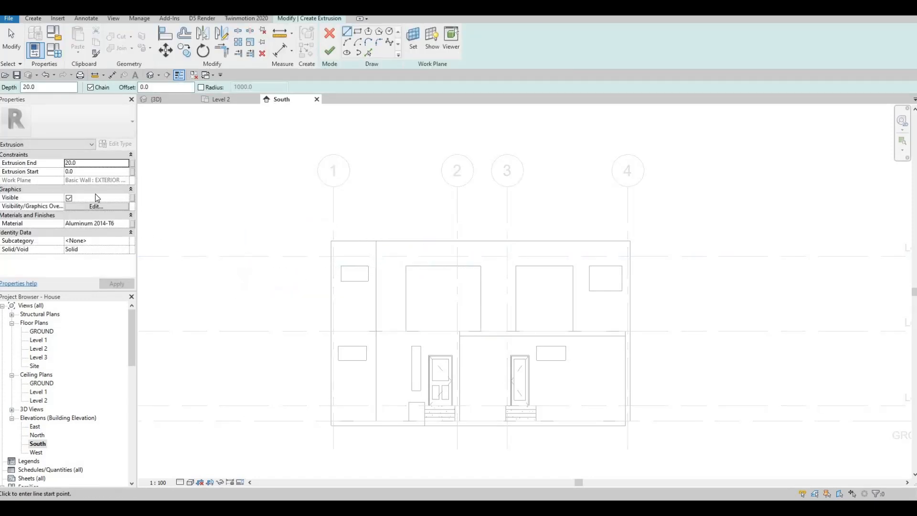
{"action": "left_click", "coordinate": [88, 162]}
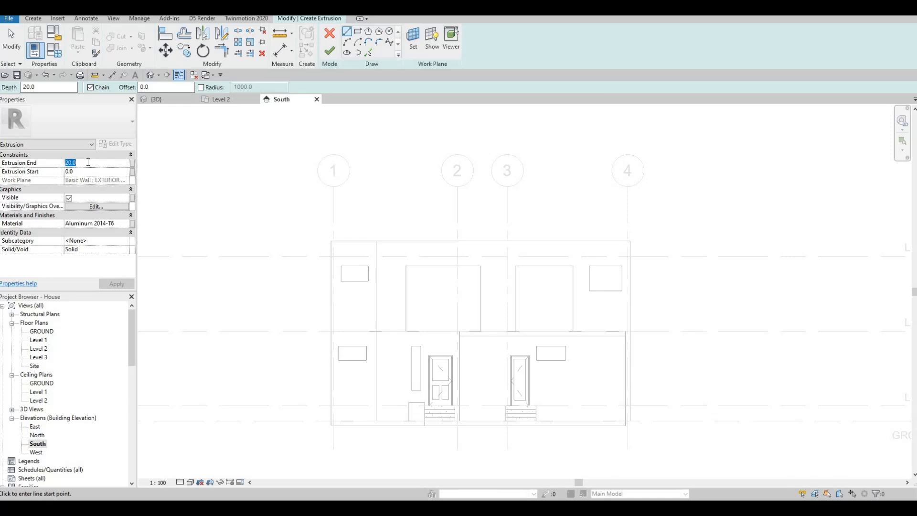
{"action": "type", "text": "500"}
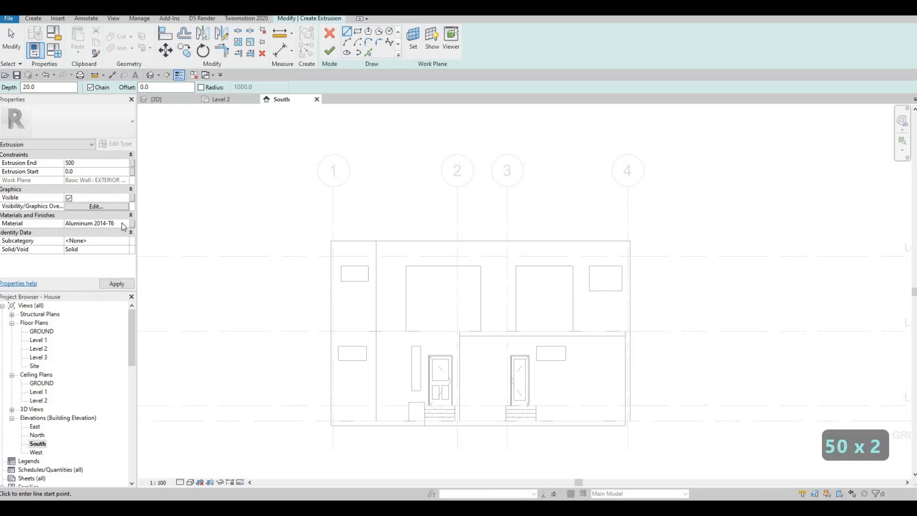
Duplicate the Gypsum Wall Board material and assign the copy, Gypsum Wall Board(2), to the extrusion
{"action": "left_click", "coordinate": [125, 224]}
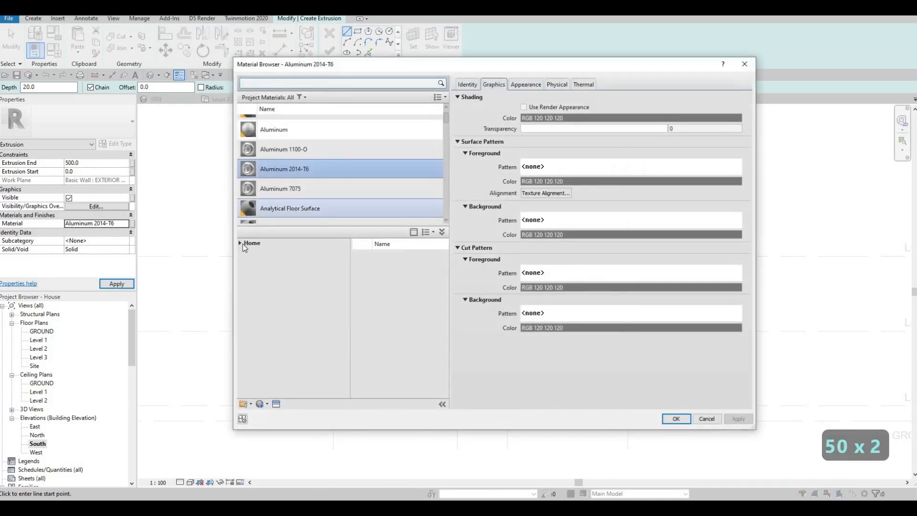
{"action": "left_click", "coordinate": [239, 243]}
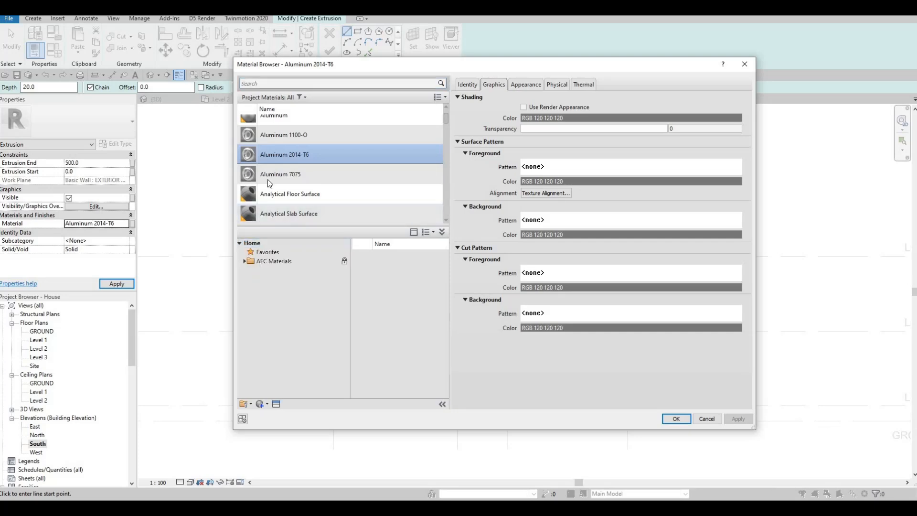
{"action": "scroll", "coordinate": [287, 143], "scroll_direction": "up", "scroll_amount": 1}
{"action": "left_click", "coordinate": [289, 83]}
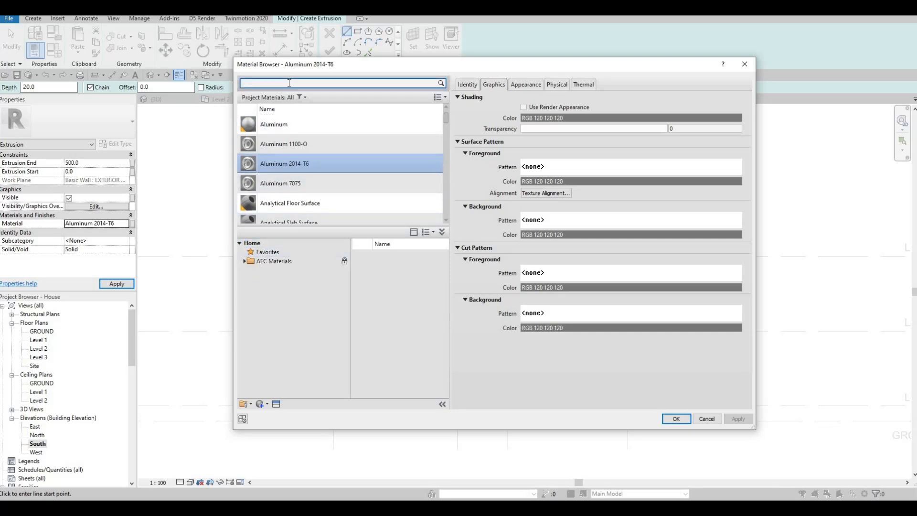
{"action": "type", "text": "gy"}
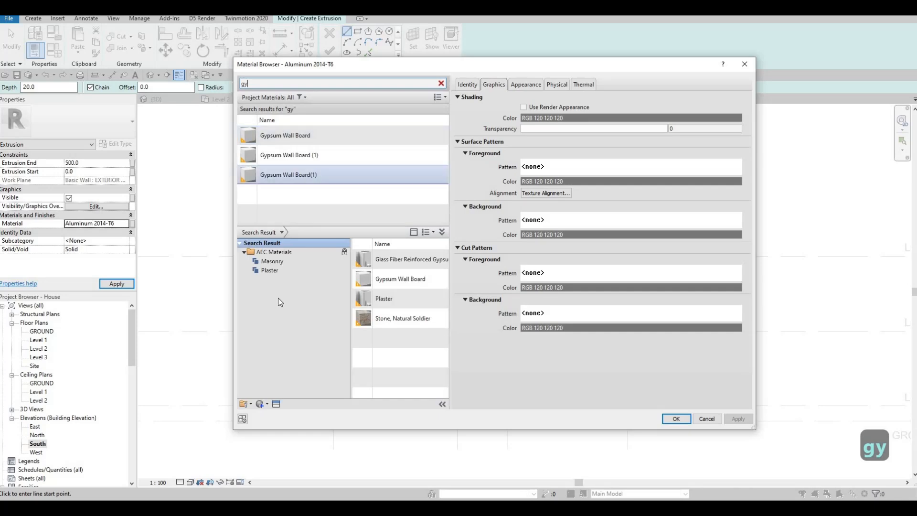
{"action": "left_click", "coordinate": [267, 404]}
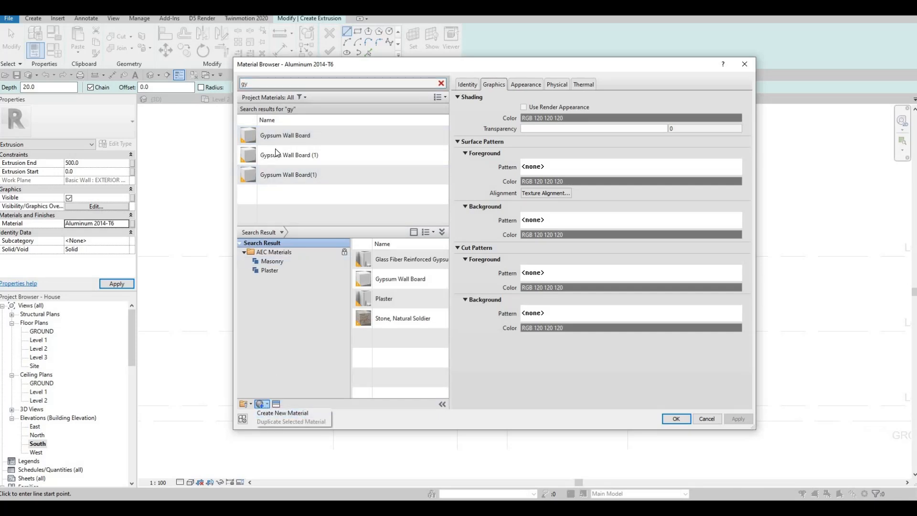
{"action": "left_click", "coordinate": [277, 135]}
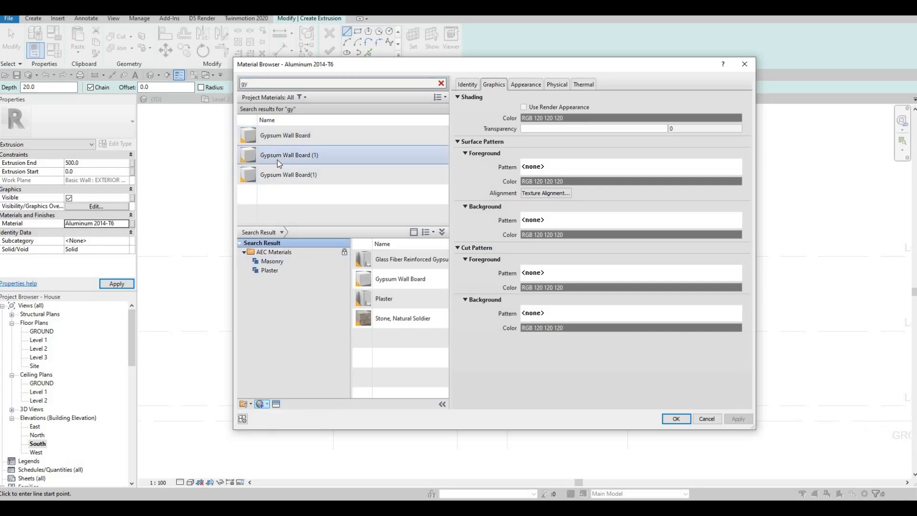
{"action": "left_click", "coordinate": [267, 404]}
{"action": "left_click", "coordinate": [277, 423]}
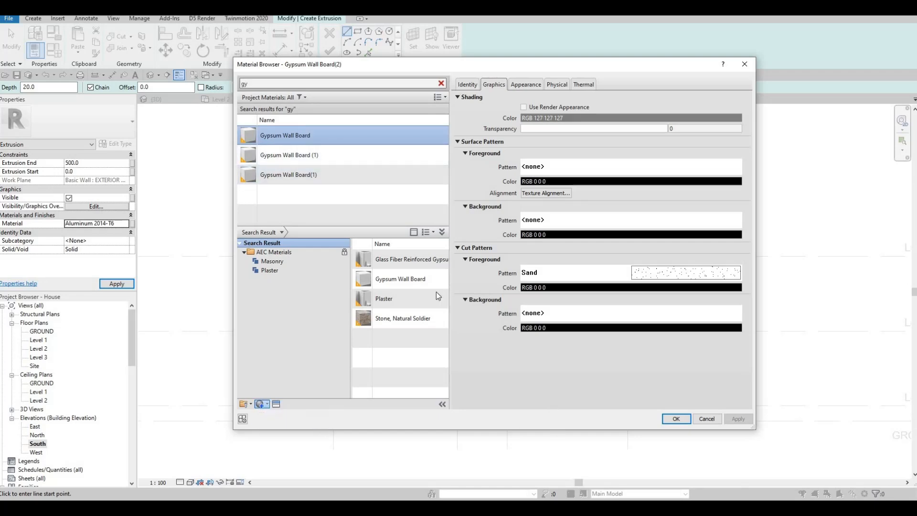
{"action": "left_click", "coordinate": [676, 419]}
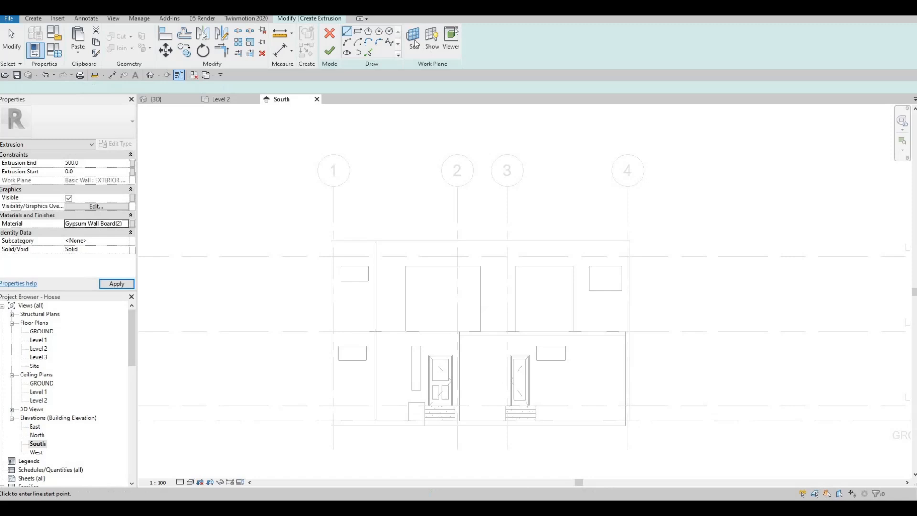
Set the extrusion sketch's work plane again by picking the upper front wall around the large window opening
{"action": "left_click", "coordinate": [415, 44]}
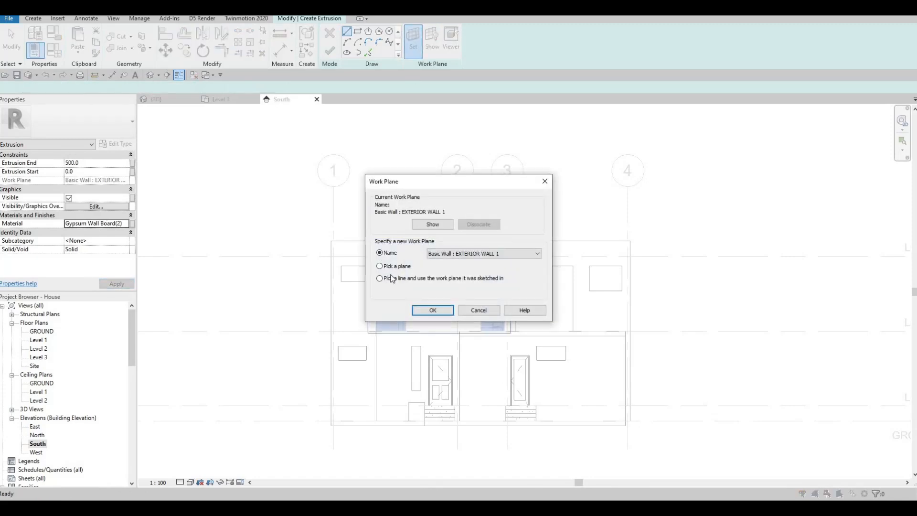
{"action": "left_click", "coordinate": [433, 310]}
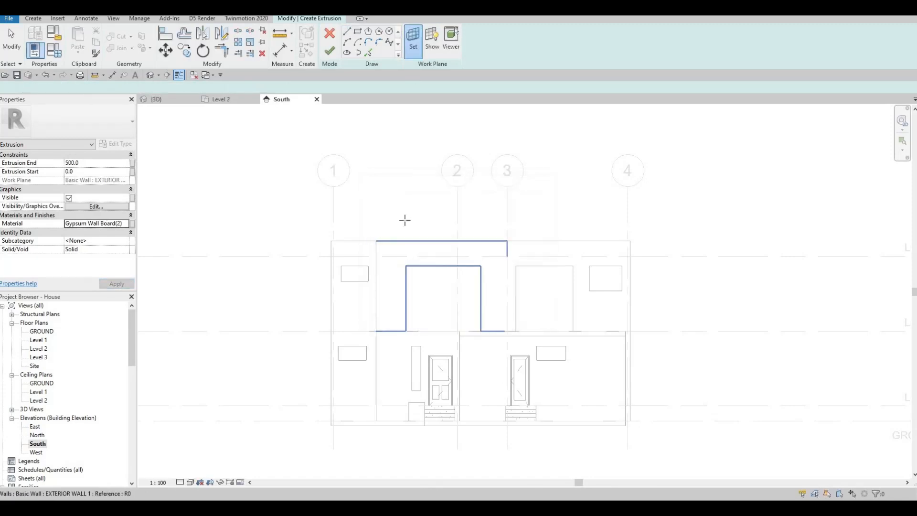
{"action": "left_click", "coordinate": [403, 217]}
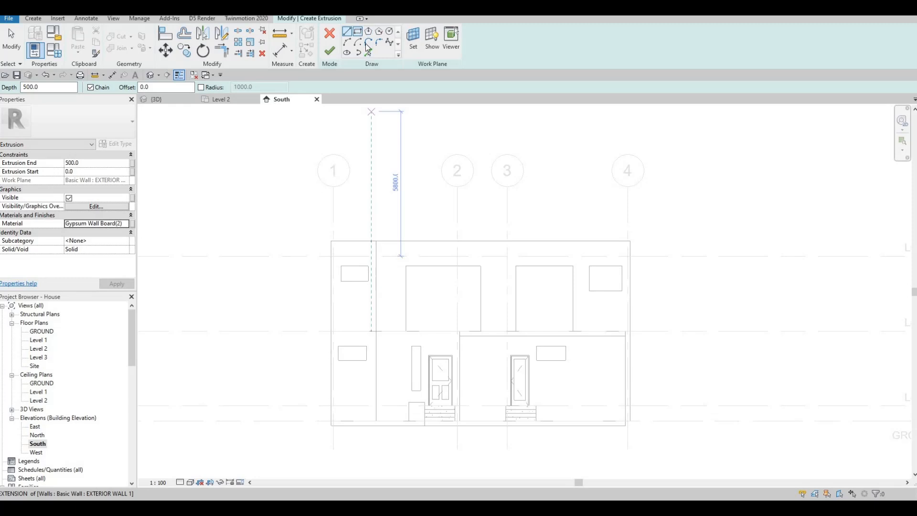
Sketch a rectangle about 7200 by 800 on top of the front parapet, running from grid 3 to just past grid 1
{"action": "left_click", "coordinate": [357, 32]}
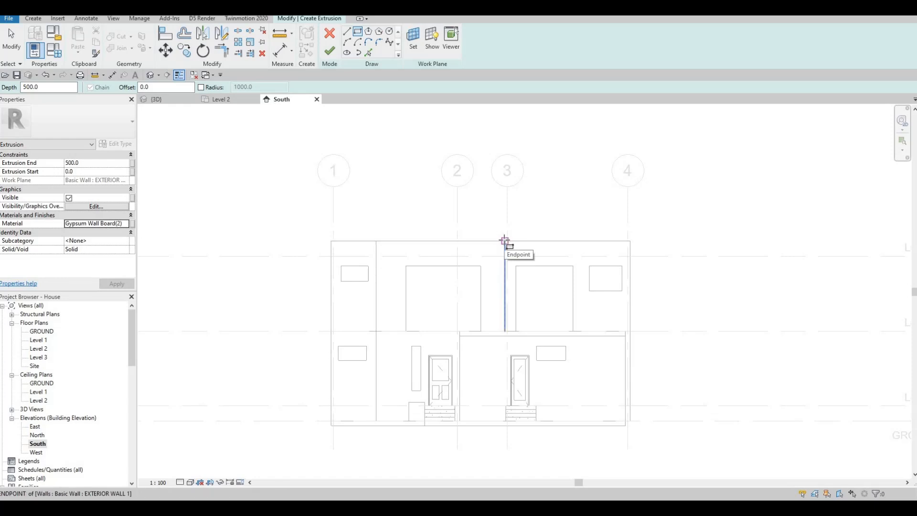
{"action": "left_click", "coordinate": [506, 233]}
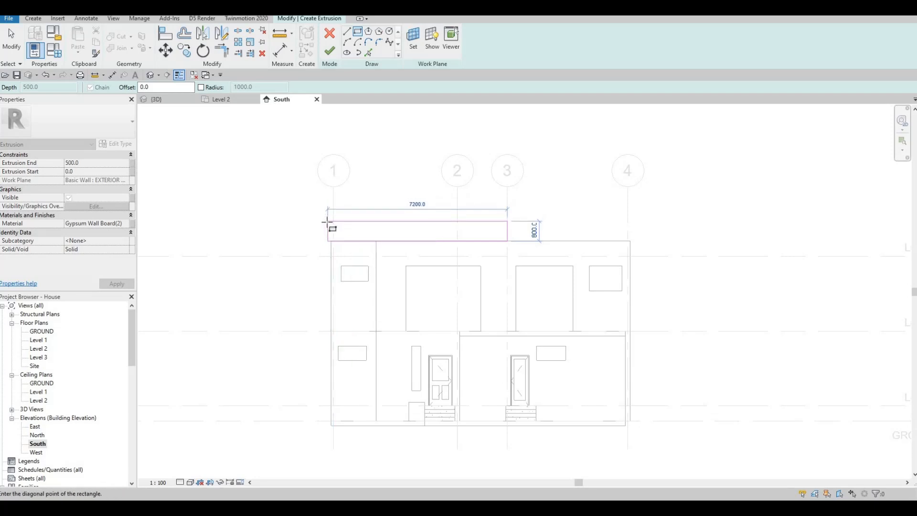
{"action": "left_click", "coordinate": [473, 233]}
{"action": "key", "text": "Escape"}
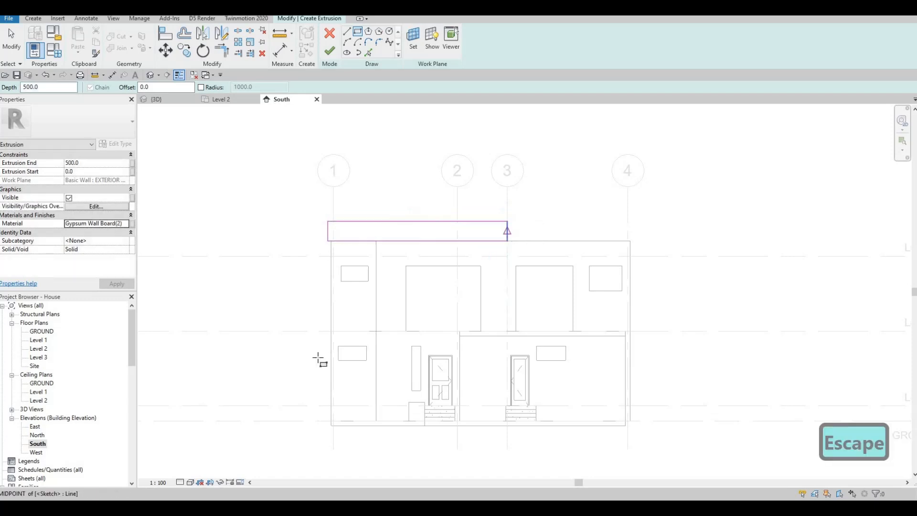
Sketch an upright rectangle about 2624 high outside the base corner near grid 1, with its outer edge 800 from the roof rectangle's end
{"action": "left_click", "coordinate": [330, 426]}
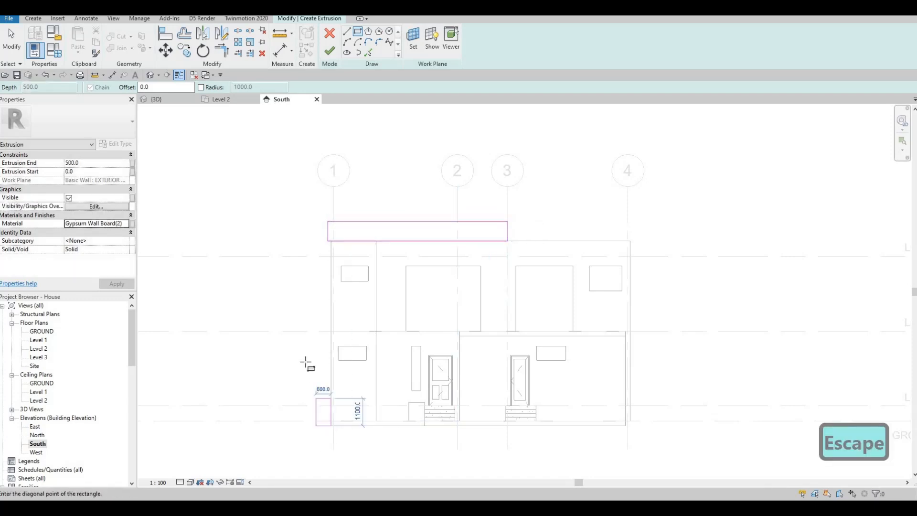
{"action": "left_click", "coordinate": [307, 361]}
{"action": "key", "text": "Escape"}
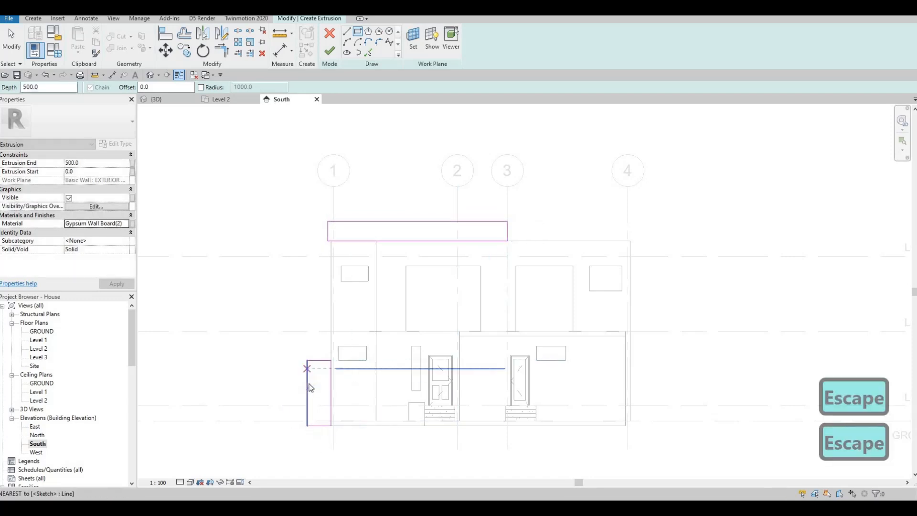
{"action": "key", "text": "Escape"}
{"action": "left_click", "coordinate": [318, 439]}
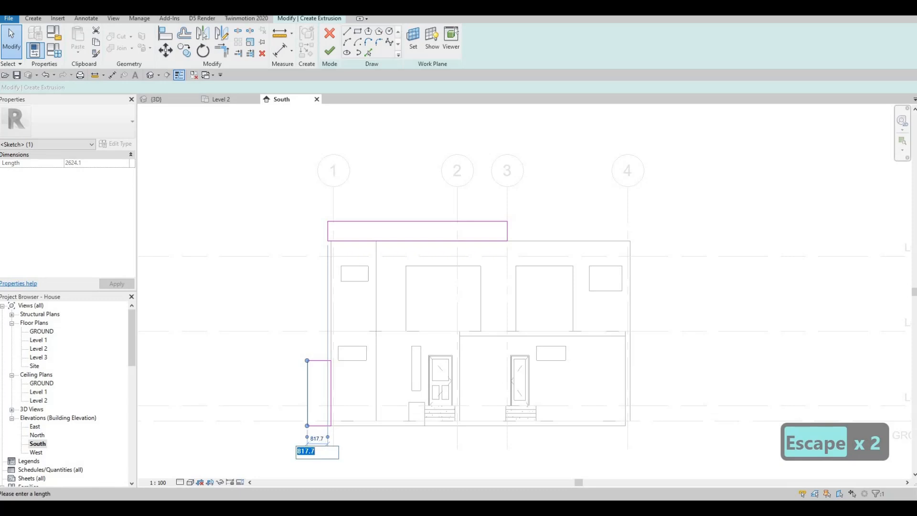
{"action": "type", "text": "800"}
{"action": "key", "text": "Return"}
{"action": "key", "text": "Escape"}
{"action": "key", "text": "Escape"}
{"action": "key", "text": "Escape"}
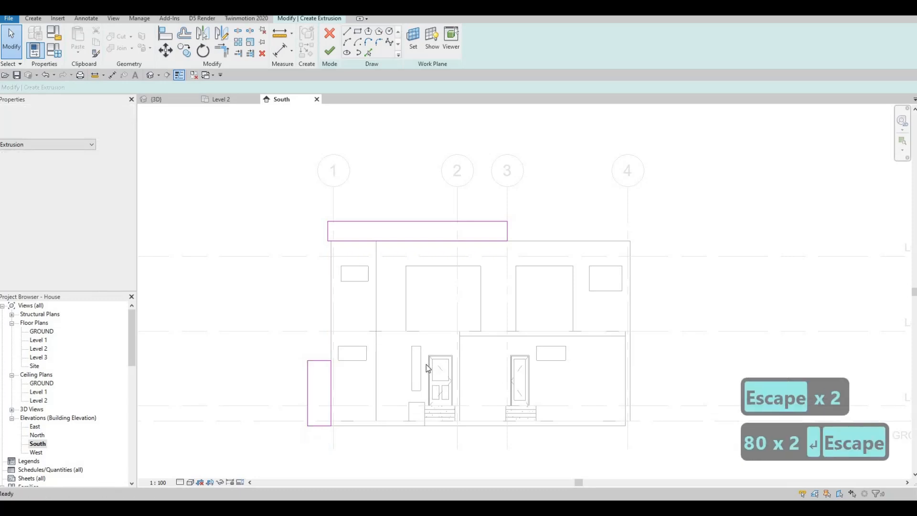
Trim both rectangles' outer and inner lines to corners and delete the leftover segments, forming one closed L-shaped outline
{"action": "key", "text": "t"}
{"action": "key", "text": "r"}
{"action": "left_click", "coordinate": [309, 373]}
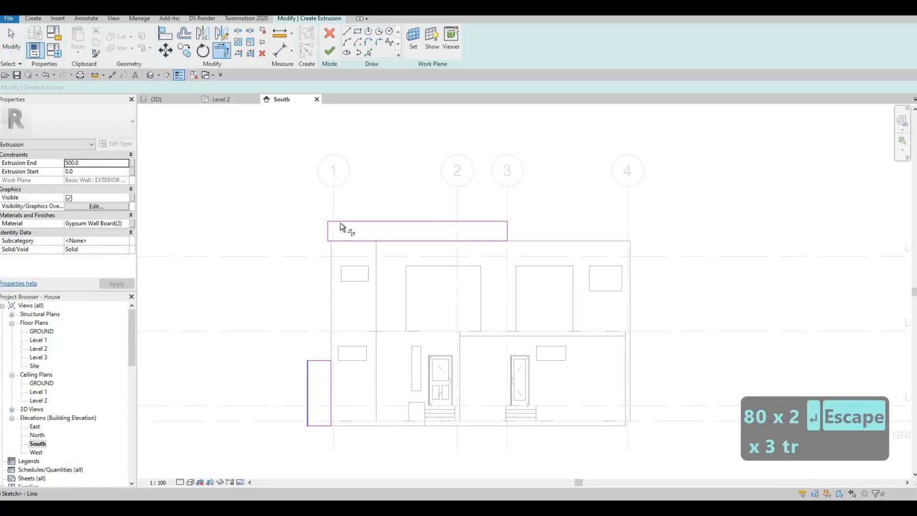
{"action": "left_click", "coordinate": [340, 243]}
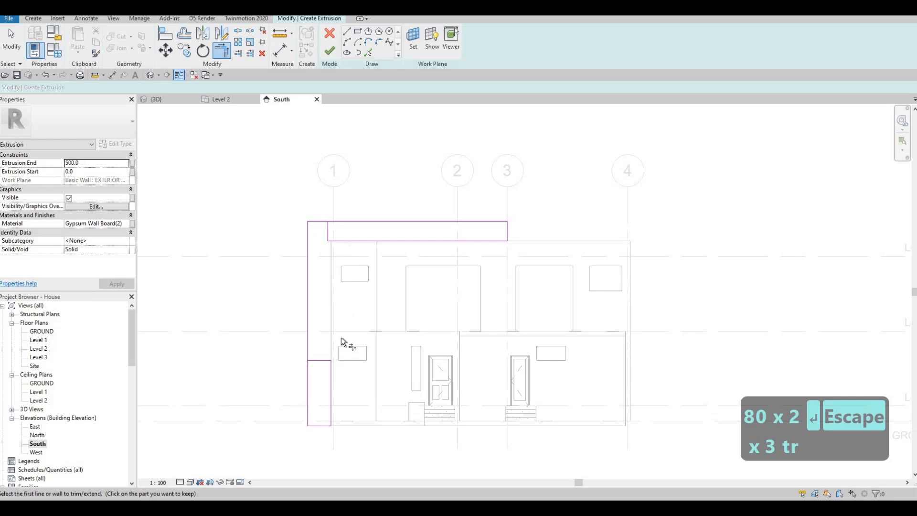
{"action": "key", "text": "Escape"}
{"action": "left_click", "coordinate": [328, 361]}
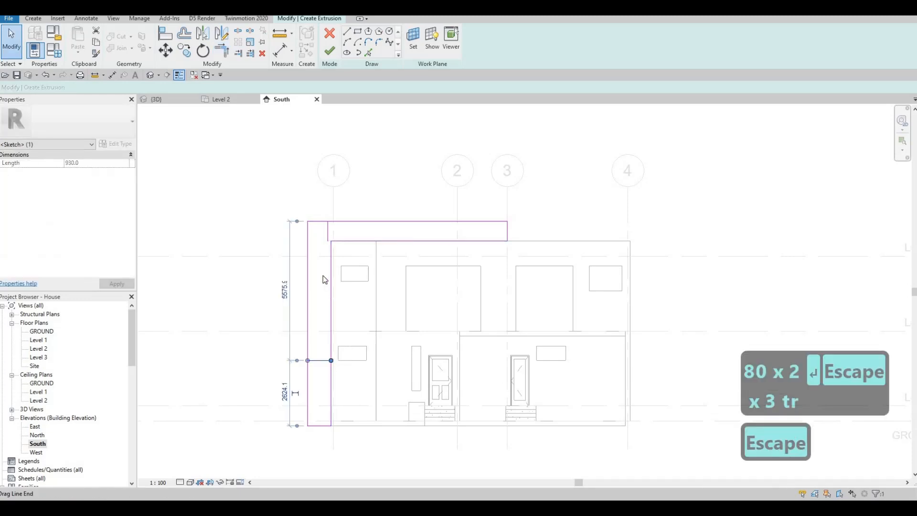
{"action": "key", "text": "Delete"}
{"action": "left_click", "coordinate": [328, 229]}
{"action": "key", "text": "Delete"}
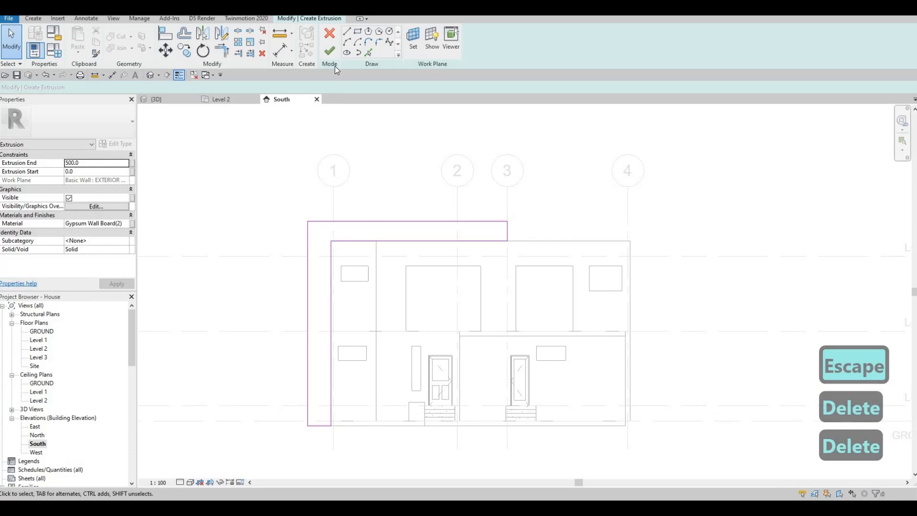
Finish the extrusion sketch and, in the 3D view, stretch the solid's back face to an extrusion start of -700
{"action": "left_click", "coordinate": [331, 54]}
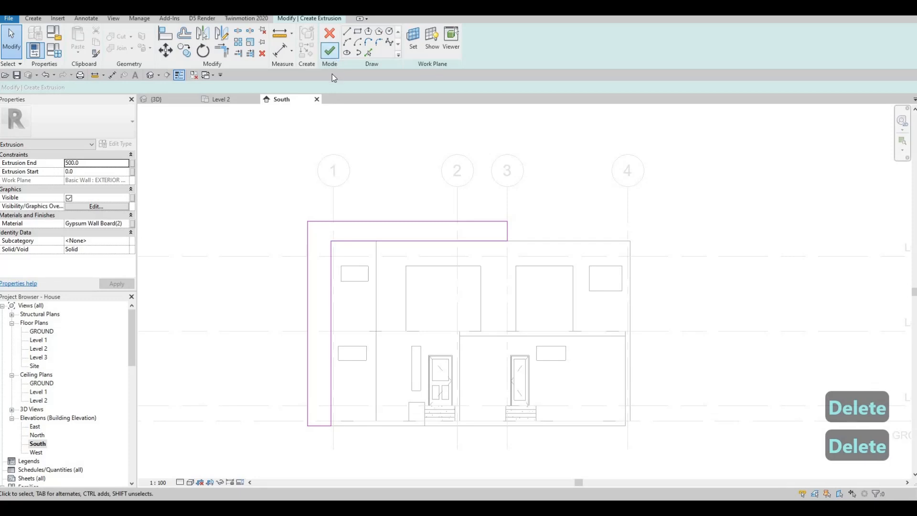
{"action": "left_click", "coordinate": [172, 99]}
{"action": "middle_click_drag", "start_coordinate": [348, 291], "coordinate": [304, 289], "text": "shift"}
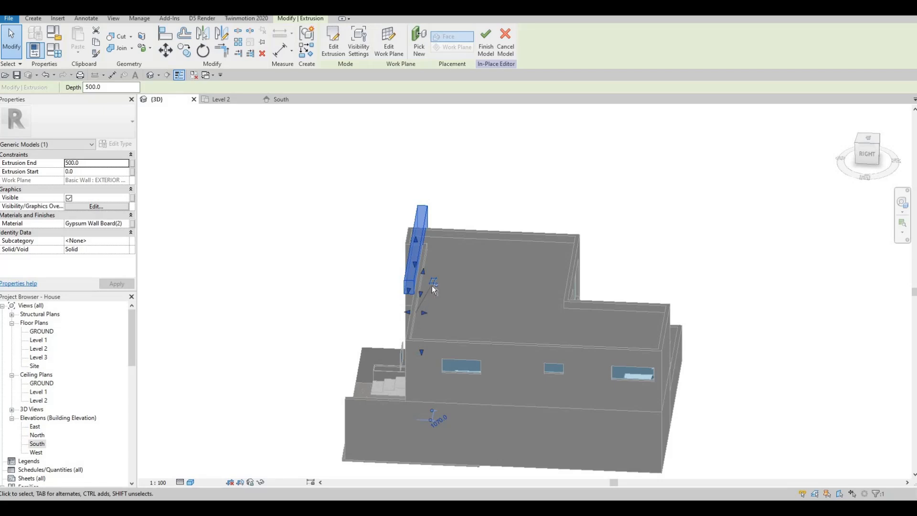
{"action": "middle_click_drag", "start_coordinate": [434, 290], "coordinate": [416, 269], "text": "shift"}
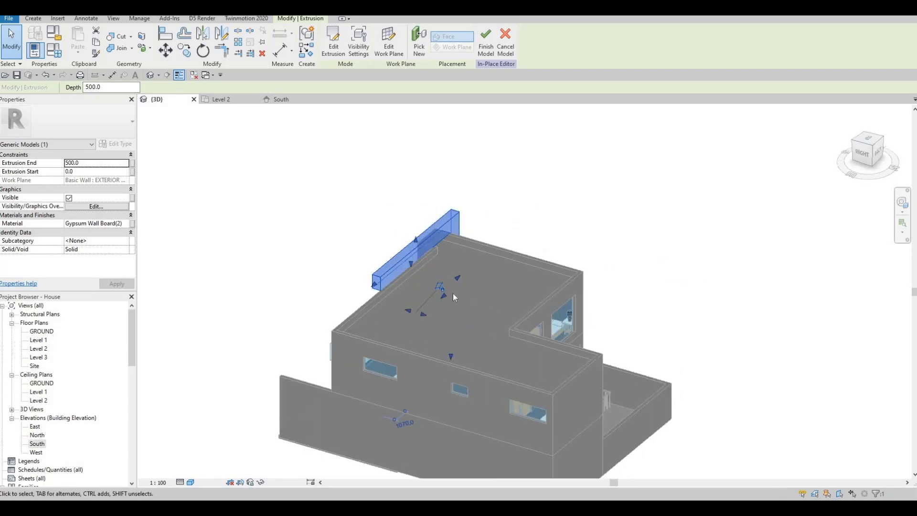
{"action": "middle_click_drag", "start_coordinate": [508, 301], "coordinate": [423, 315], "text": "shift"}
{"action": "left_click_drag", "start_coordinate": [424, 314], "coordinate": [438, 313]}
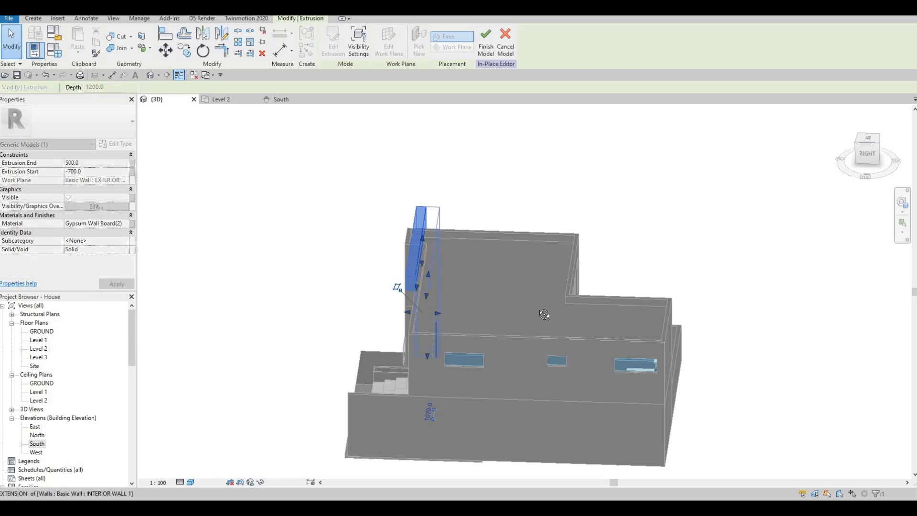
Pull the L-shaped solid's front face outward from the facade to an extrusion end of about 1455
{"action": "middle_click_drag", "start_coordinate": [454, 293], "coordinate": [411, 320], "text": "shift"}
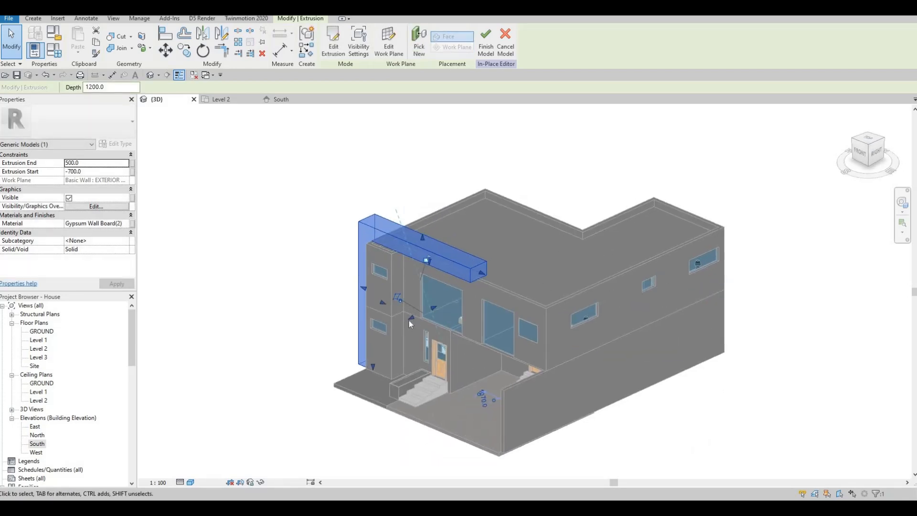
{"action": "left_click_drag", "start_coordinate": [406, 324], "coordinate": [404, 325]}
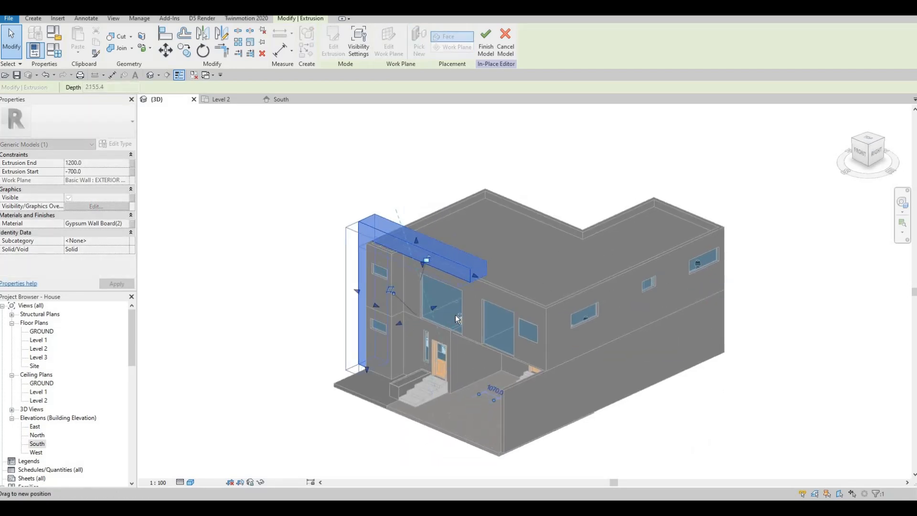
{"action": "middle_click_drag", "start_coordinate": [545, 205], "coordinate": [521, 253], "text": "shift"}
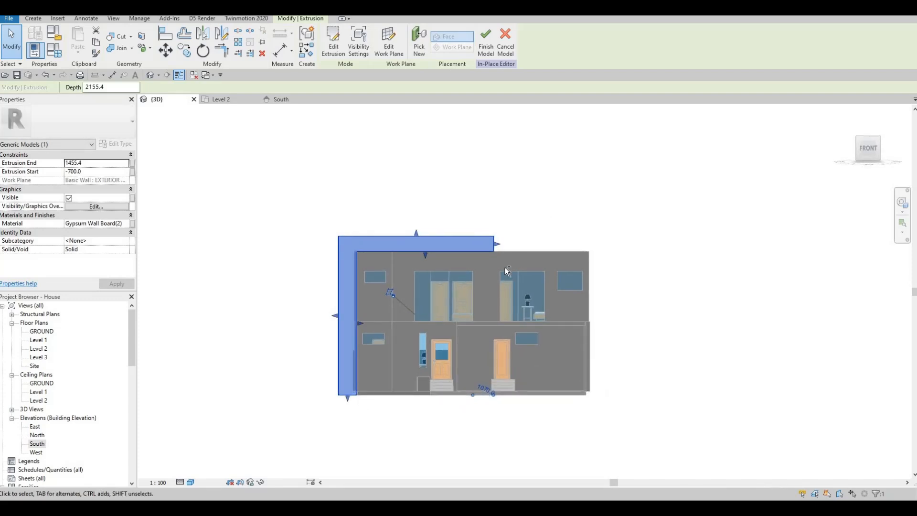
{"action": "middle_click_drag", "start_coordinate": [382, 334], "coordinate": [403, 303], "text": "shift"}
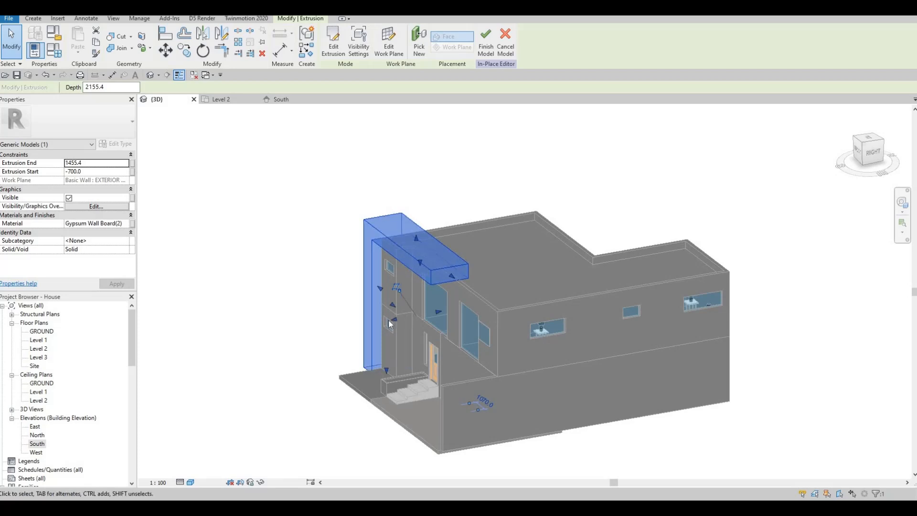
Start a void sweep and pick its path along the L-shaped frame's inner front edges and the short bottom edge at its free end
{"action": "scroll", "coordinate": [396, 306], "scroll_direction": "up", "scroll_amount": 5}
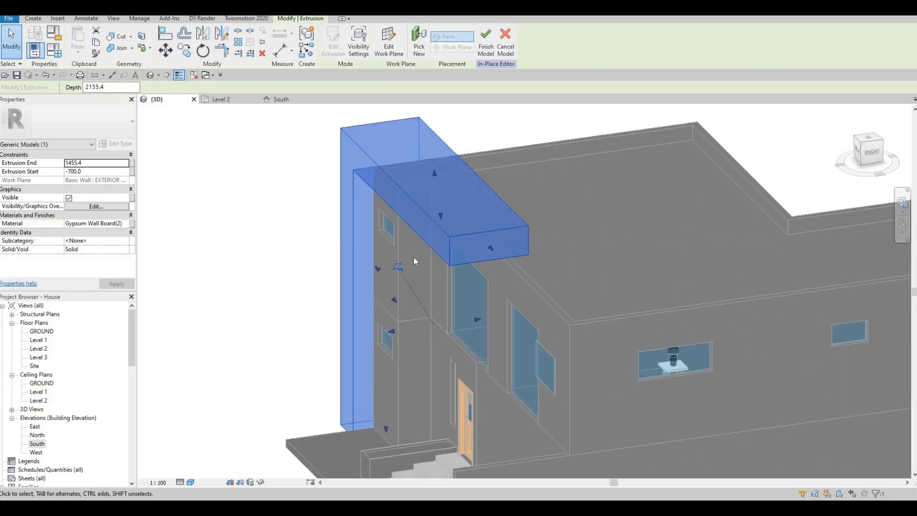
{"action": "middle_click_drag", "start_coordinate": [556, 209], "coordinate": [551, 207], "text": "shift"}
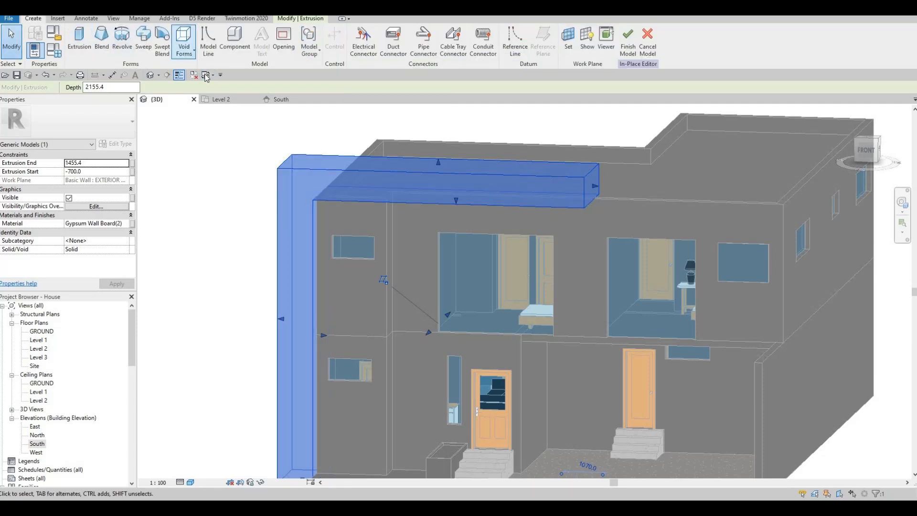
{"action": "left_click", "coordinate": [187, 49]}
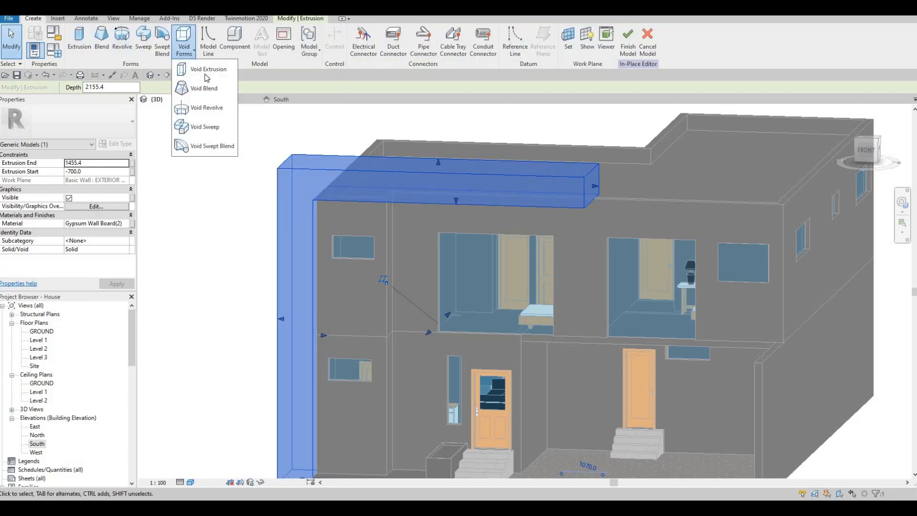
{"action": "left_click", "coordinate": [206, 128]}
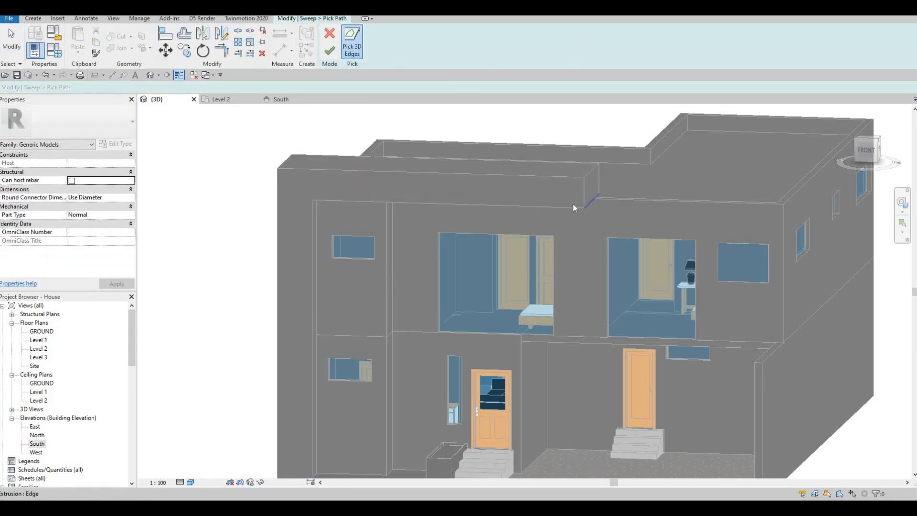
{"action": "left_click", "coordinate": [311, 214]}
{"action": "scroll", "coordinate": [342, 212], "scroll_direction": "down", "scroll_amount": 3}
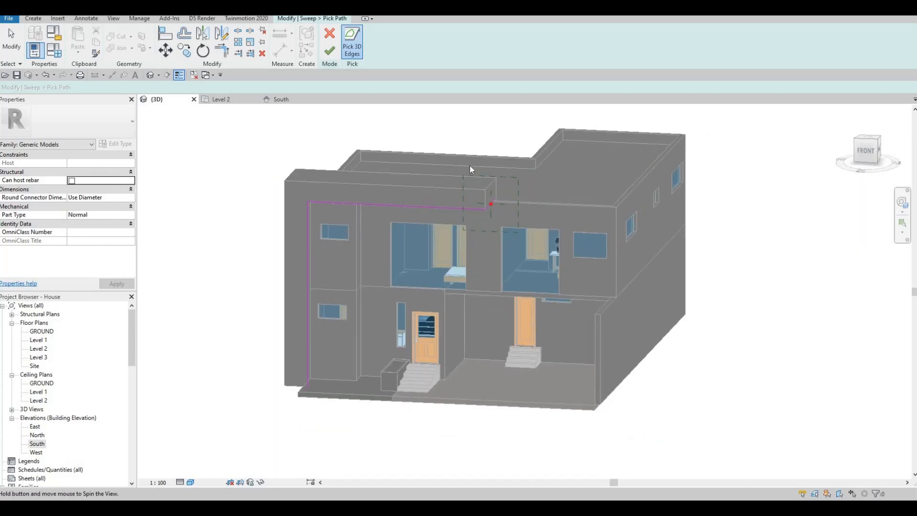
{"action": "scroll", "coordinate": [470, 165], "scroll_direction": "up", "scroll_amount": 3}
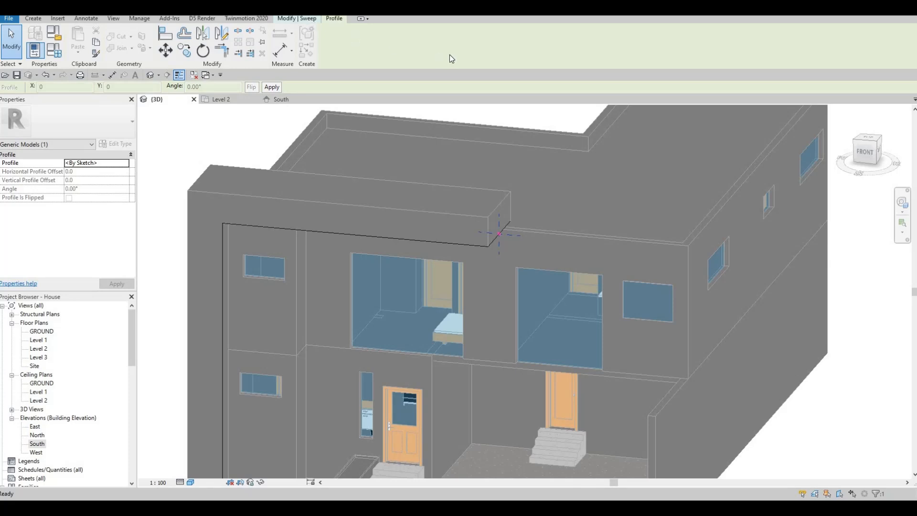
In the South elevation, sketch a closed triangular sweep profile at the band's free end, with a sloping side about 851 long at 110°
{"action": "left_click", "coordinate": [497, 51]}
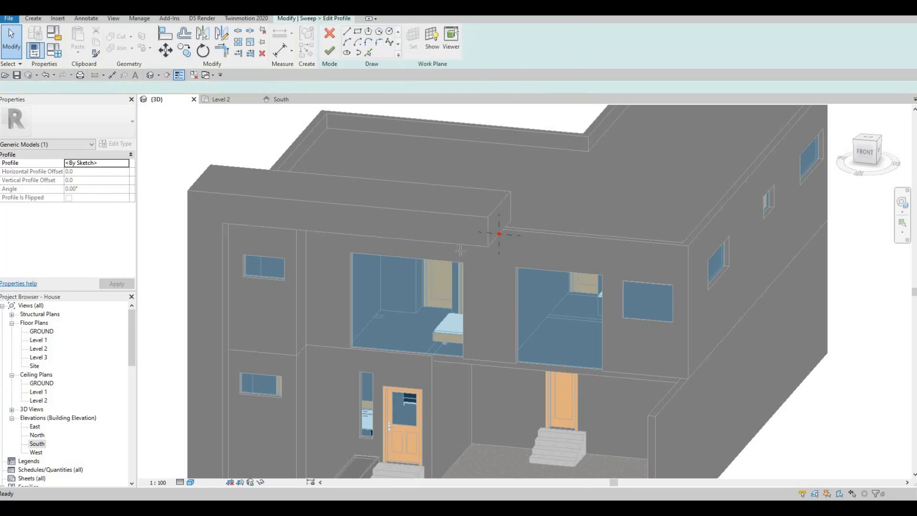
{"action": "scroll", "coordinate": [530, 224], "scroll_direction": "up", "scroll_amount": 4}
{"action": "middle_click_drag", "start_coordinate": [537, 226], "coordinate": [521, 163], "text": "shift"}
{"action": "left_click", "coordinate": [264, 100]}
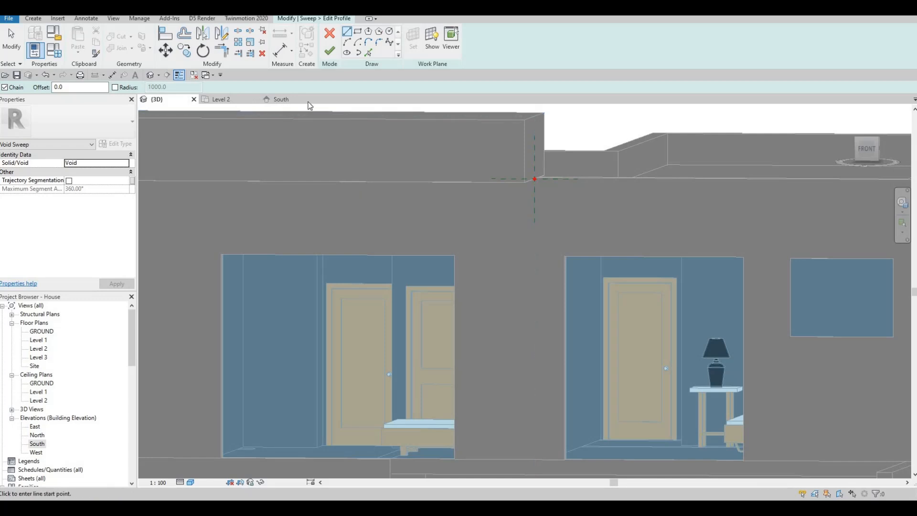
{"action": "scroll", "coordinate": [524, 228], "scroll_direction": "up", "scroll_amount": 3}
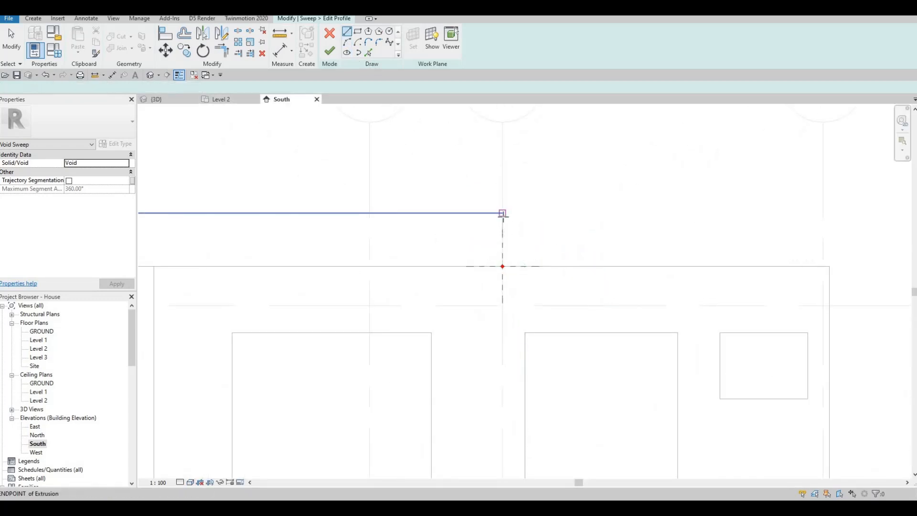
{"action": "left_click", "coordinate": [495, 238]}
{"action": "left_click", "coordinate": [591, 213]}
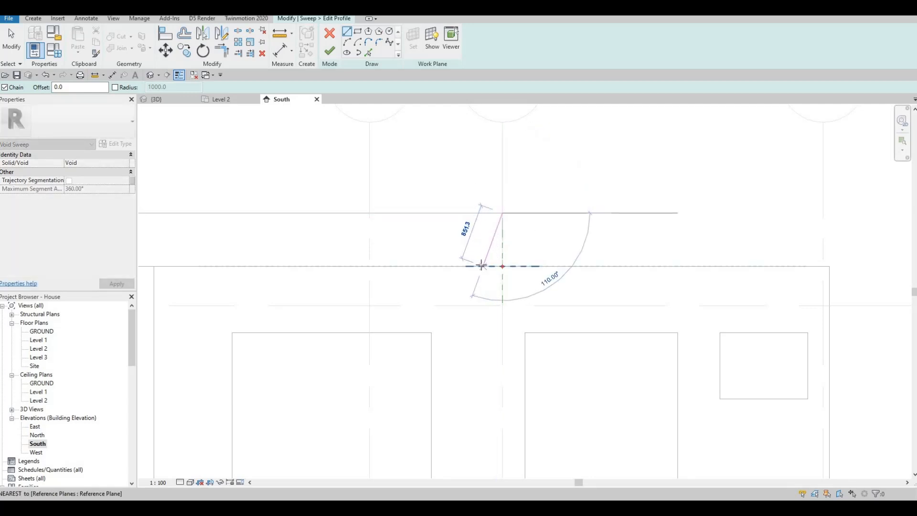
{"action": "left_click", "coordinate": [499, 265]}
{"action": "left_click", "coordinate": [502, 266]}
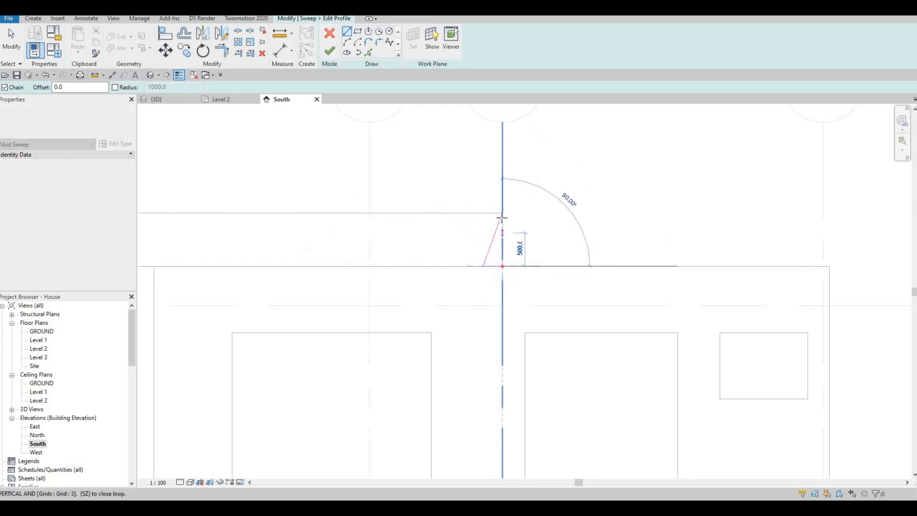
{"action": "key", "text": "Escape"}
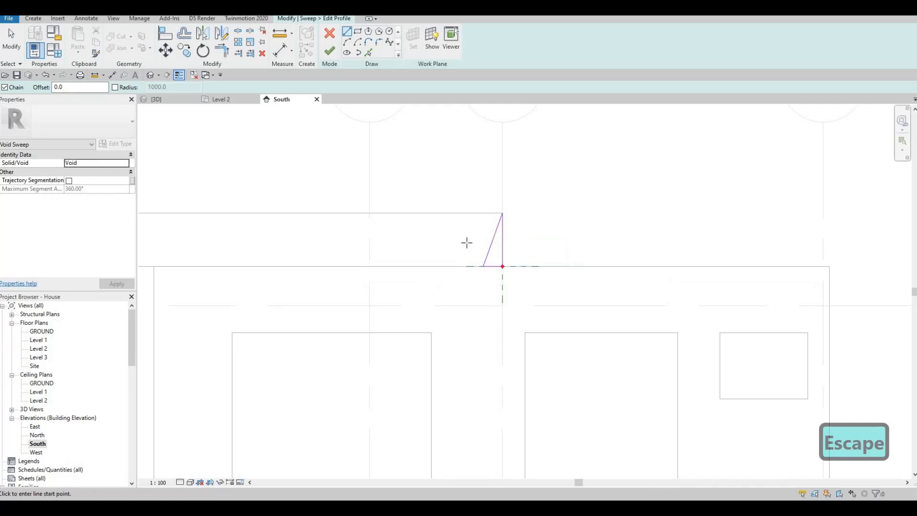
{"action": "left_click", "coordinate": [328, 52]}
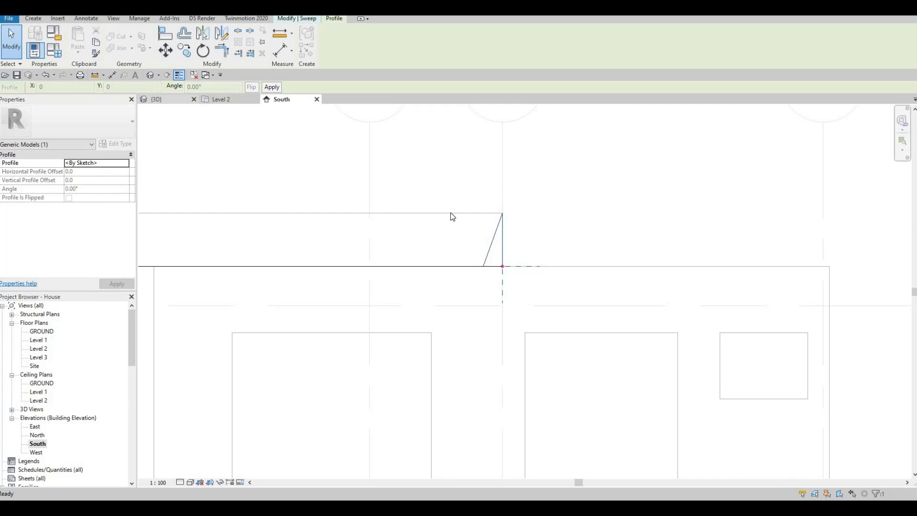
Return to the 3D view, finish the void sweep to bevel the frame, and finish the in-place model
{"action": "left_click", "coordinate": [157, 99]}
{"action": "middle_click_drag", "start_coordinate": [409, 268], "coordinate": [260, 84], "text": "shift"}
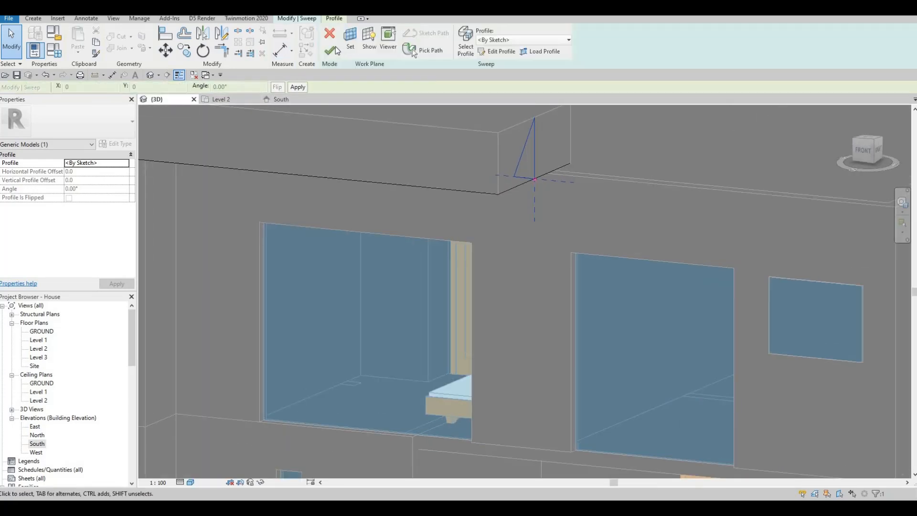
{"action": "left_click", "coordinate": [387, 39]}
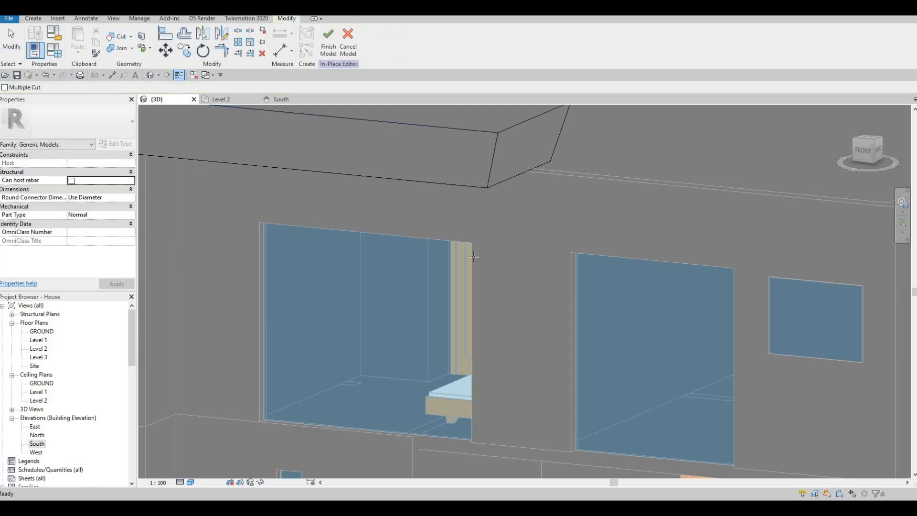
{"action": "scroll", "coordinate": [480, 259], "scroll_direction": "down", "scroll_amount": 3}
{"action": "middle_click_drag", "start_coordinate": [526, 237], "coordinate": [427, 192], "text": "shift"}
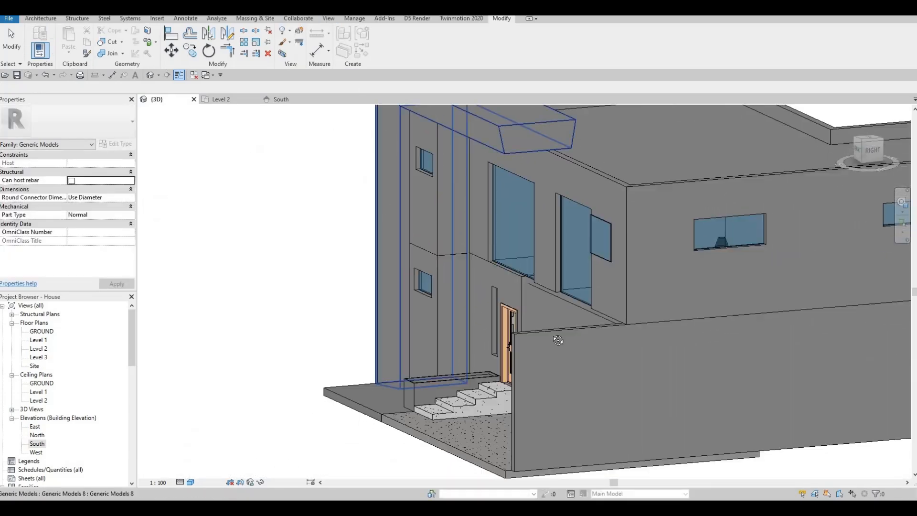
Examine the beveled L-shaped frame from below, checking its lower end and the outer corner at its underside
{"action": "scroll", "coordinate": [561, 342], "scroll_direction": "down", "scroll_amount": 1}
{"action": "middle_click_drag", "start_coordinate": [439, 296], "coordinate": [447, 380]}
{"action": "middle_click_drag", "start_coordinate": [461, 311], "coordinate": [477, 221], "text": "shift"}
{"action": "middle_click_drag", "start_coordinate": [478, 239], "coordinate": [293, 361], "text": "shift"}
{"action": "scroll", "coordinate": [354, 264], "scroll_direction": "up", "scroll_amount": 2}
{"action": "scroll", "coordinate": [357, 264], "scroll_direction": "up", "scroll_amount": 6}
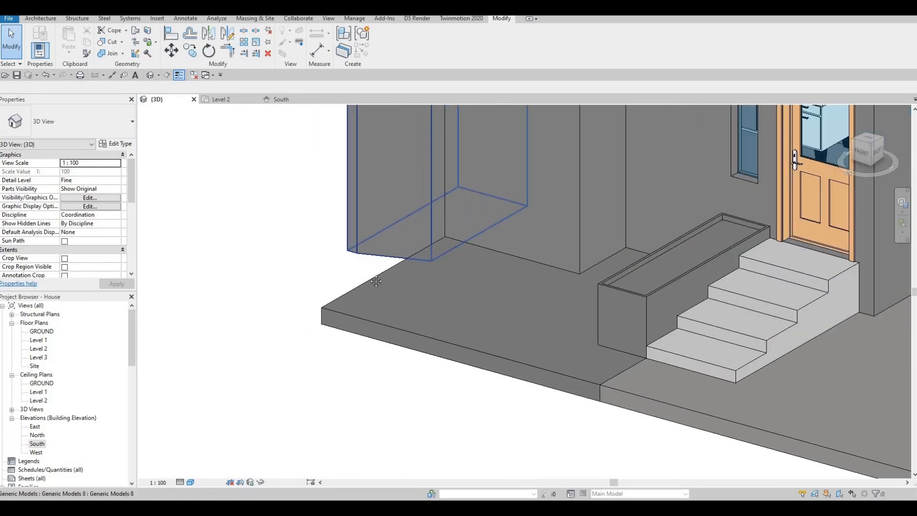
{"action": "scroll", "coordinate": [383, 337], "scroll_direction": "down", "scroll_amount": 2}
{"action": "middle_click_drag", "start_coordinate": [426, 255], "coordinate": [444, 328]}
{"action": "scroll", "coordinate": [444, 327], "scroll_direction": "down", "scroll_amount": 2}
{"action": "middle_click_drag", "start_coordinate": [491, 290], "coordinate": [355, 356], "text": "shift"}
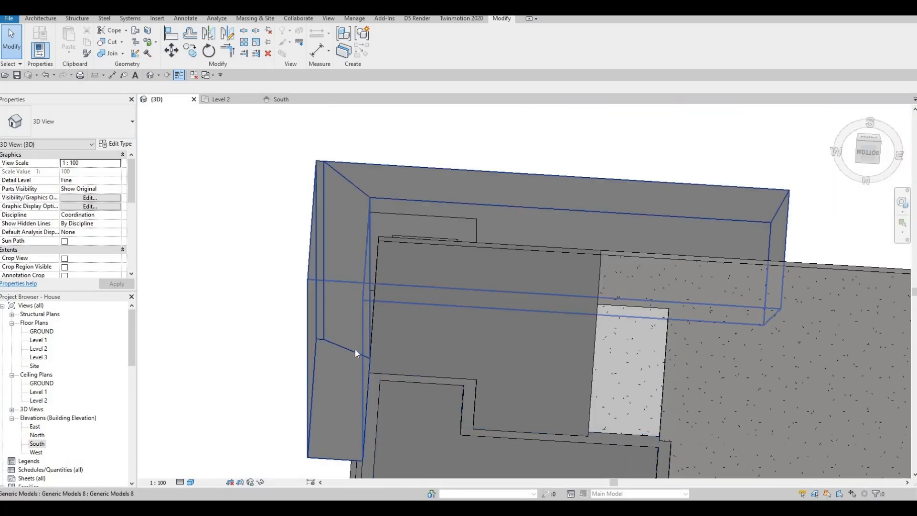
Open the L-shaped frame's in-place model for editing and review the path and profile of its void sweep
{"action": "left_click", "coordinate": [355, 353]}
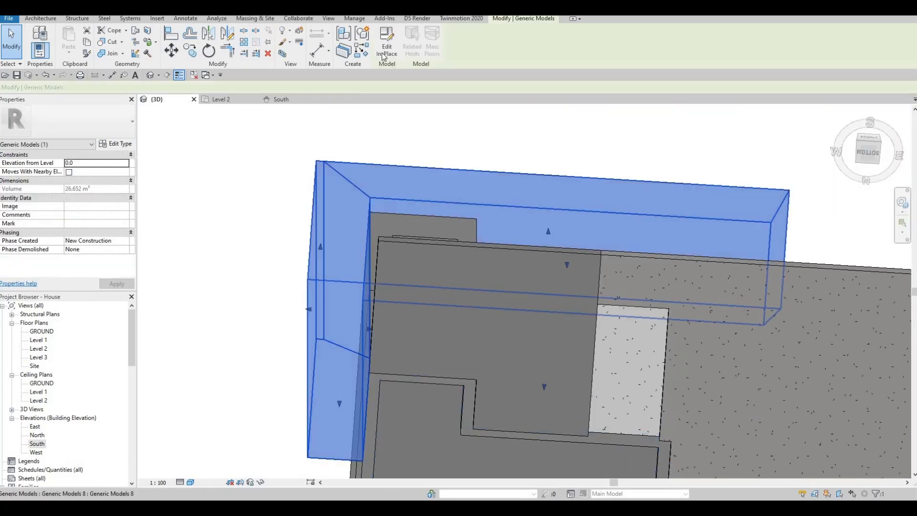
{"action": "double_click", "coordinate": [346, 334]}
{"action": "left_click", "coordinate": [345, 334]}
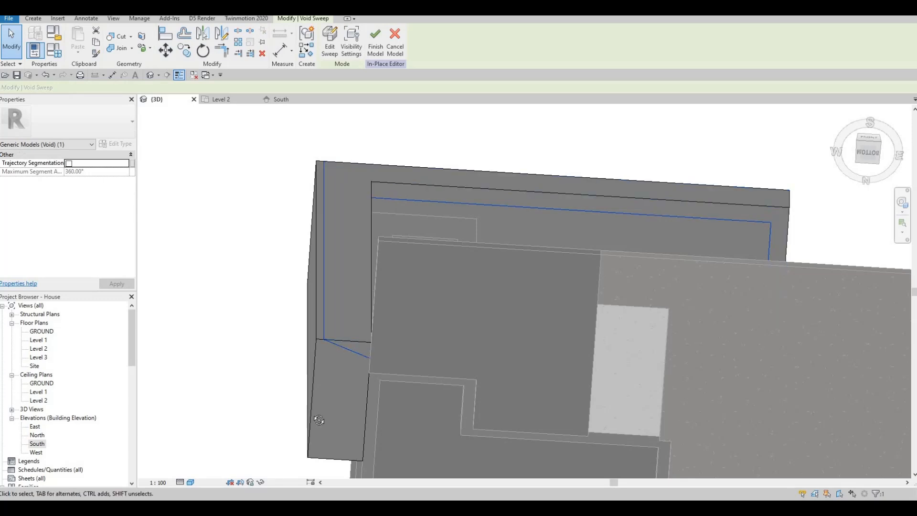
{"action": "middle_click_drag", "start_coordinate": [319, 421], "coordinate": [707, 182], "text": "shift"}
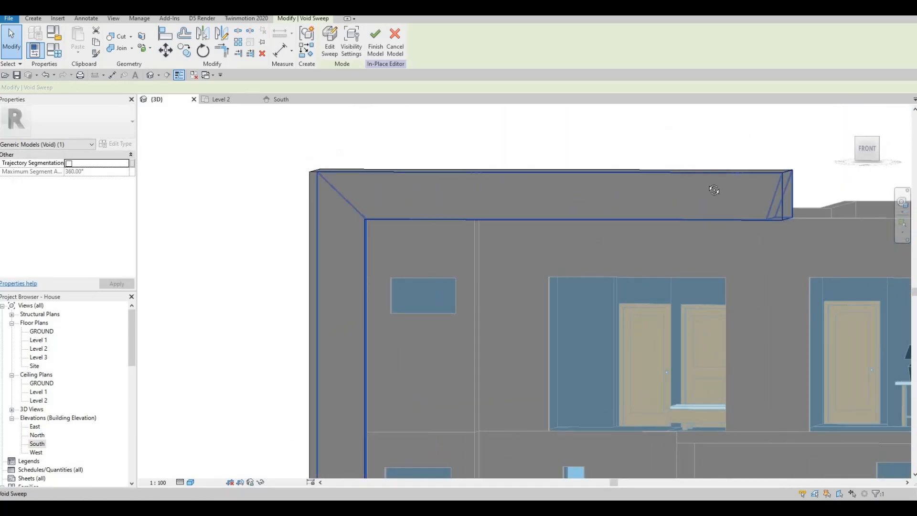
{"action": "middle_click_drag", "start_coordinate": [665, 246], "coordinate": [543, 300], "text": "shift"}
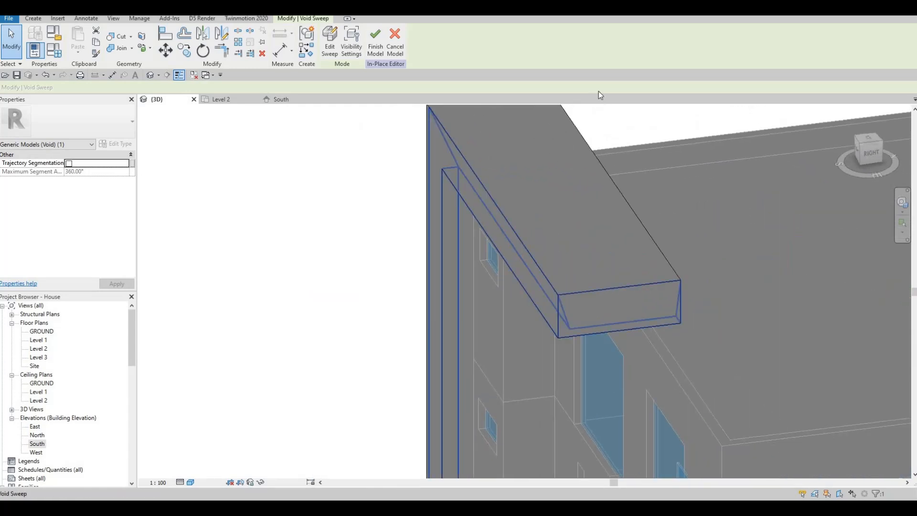
{"action": "middle_click_drag", "start_coordinate": [600, 95], "coordinate": [373, 99], "text": "shift"}
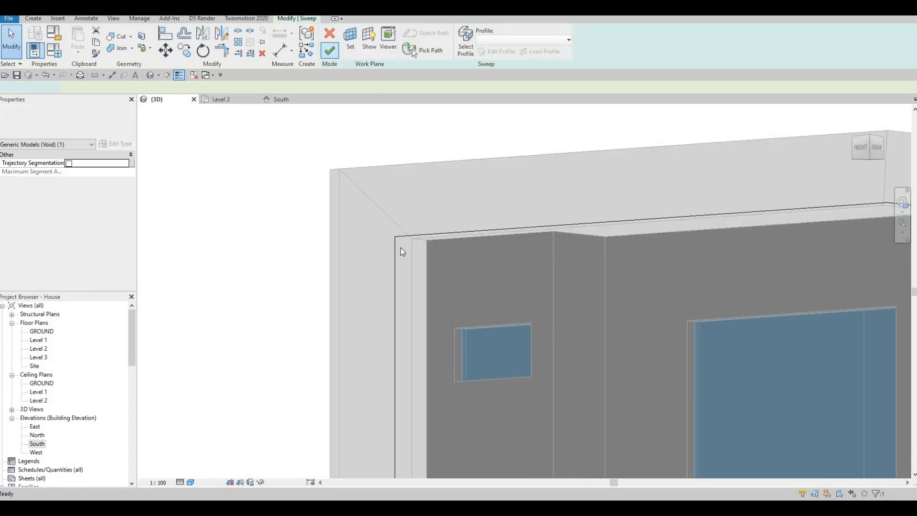
{"action": "middle_click_drag", "start_coordinate": [572, 265], "coordinate": [610, 250], "text": "shift"}
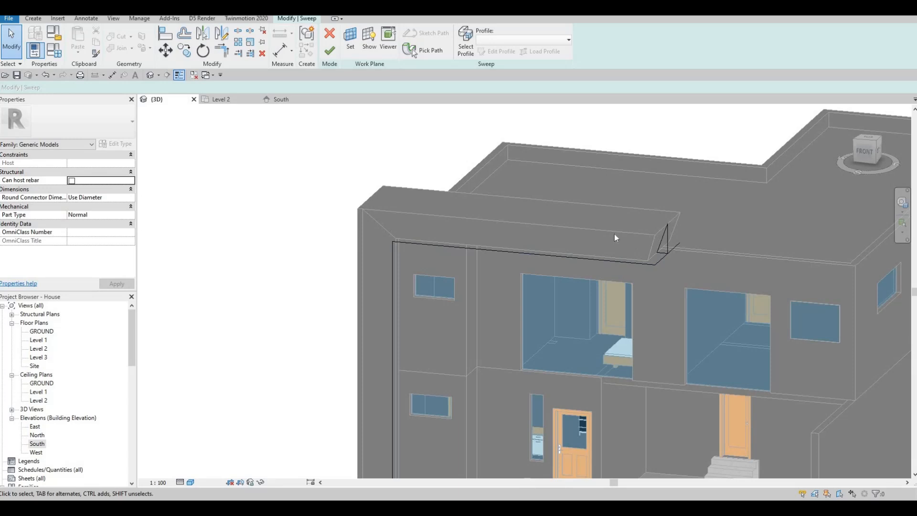
{"action": "left_click", "coordinate": [329, 52]}
{"action": "key", "text": "Escape"}
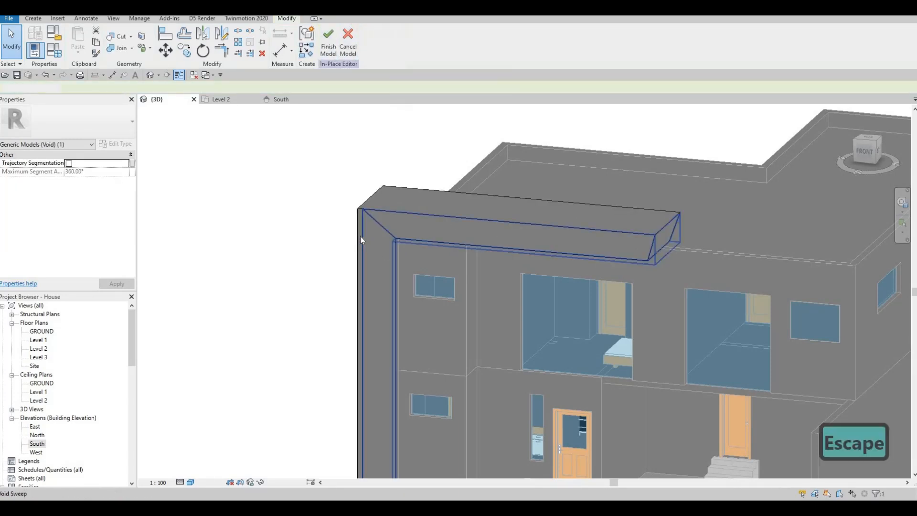
Edit the L-shaped extrusion's sketch in the South elevation, set its vertical leg's width to 800, and finish the in-place model
{"action": "left_click", "coordinate": [359, 206]}
{"action": "key", "text": "Escape"}
{"action": "left_click", "coordinate": [356, 221]}
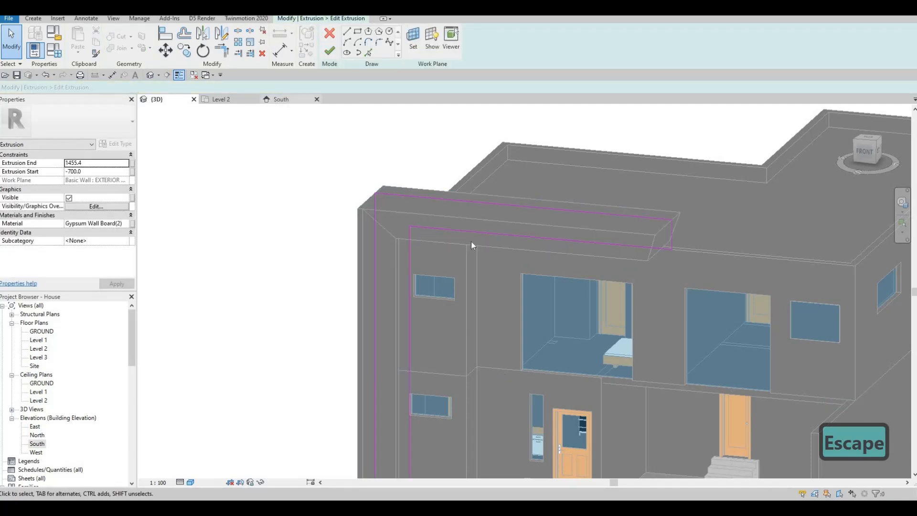
{"action": "scroll", "coordinate": [430, 229], "scroll_direction": "down", "scroll_amount": 2}
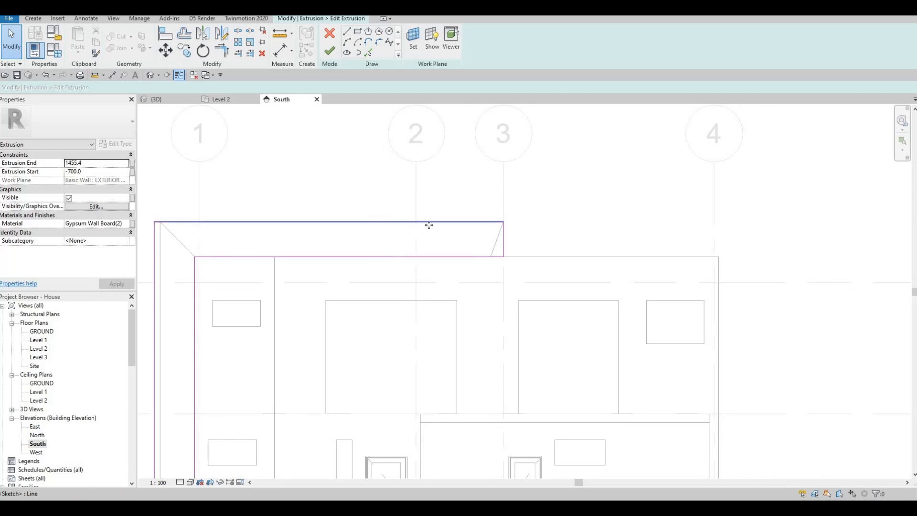
{"action": "left_click", "coordinate": [429, 223]}
{"action": "mouse_move", "coordinate": [403, 395]}
{"action": "middle_mouse_down"}
{"action": "mouse_move", "coordinate": [419, 364]}
{"action": "mouse_move", "coordinate": [393, 290]}
{"action": "middle_mouse_up"}
{"action": "key", "text": "Escape"}
{"action": "left_click", "coordinate": [388, 306]}
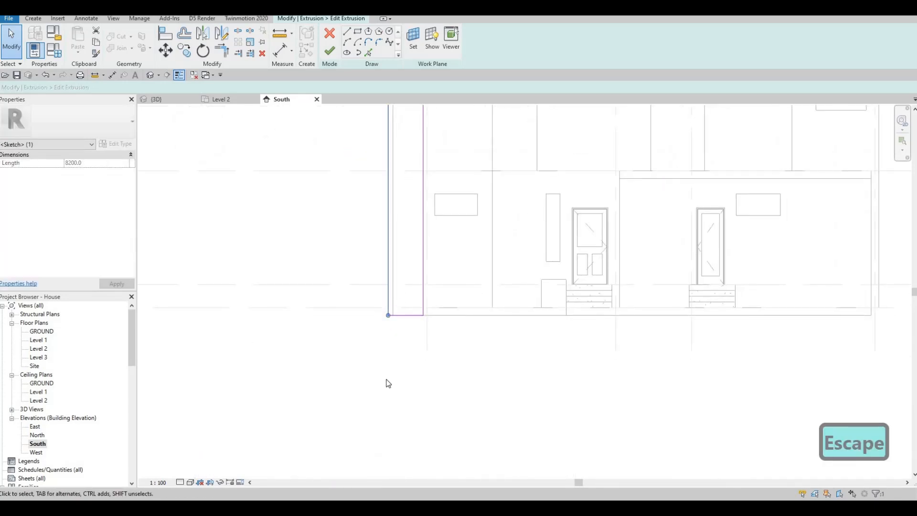
{"action": "scroll", "coordinate": [371, 162], "scroll_direction": "down", "scroll_amount": 2}
{"action": "scroll", "coordinate": [367, 195], "scroll_direction": "up", "scroll_amount": 3}
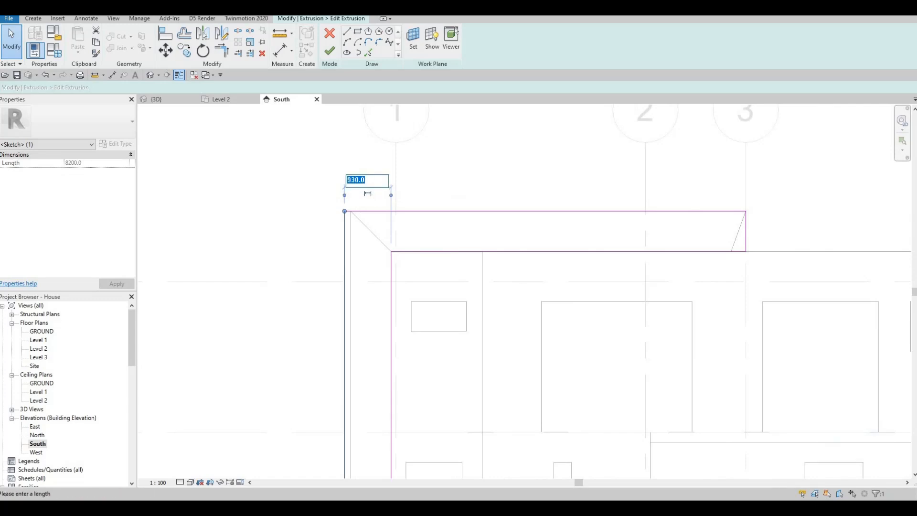
{"action": "type", "text": "00"}
{"action": "key", "text": "Return"}
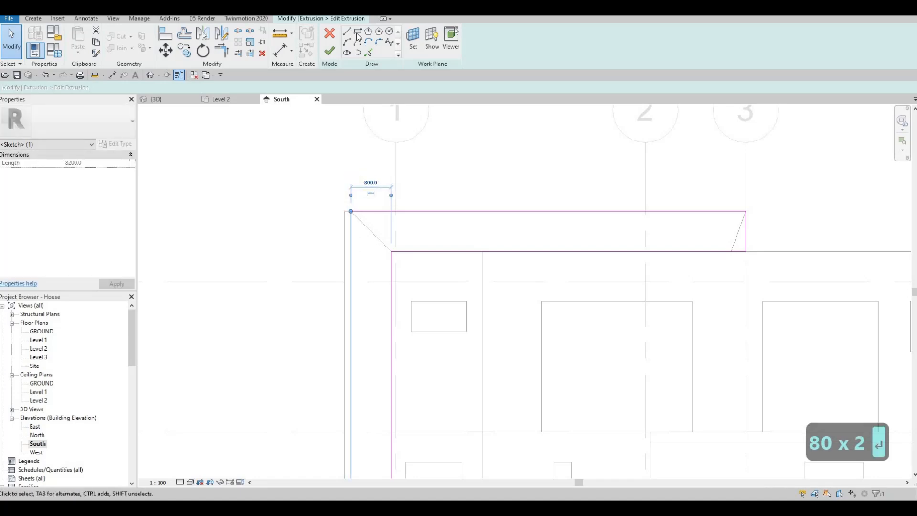
{"action": "left_click", "coordinate": [331, 56]}
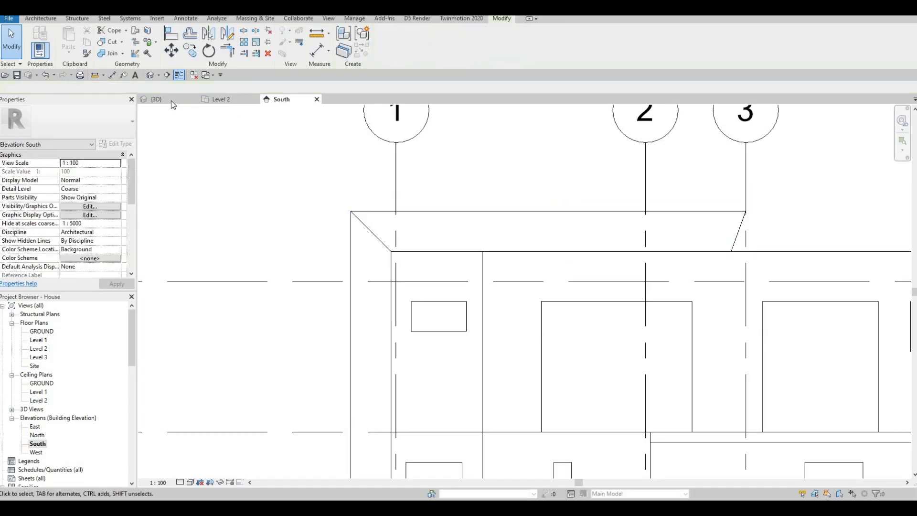
Examine the corrected frame and the front facade in the 3D view, including the slab edge above the recessed porch
{"action": "left_click", "coordinate": [171, 101]}
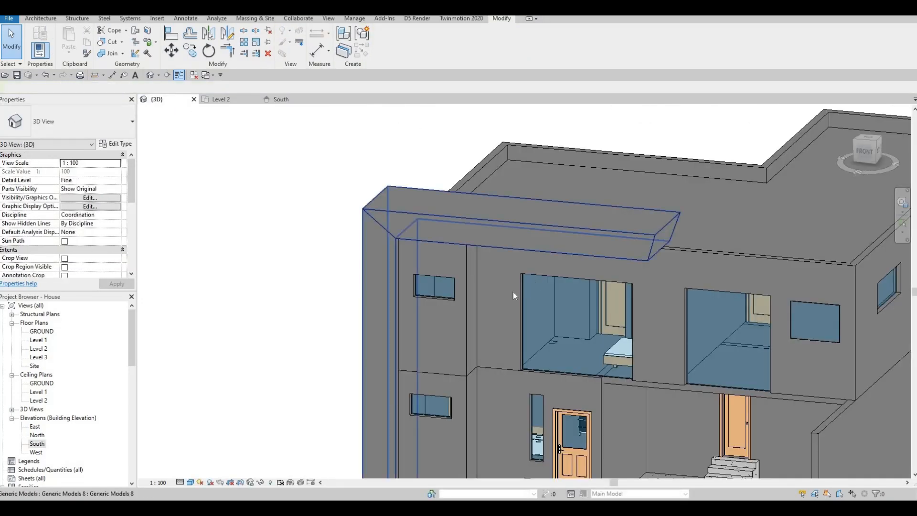
{"action": "middle_click_drag", "start_coordinate": [514, 292], "coordinate": [482, 304], "text": "shift"}
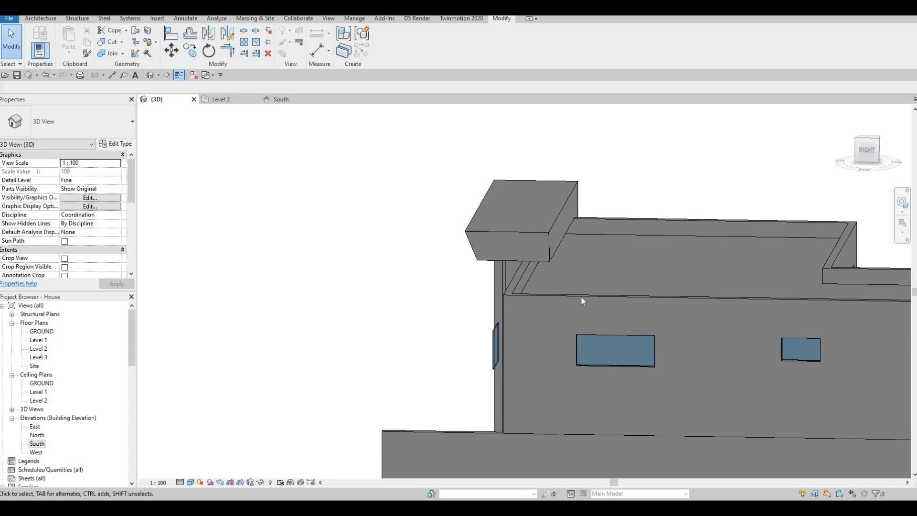
{"action": "middle_click_drag", "start_coordinate": [584, 301], "coordinate": [526, 248], "text": "shift"}
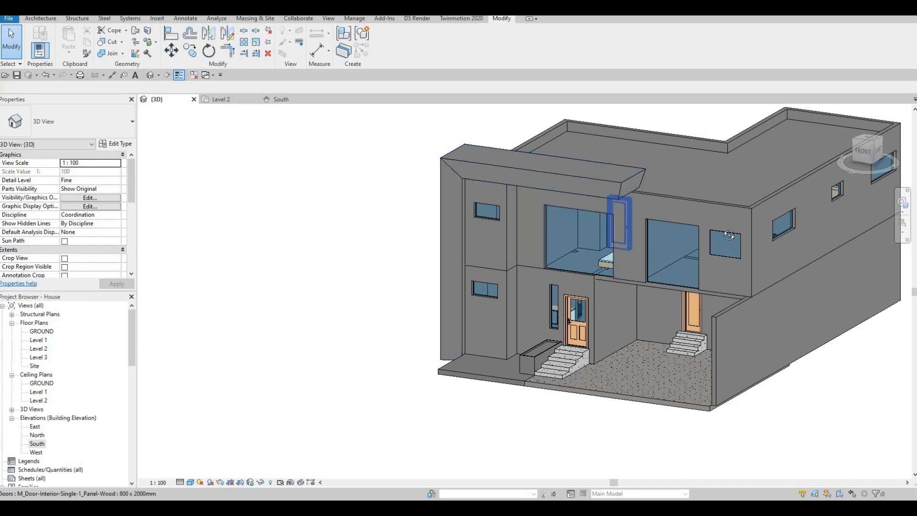
{"action": "middle_click_drag", "start_coordinate": [610, 250], "coordinate": [609, 320], "text": "shift"}
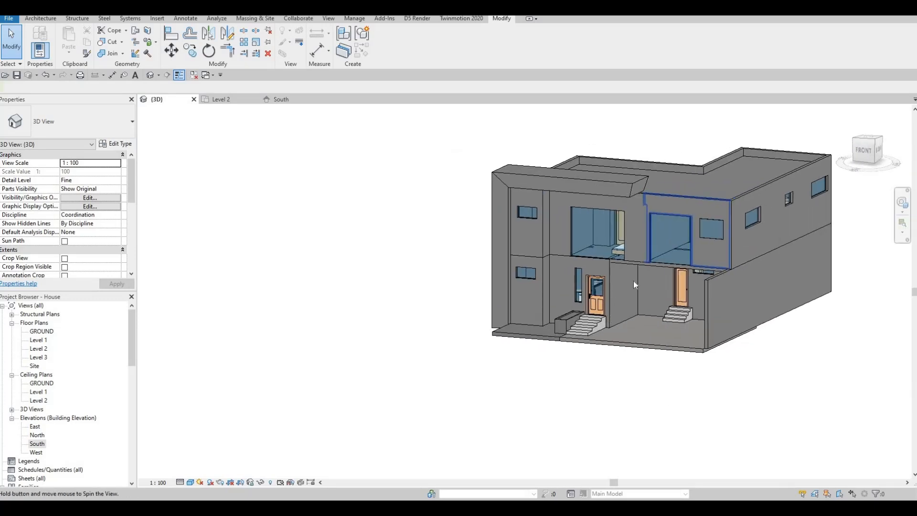
{"action": "middle_click_drag", "start_coordinate": [636, 285], "coordinate": [510, 282], "text": "shift"}
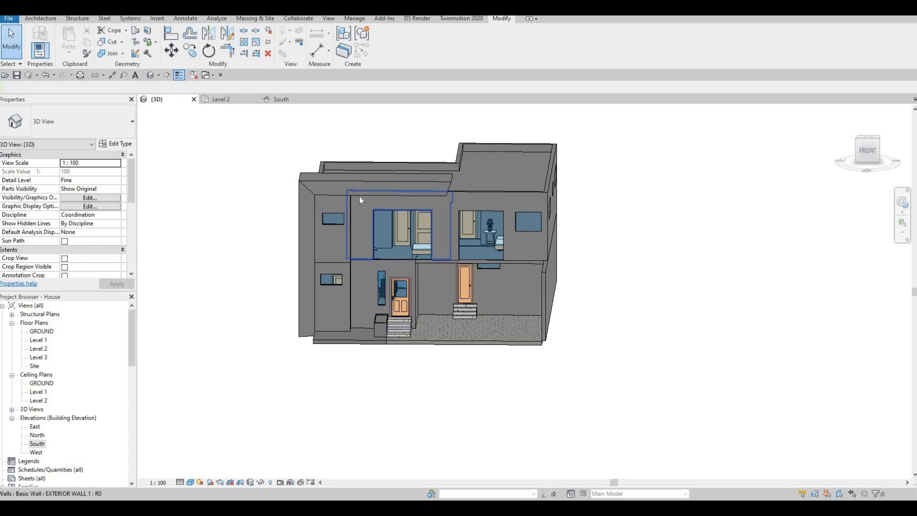
{"action": "middle_click_drag", "start_coordinate": [356, 197], "coordinate": [353, 199], "text": "shift"}
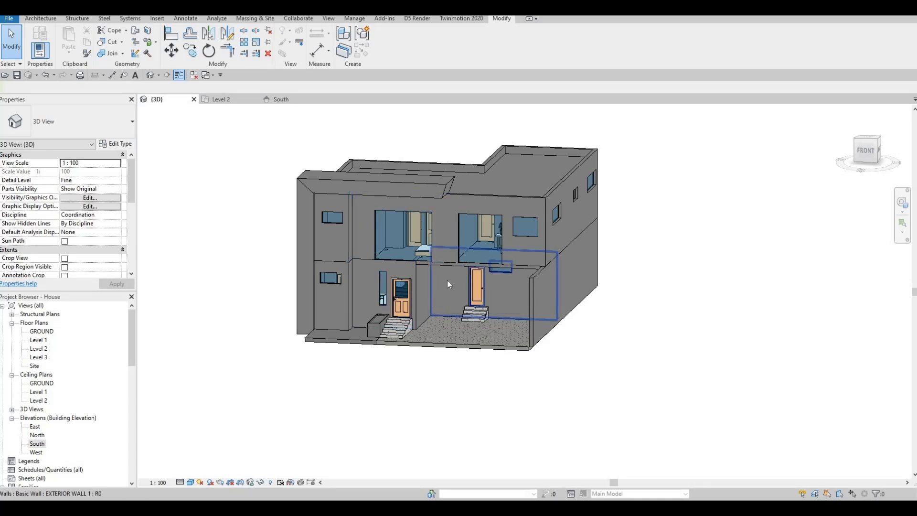
{"action": "middle_click_drag", "start_coordinate": [368, 285], "coordinate": [439, 306], "text": "shift"}
{"action": "scroll", "coordinate": [467, 279], "scroll_direction": "up", "scroll_amount": 5}
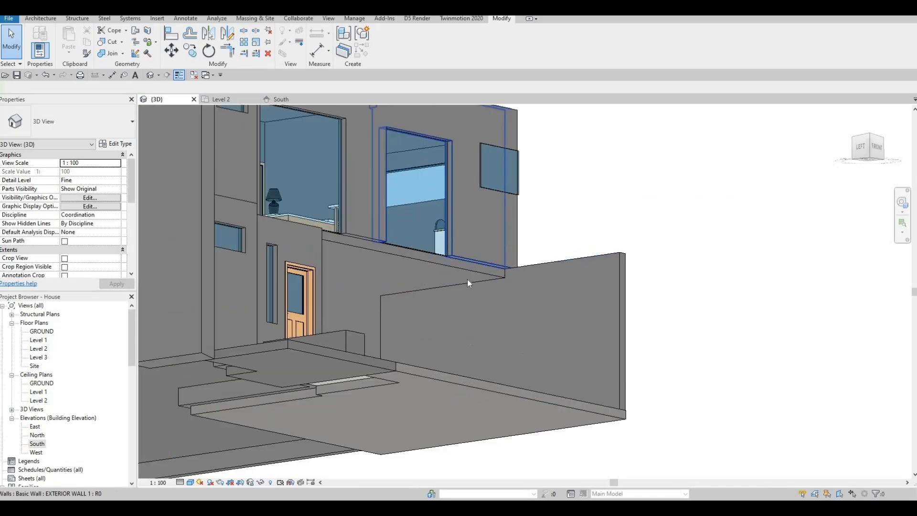
In the South elevation, extend the base of the Level 2 front wall above the recessed porch down to the slab's underside
{"action": "left_click", "coordinate": [466, 269]}
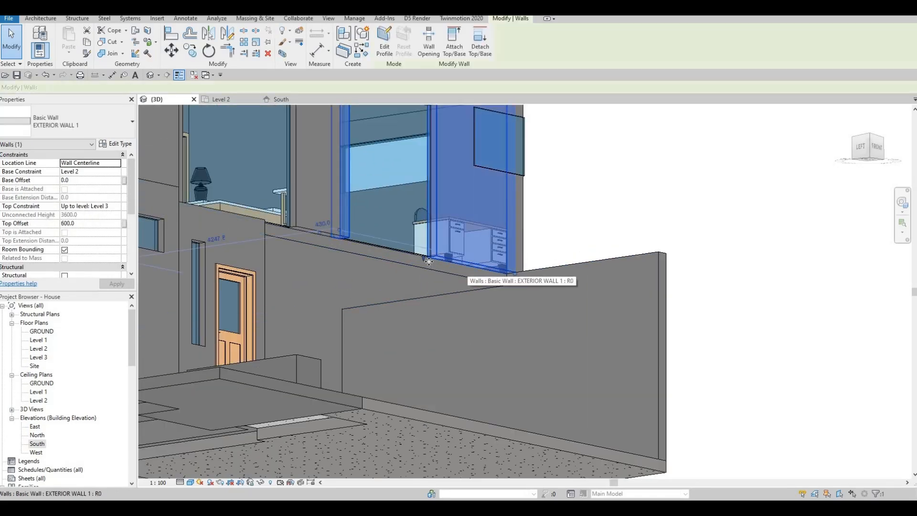
{"action": "middle_click_drag", "start_coordinate": [371, 304], "coordinate": [581, 239], "text": "shift"}
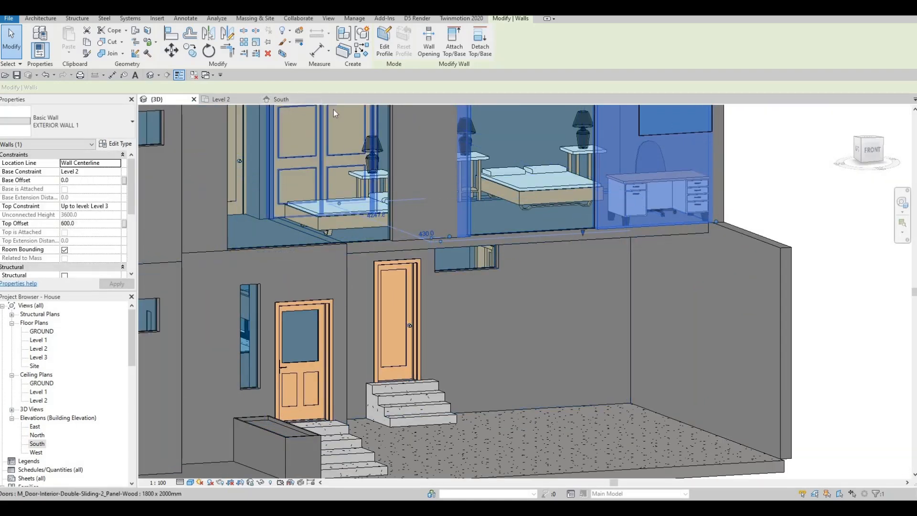
{"action": "left_click", "coordinate": [279, 97]}
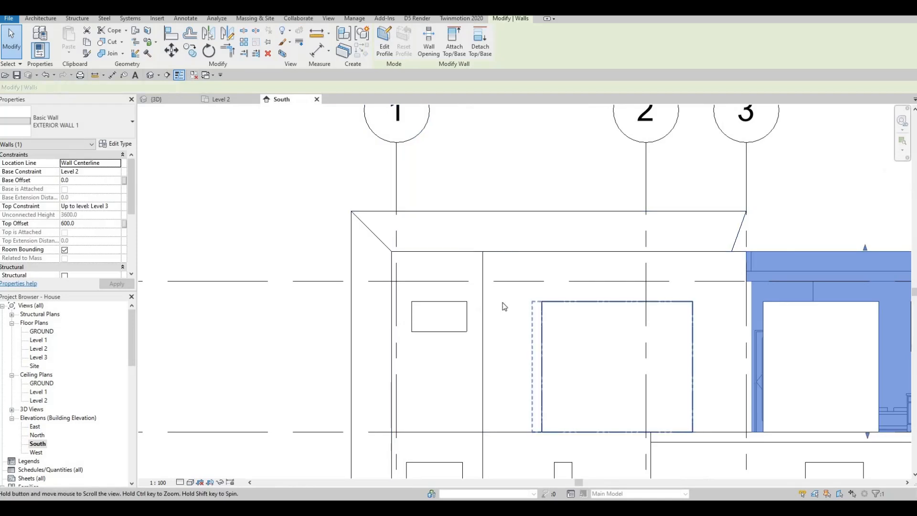
{"action": "scroll", "coordinate": [503, 303], "scroll_direction": "down", "scroll_amount": 2}
{"action": "middle_click_drag", "start_coordinate": [808, 413], "coordinate": [571, 308]}
{"action": "scroll", "coordinate": [571, 308], "scroll_direction": "up", "scroll_amount": 3}
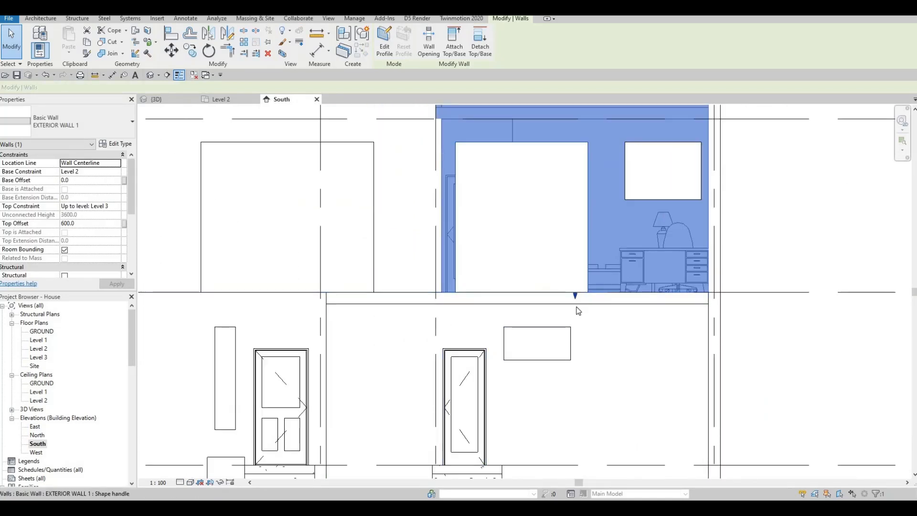
{"action": "key", "text": "Escape"}
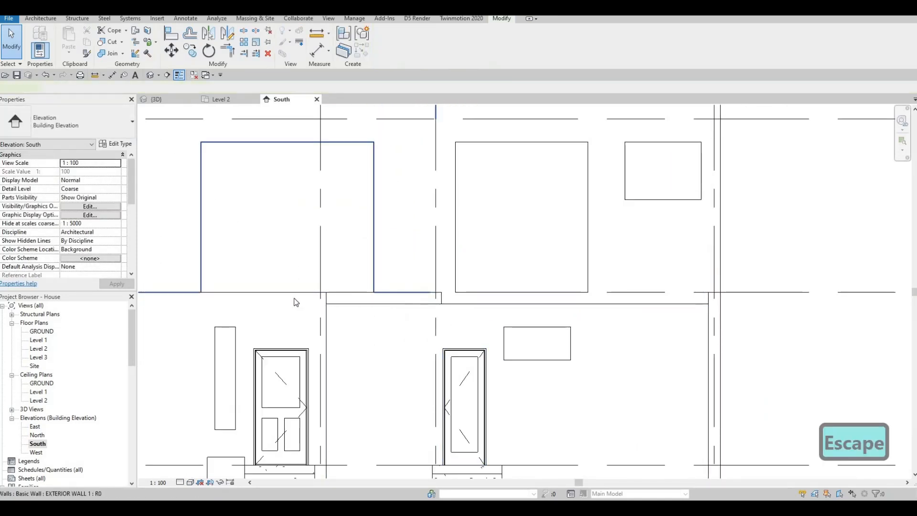
Extend the base of the neighbouring Level 2 wall above the entrance door to the slab's underside, at a base offset of about -207
{"action": "left_click", "coordinate": [277, 293]}
{"action": "left_click_drag", "start_coordinate": [277, 293], "coordinate": [277, 305]}
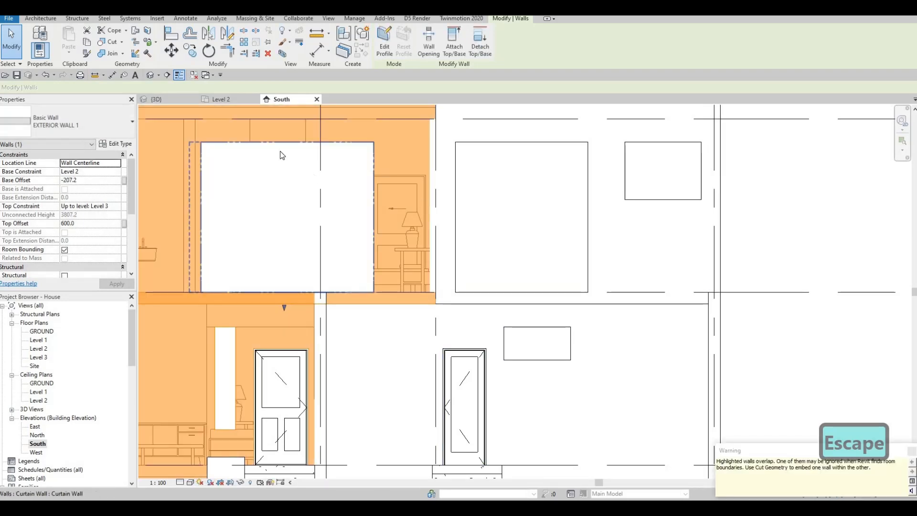
{"action": "key", "text": "Escape"}
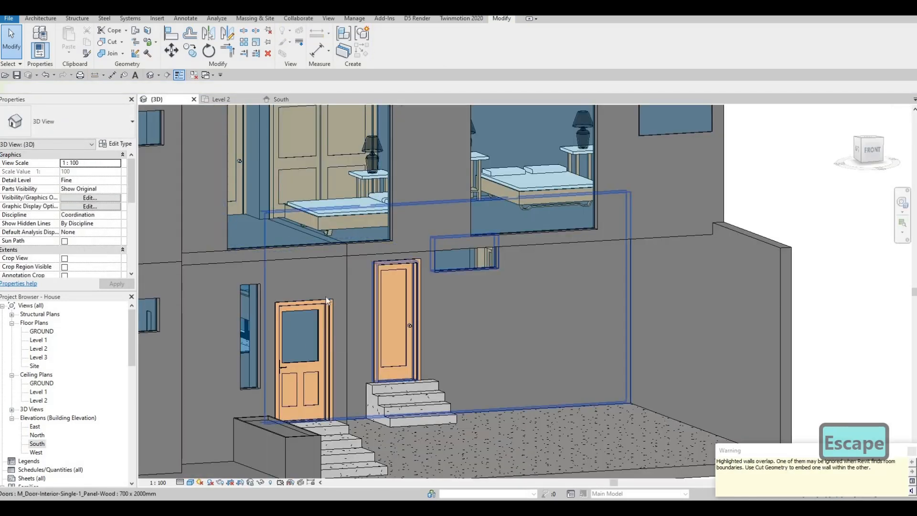
In the 3D view, lower the top of the ground-floor wall containing the entrance door to a top offset of about -207
{"action": "middle_click_drag", "start_coordinate": [422, 318], "coordinate": [388, 186], "text": "shift"}
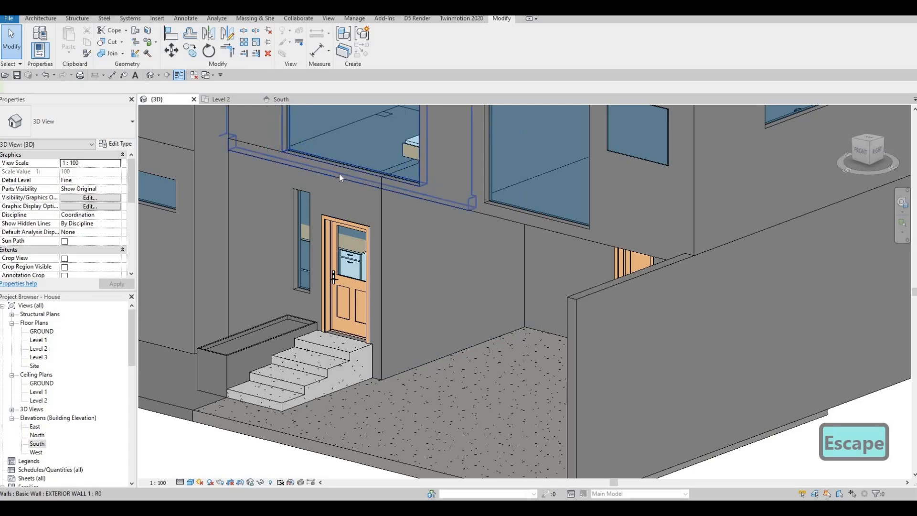
{"action": "left_click", "coordinate": [308, 160]}
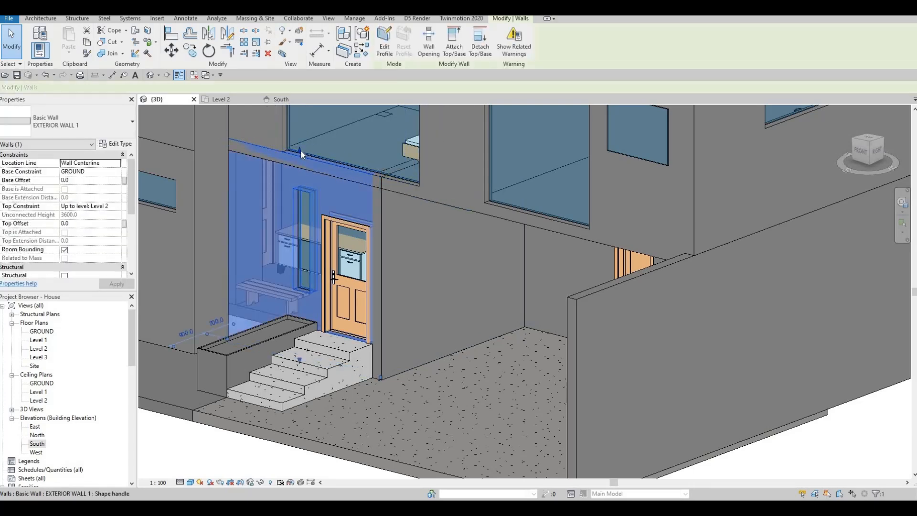
{"action": "left_click_drag", "start_coordinate": [300, 151], "coordinate": [298, 166]}
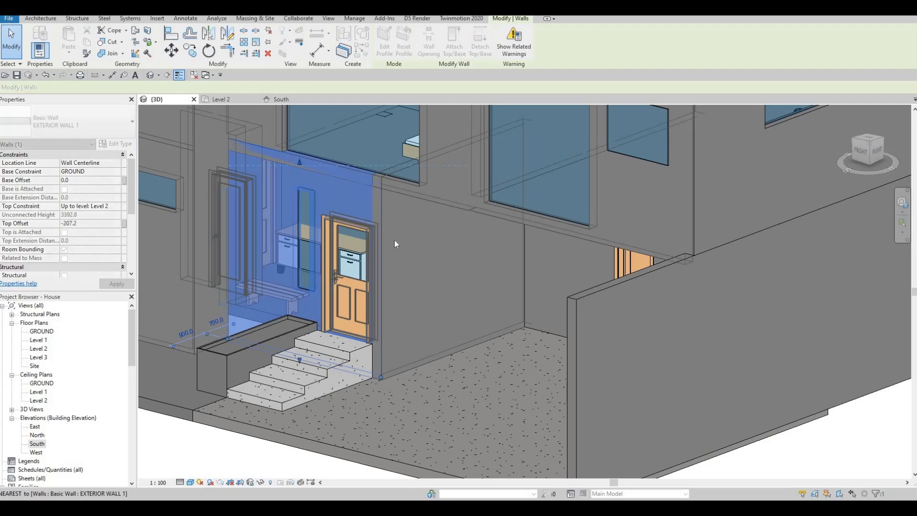
{"action": "key", "text": "Escape"}
Attach the top of the ground-floor wall between the entrance door and the recessed porch to the Level 2 slab above
{"action": "left_click", "coordinate": [422, 238]}
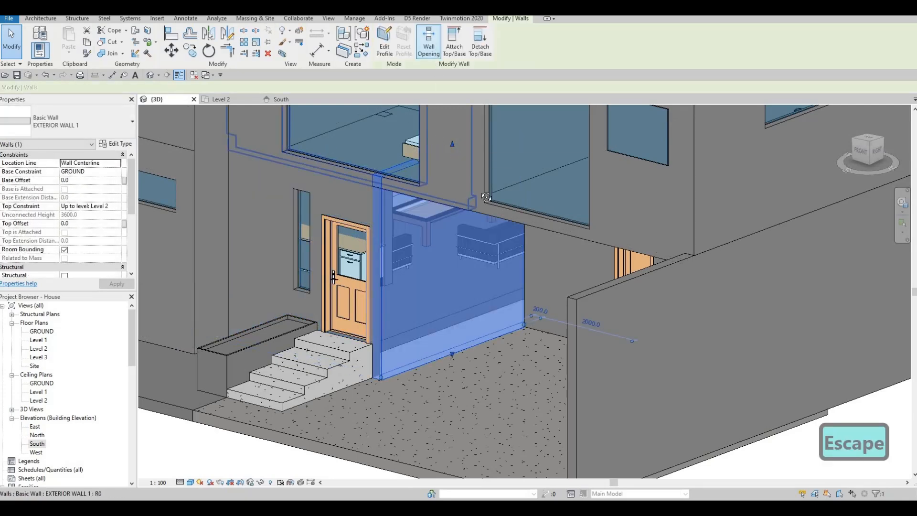
{"action": "middle_click_drag", "start_coordinate": [487, 197], "coordinate": [430, 56], "text": "shift"}
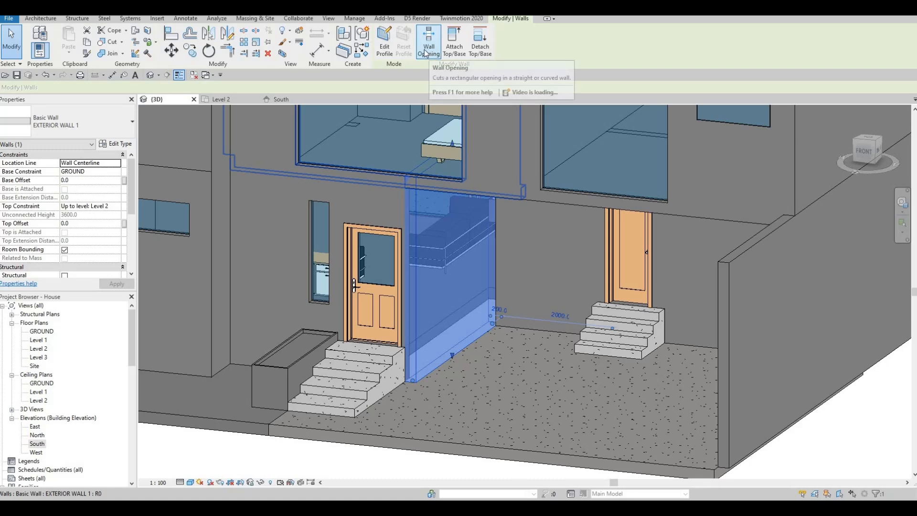
{"action": "left_click", "coordinate": [455, 46]}
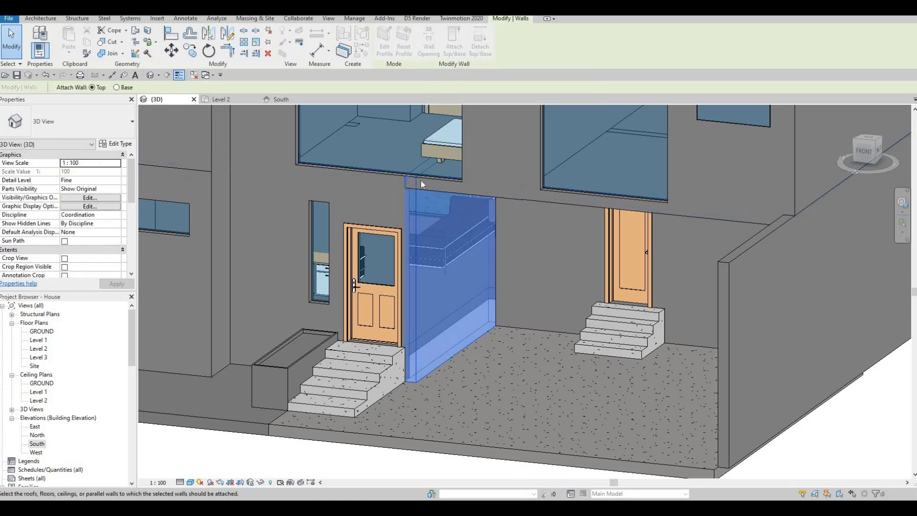
{"action": "left_click", "coordinate": [432, 190]}
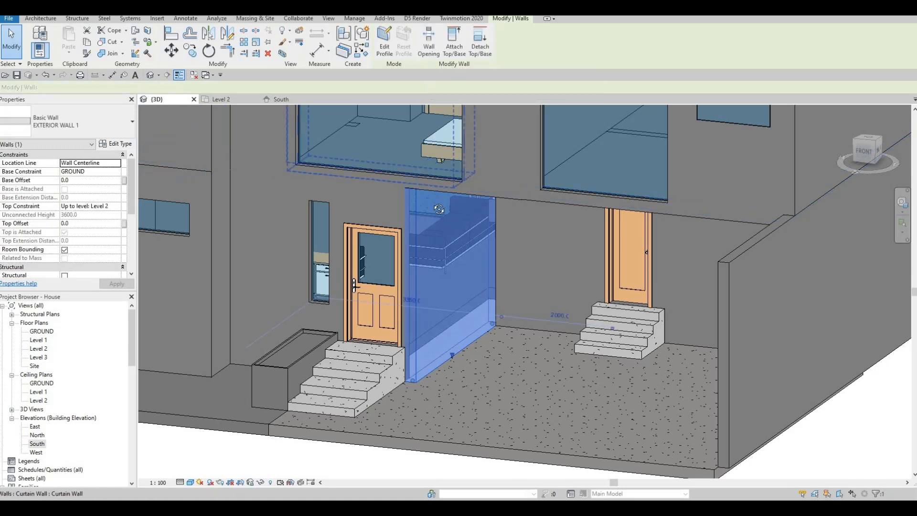
{"action": "key", "text": "Escape"}
Temporarily delete the Level 2 front wall above the recessed porch to inspect the interior wall behind it, and undo the deletion
{"action": "middle_click_drag", "start_coordinate": [432, 191], "coordinate": [520, 237], "text": "shift"}
{"action": "left_click", "coordinate": [550, 123]}
{"action": "left_click", "coordinate": [518, 267]}
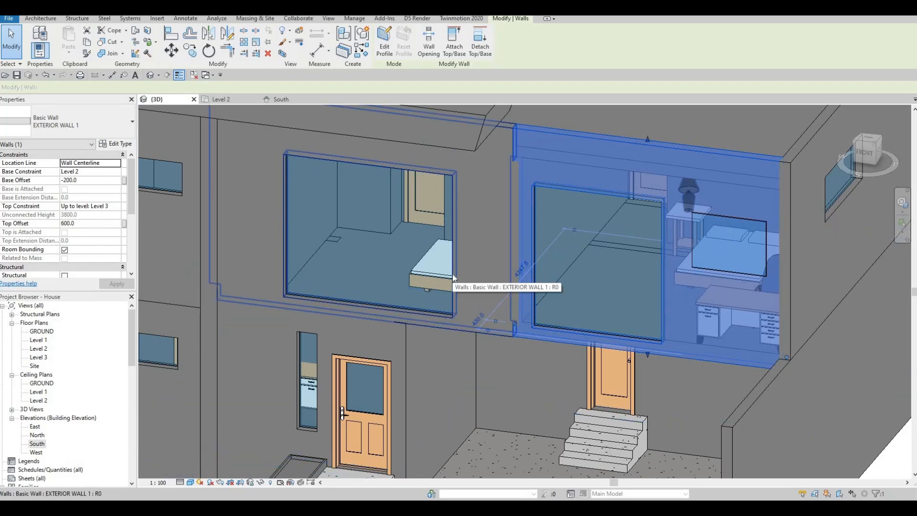
{"action": "key", "text": "Delete"}
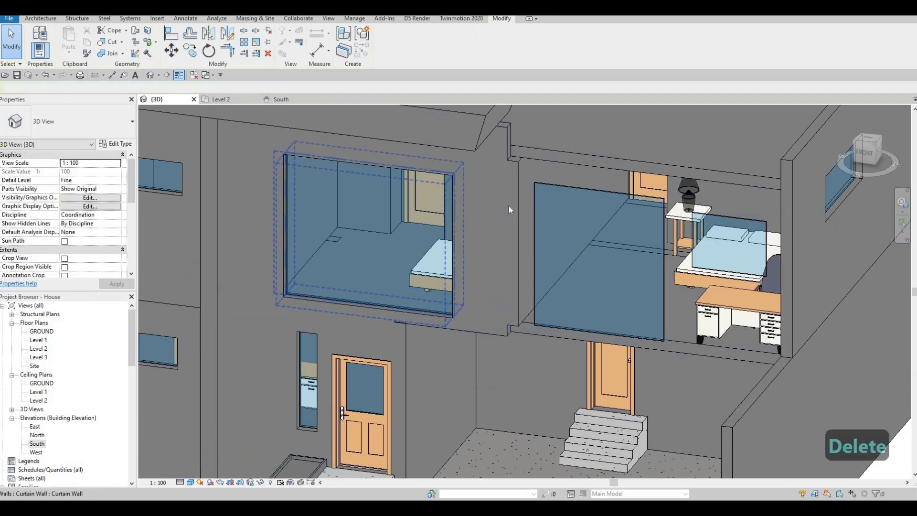
{"action": "left_click", "coordinate": [520, 200]}
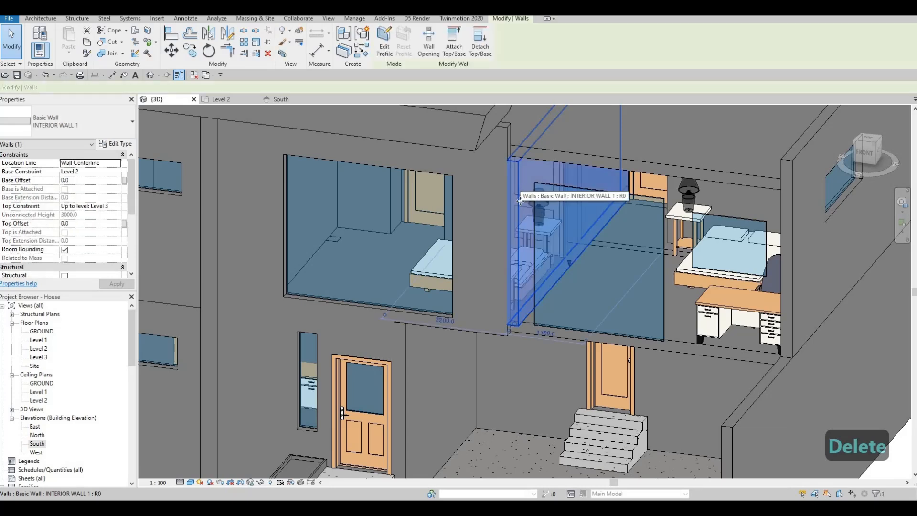
{"action": "key", "text": "ctrl+z"}
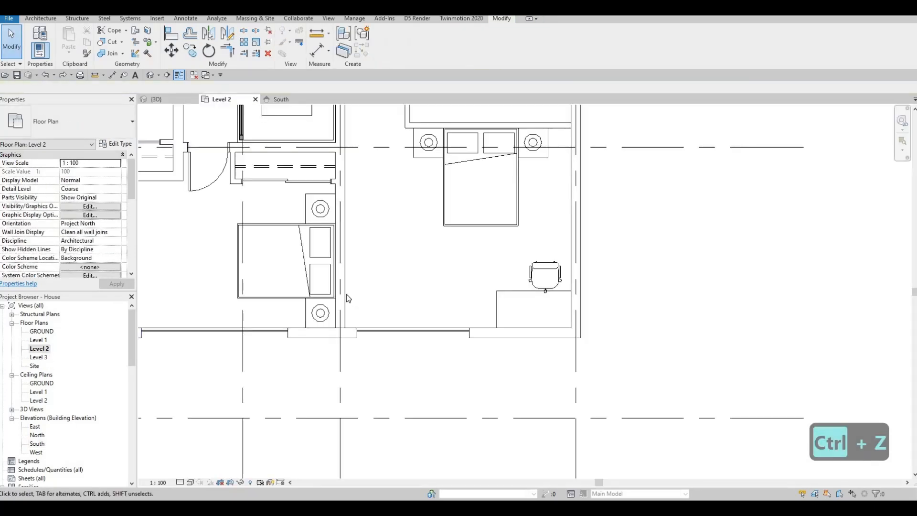
In the Level 2 plan, adjust the end of the interior wall between the two front bedrooms to the front wall's inner face at grid 3
{"action": "left_click", "coordinate": [340, 335]}
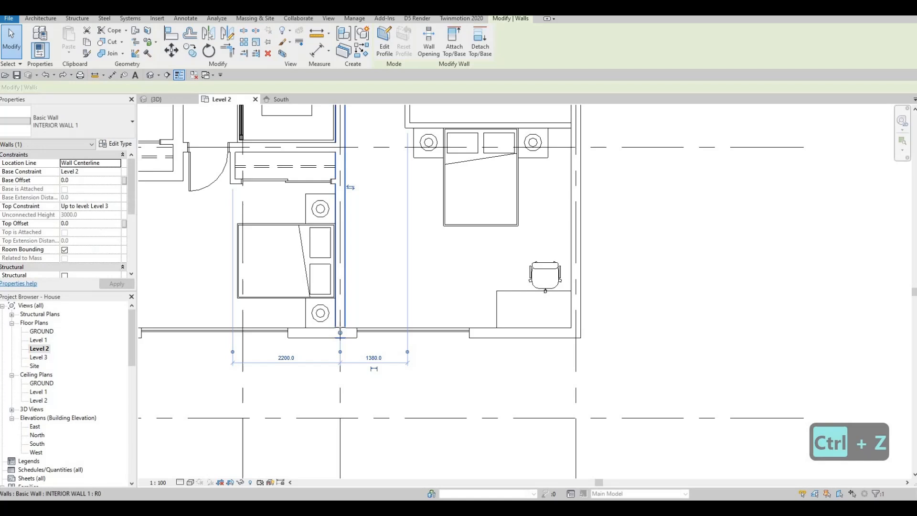
{"action": "left_click", "coordinate": [351, 359]}
{"action": "left_click", "coordinate": [345, 316]}
{"action": "key", "text": "Escape"}
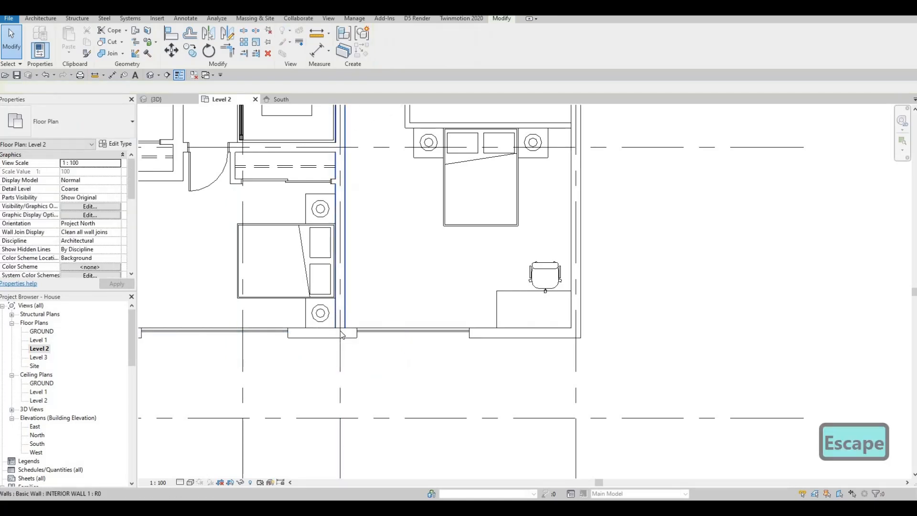
{"action": "left_click", "coordinate": [344, 318]}
{"action": "mouse_move", "coordinate": [340, 332]}
{"action": "left_mouse_down"}
{"action": "mouse_move", "coordinate": [341, 310]}
{"action": "mouse_move", "coordinate": [345, 326]}
{"action": "left_mouse_up"}
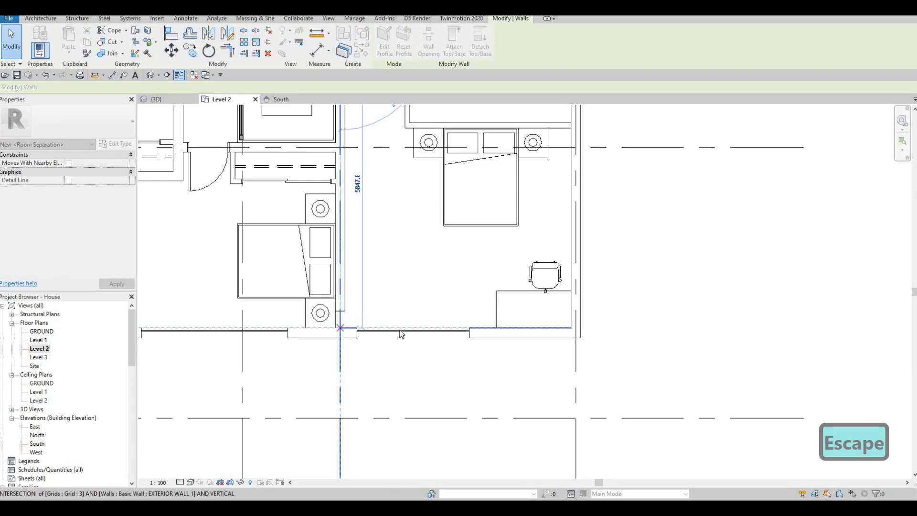
{"action": "key", "text": "Escape"}
Examine the Level 2 front walls and the whole front facade in the 3D view from several angles
{"action": "left_click", "coordinate": [190, 100]}
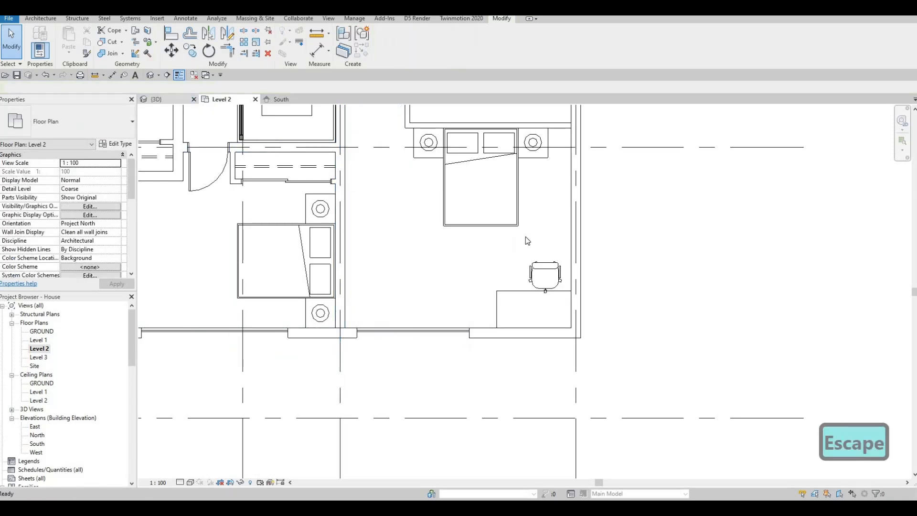
{"action": "left_click", "coordinate": [513, 252]}
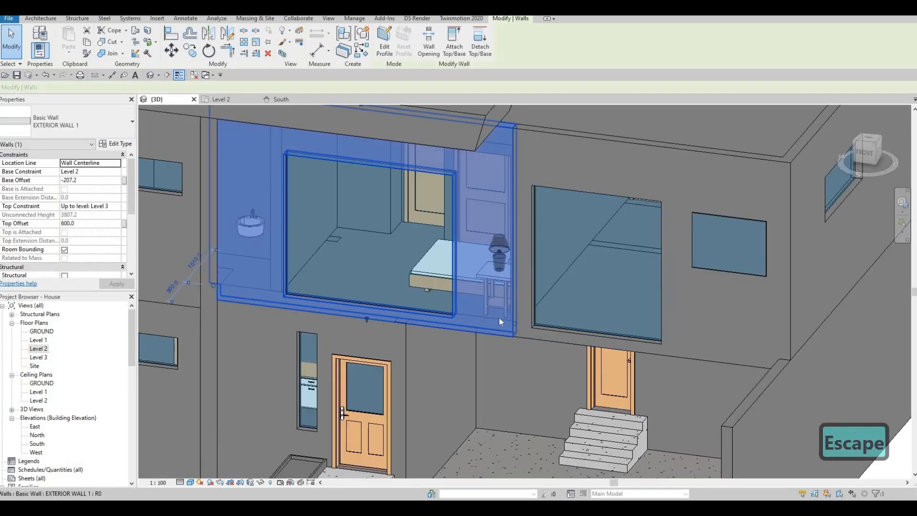
{"action": "key", "text": "Escape"}
{"action": "middle_click_drag", "start_coordinate": [498, 317], "coordinate": [648, 302], "text": "shift"}
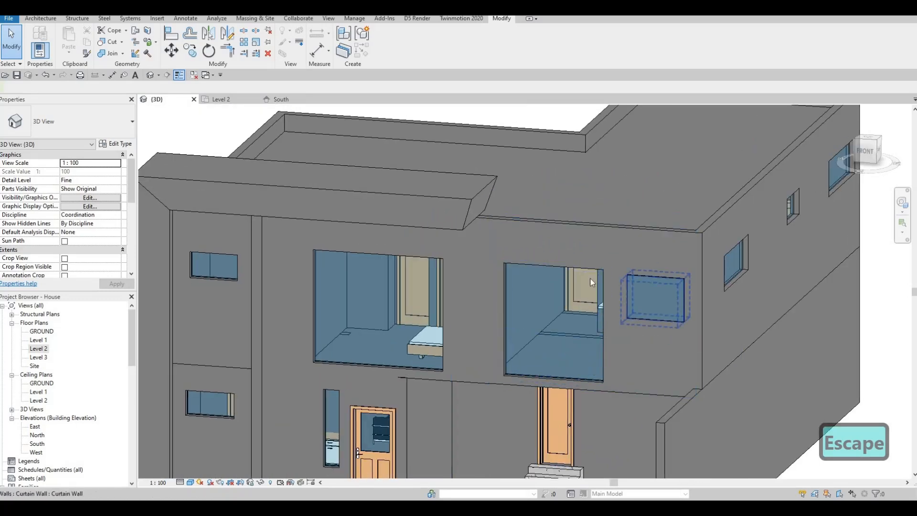
{"action": "middle_click_drag", "start_coordinate": [214, 267], "coordinate": [319, 228]}
{"action": "scroll", "coordinate": [319, 228], "scroll_direction": "down", "scroll_amount": 1}
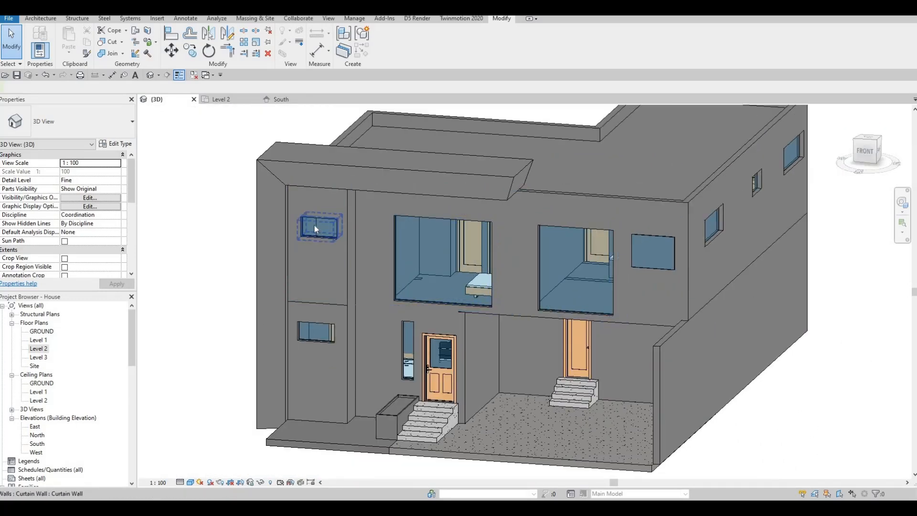
{"action": "middle_click_drag", "start_coordinate": [459, 315], "coordinate": [484, 314], "text": "shift"}
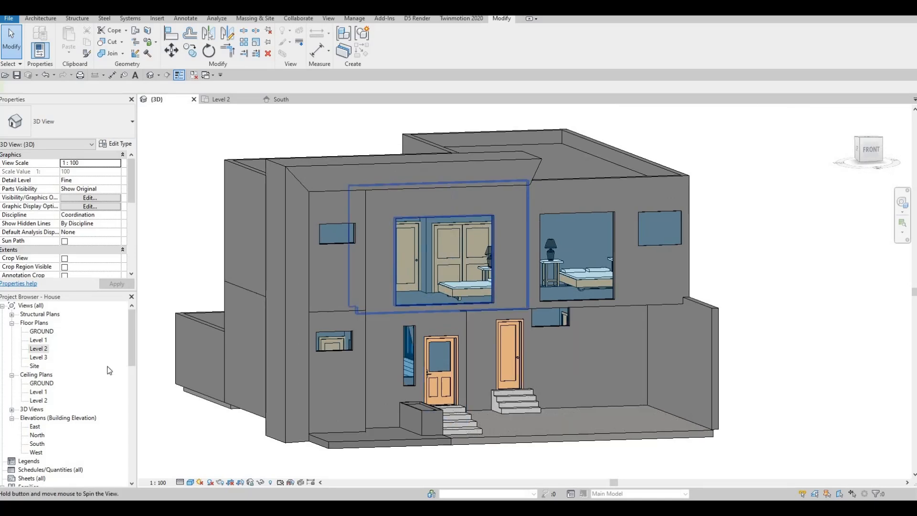
{"action": "key", "text": "Escape"}
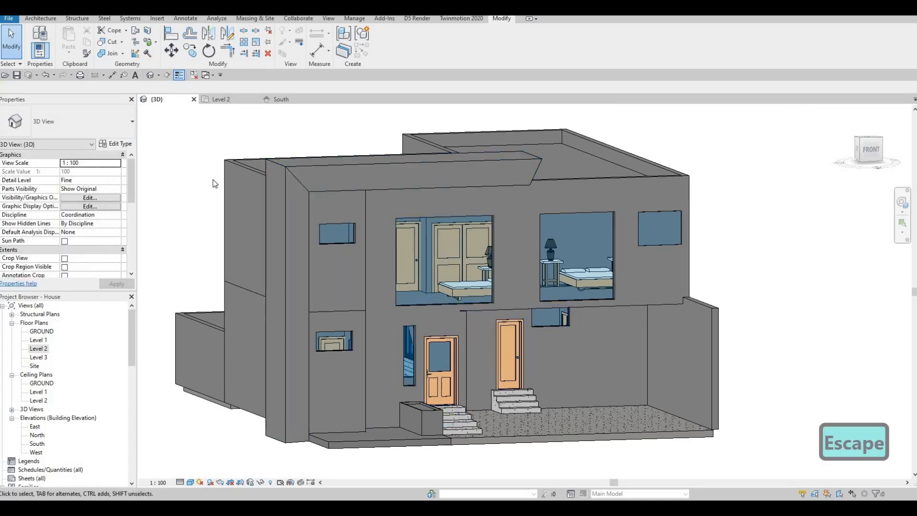
In the South elevation, edit the L-shaped frame in place and start an extrusion with the Level 2 front wall's face as work plane
{"action": "left_click", "coordinate": [280, 101]}
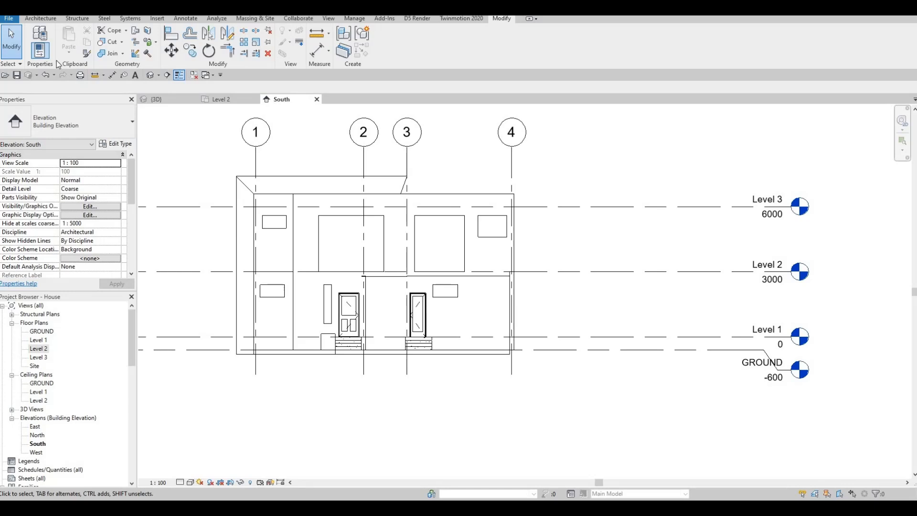
{"action": "left_click", "coordinate": [285, 182]}
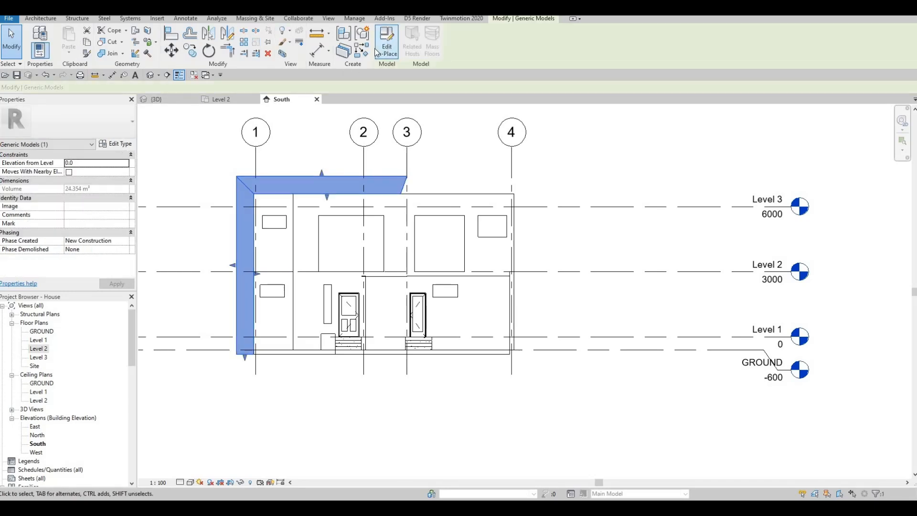
{"action": "left_click", "coordinate": [377, 51]}
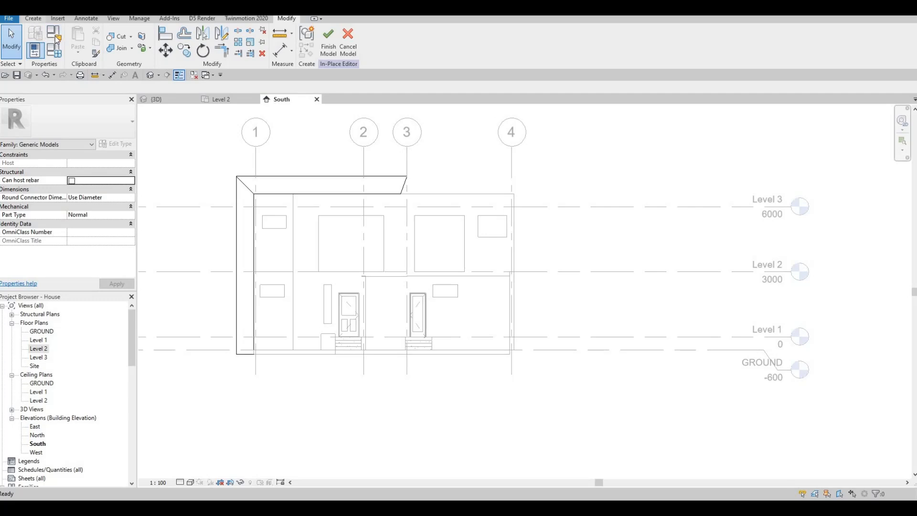
{"action": "left_click", "coordinate": [33, 18]}
{"action": "left_click", "coordinate": [79, 38]}
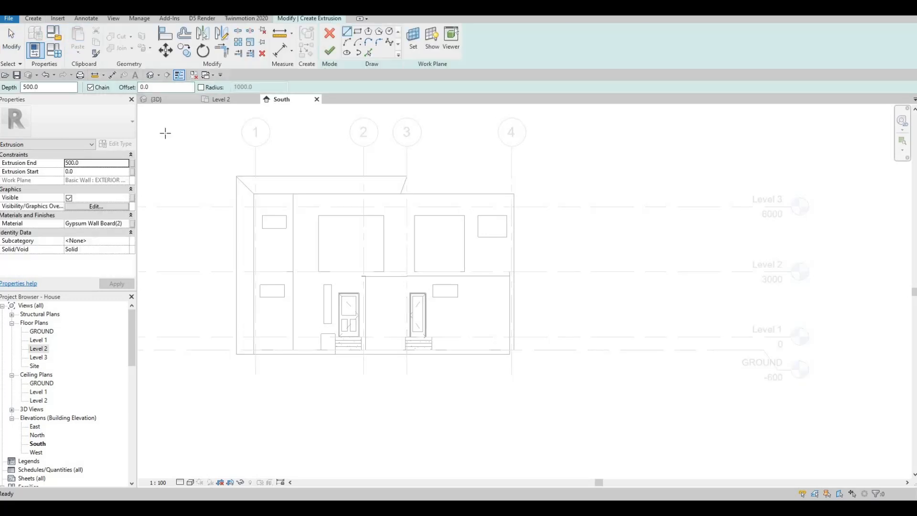
{"action": "left_click", "coordinate": [413, 40]}
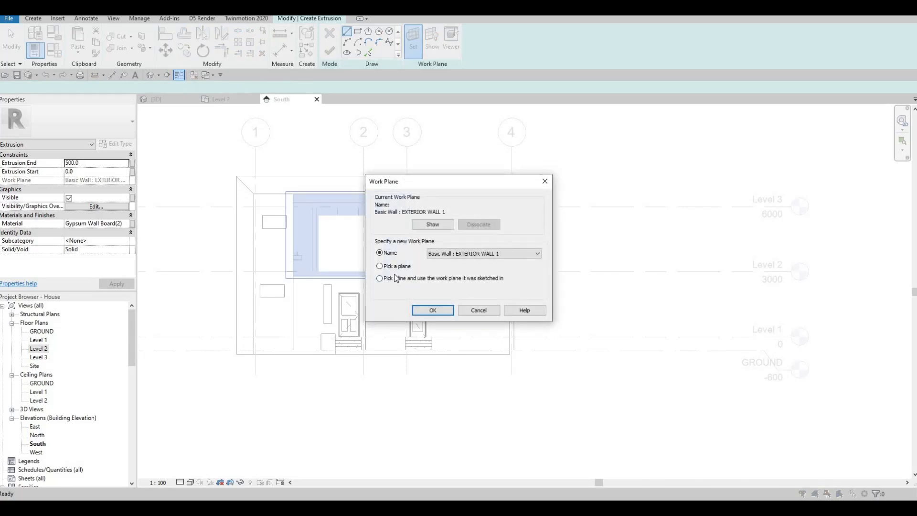
{"action": "left_click", "coordinate": [432, 310]}
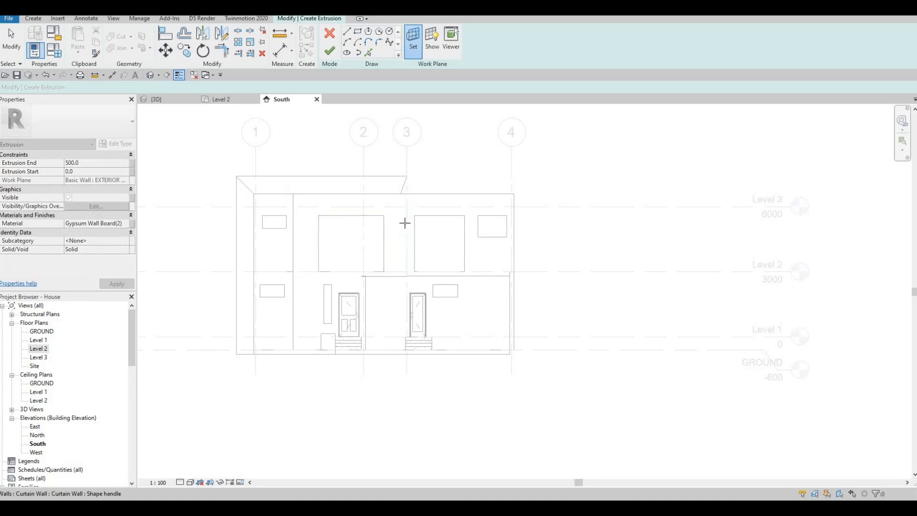
{"action": "left_click", "coordinate": [389, 246]}
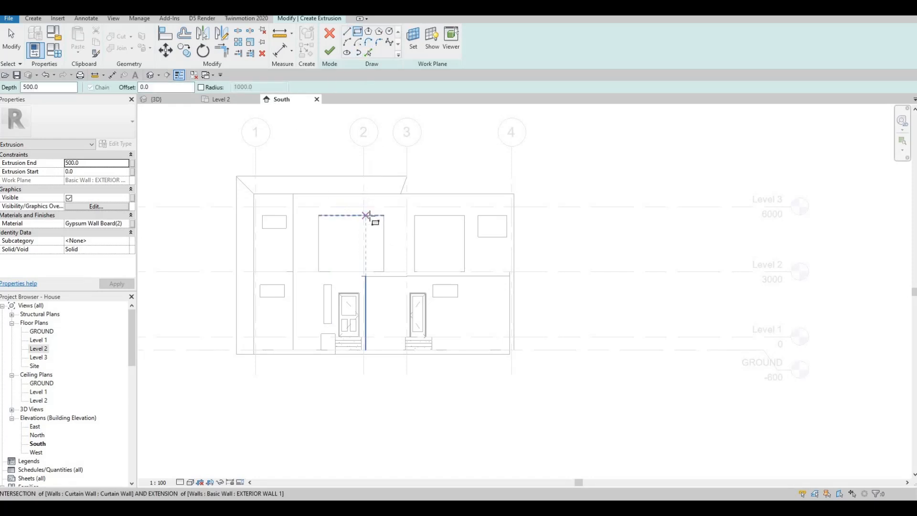
Sketch a rectangle about 5030 by 319 mm on the Level 3 line from grid 2, and a narrow vertical one beside the large window nearest grid 4
{"action": "scroll", "coordinate": [368, 201], "scroll_direction": "up", "scroll_amount": 1}
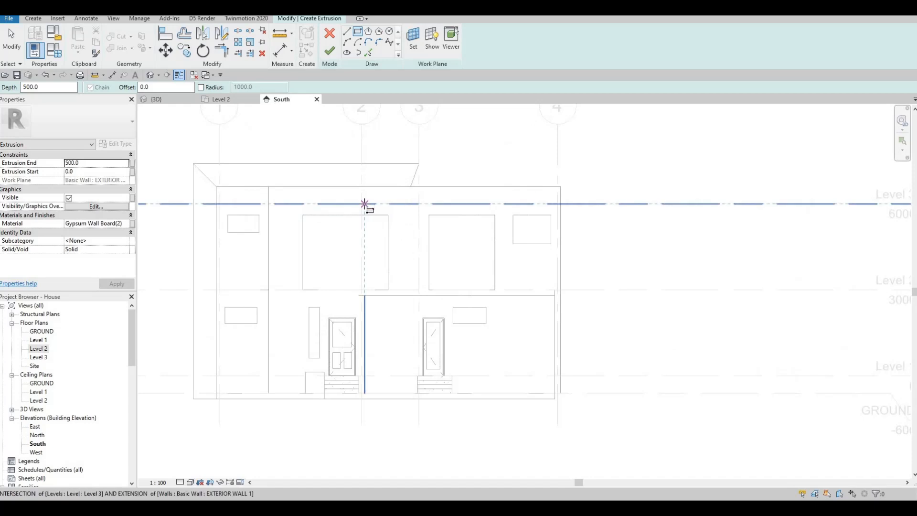
{"action": "left_click", "coordinate": [453, 194]}
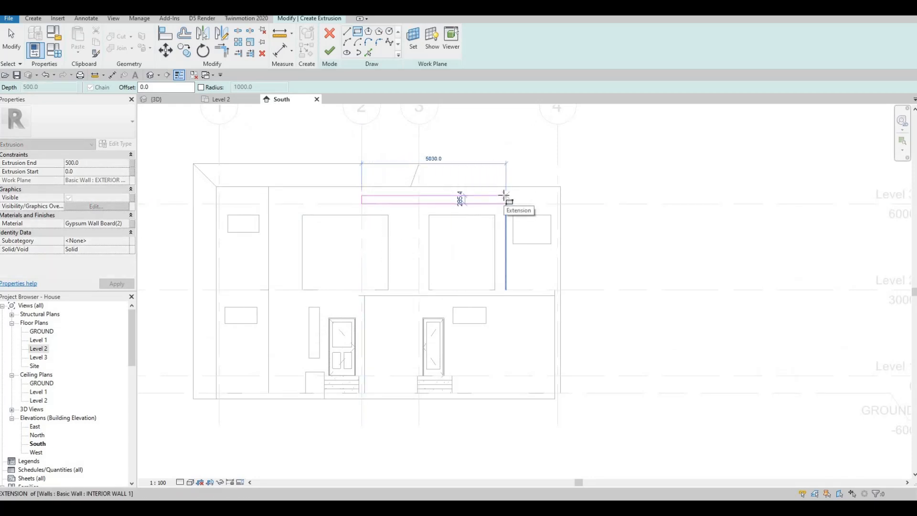
{"action": "left_click", "coordinate": [496, 219]}
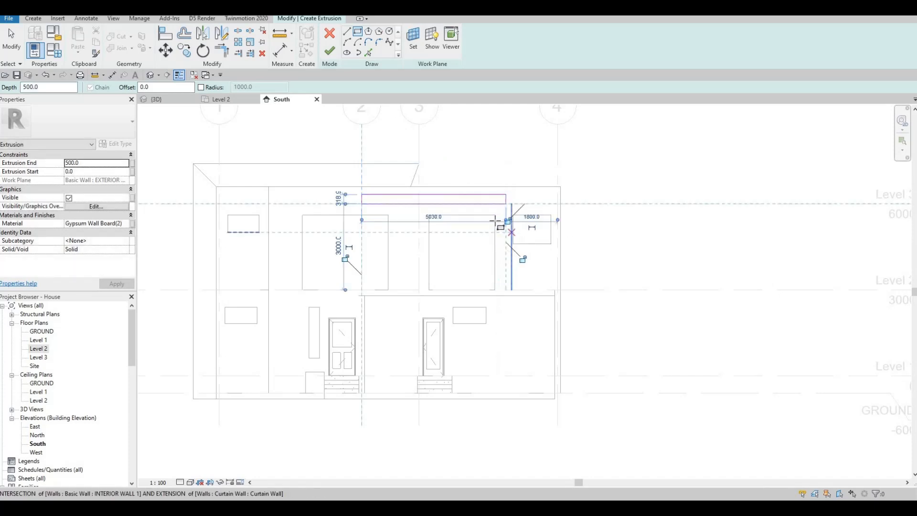
{"action": "left_click", "coordinate": [498, 247]}
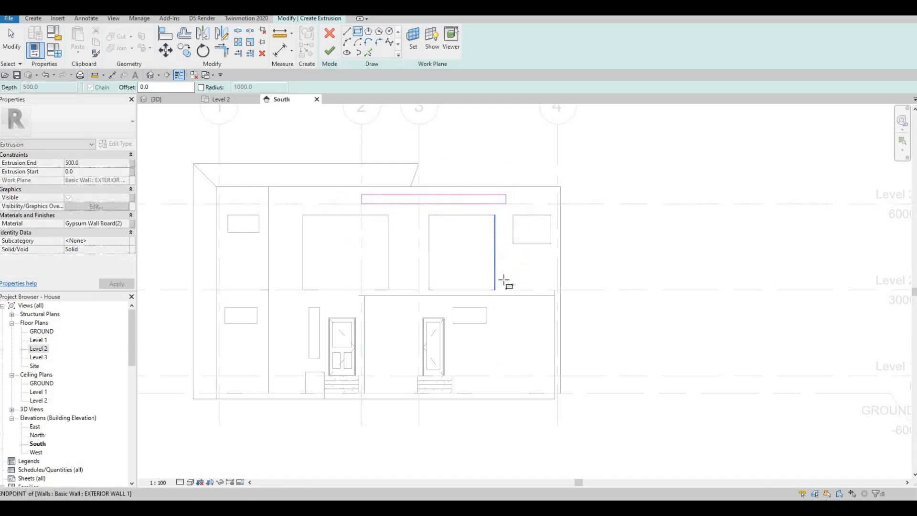
{"action": "left_click", "coordinate": [494, 216]}
{"action": "key", "text": "Escape"}
{"action": "key", "text": "Escape"}
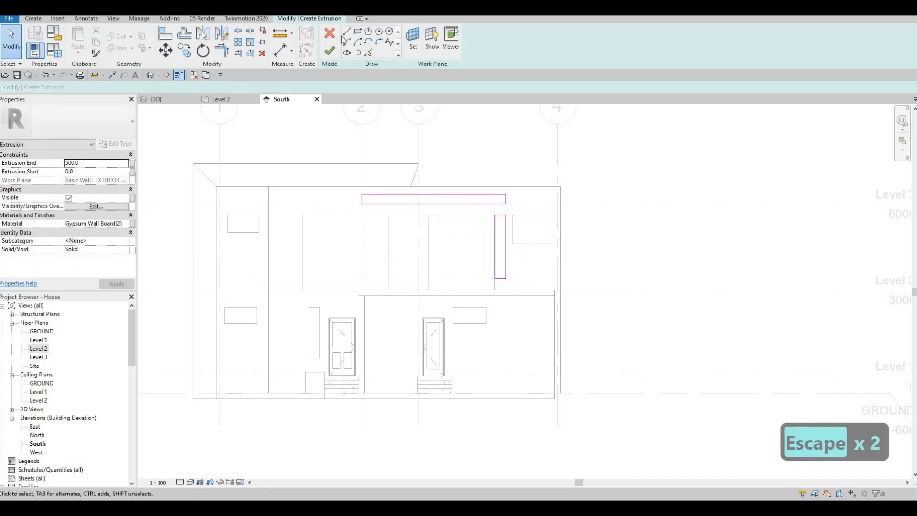
Sketch a horizontal rectangle about 6410 by 346 mm directly below the two large windows at Level 2
{"action": "left_click", "coordinate": [493, 290]}
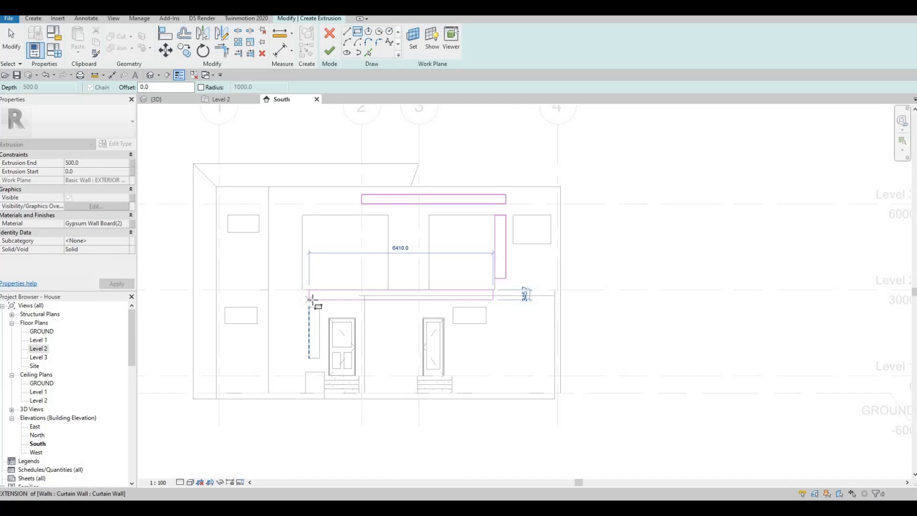
{"action": "left_click", "coordinate": [369, 307]}
{"action": "key", "text": "Escape"}
{"action": "key", "text": "Escape"}
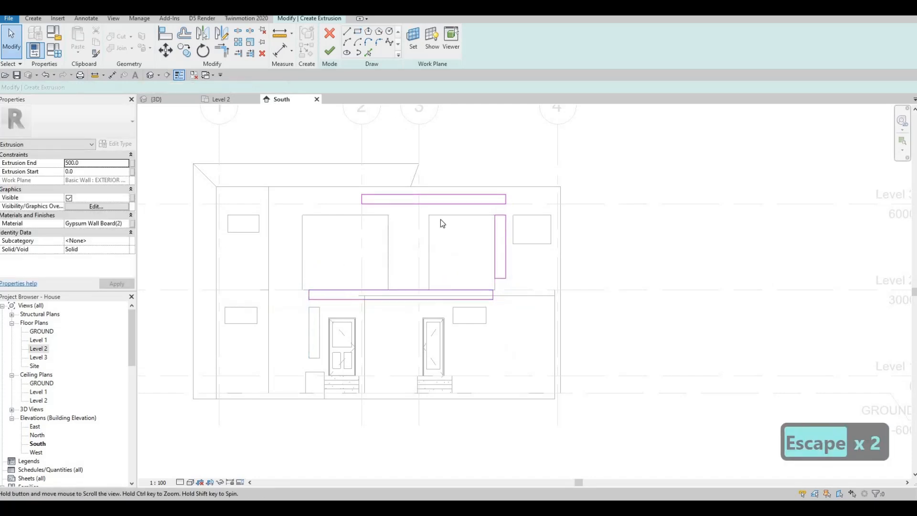
Set the height of the horizontal rectangle above the large windows to 300 mm
{"action": "left_click", "coordinate": [438, 205]}
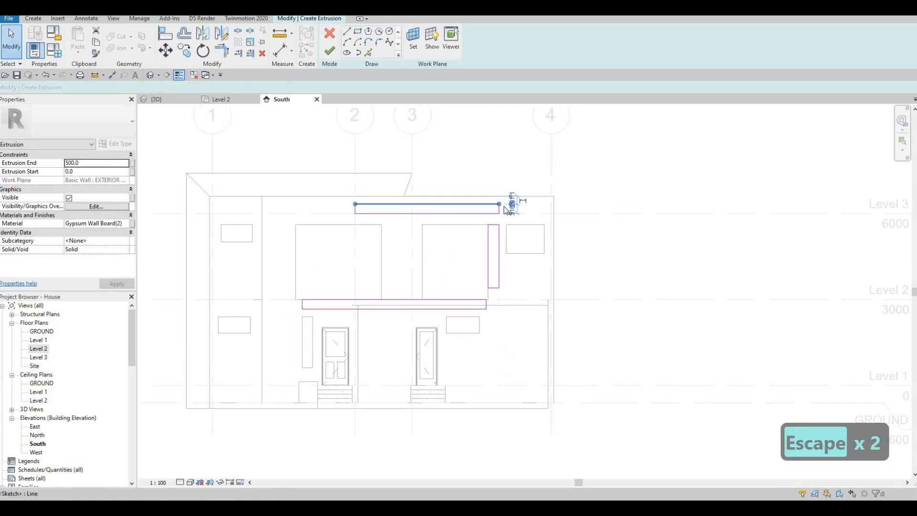
{"action": "scroll", "coordinate": [518, 213], "scroll_direction": "up", "scroll_amount": 3}
{"action": "left_click", "coordinate": [517, 207]}
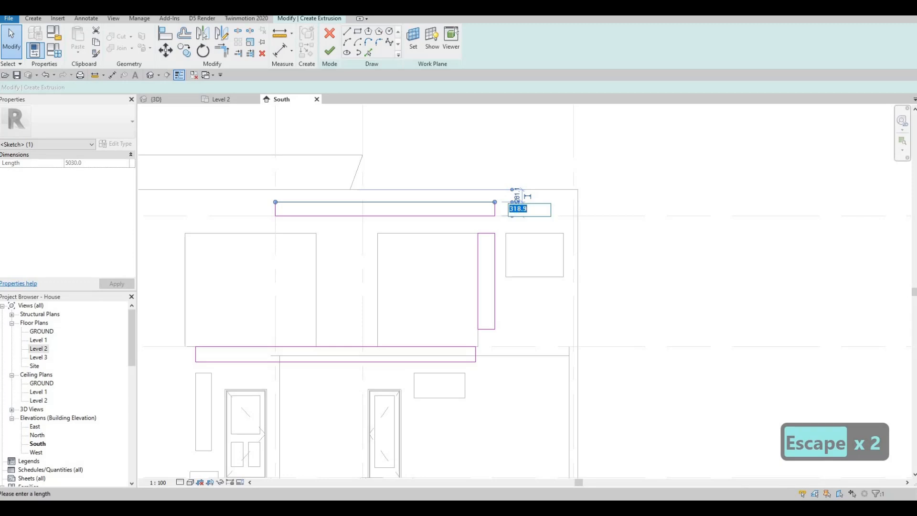
{"action": "type", "text": "300"}
{"action": "key", "text": "Return"}
{"action": "key", "text": "Escape"}
{"action": "key", "text": "Escape"}
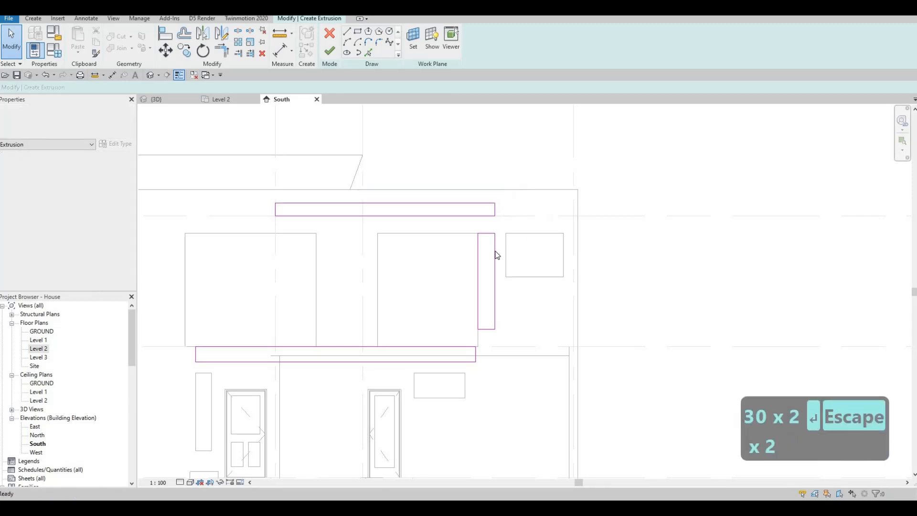
{"action": "left_click", "coordinate": [493, 291]}
{"action": "key", "text": "Escape"}
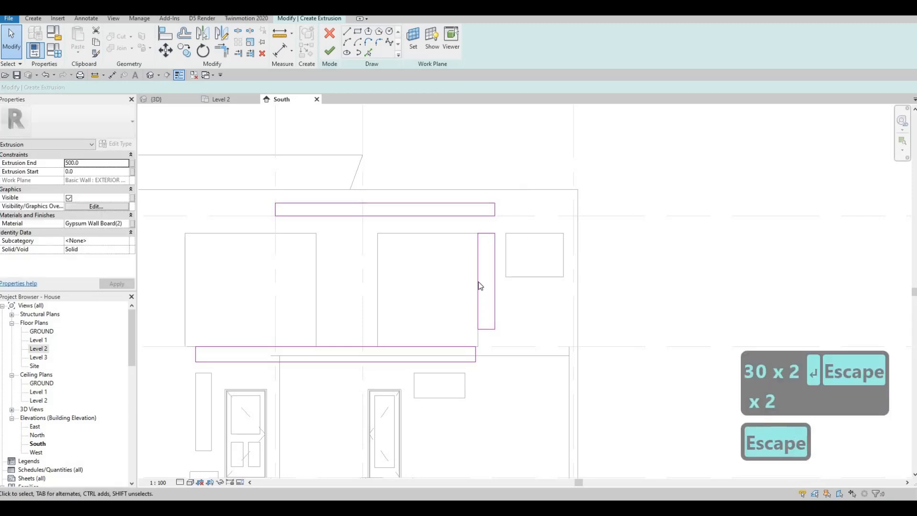
Set the width of the narrow vertical rectangle beside the large window to 300 mm
{"action": "left_click", "coordinate": [480, 328]}
{"action": "left_click", "coordinate": [484, 342]}
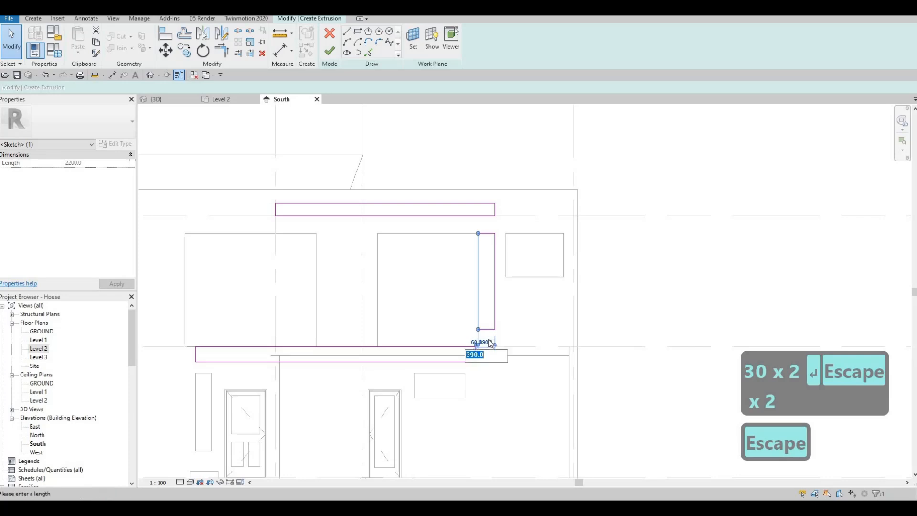
{"action": "type", "text": "300"}
{"action": "key", "text": "Return"}
{"action": "key", "text": "Escape"}
{"action": "key", "text": "Escape"}
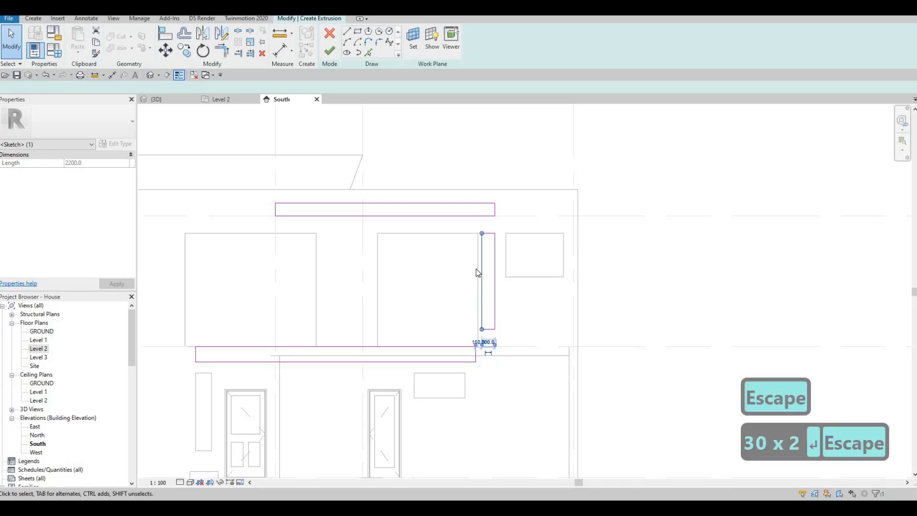
{"action": "key", "text": "Escape"}
{"action": "key", "text": "Escape"}
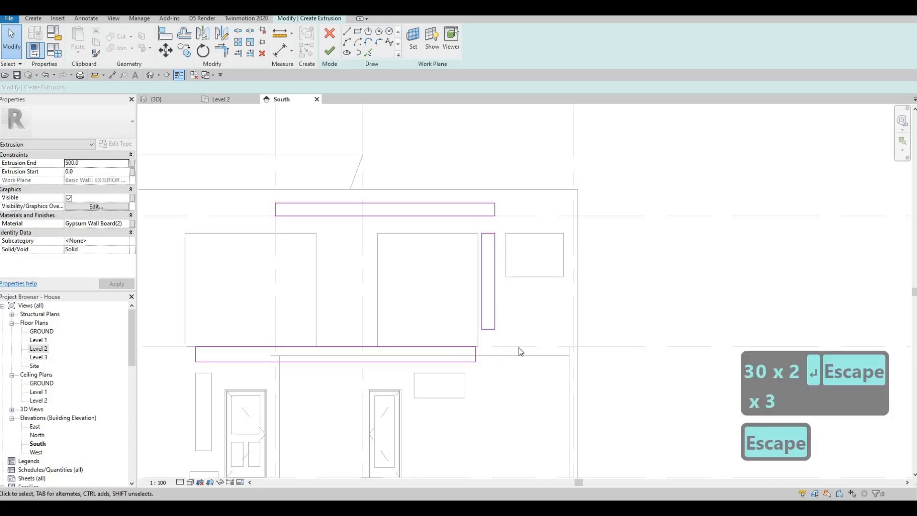
Select the whole narrow vertical rectangle and nudge it slightly away from the large window, toward the small window
{"action": "left_click_drag", "start_coordinate": [474, 225], "coordinate": [520, 348]}
{"action": "key", "text": "m"}
{"action": "key", "text": "v"}
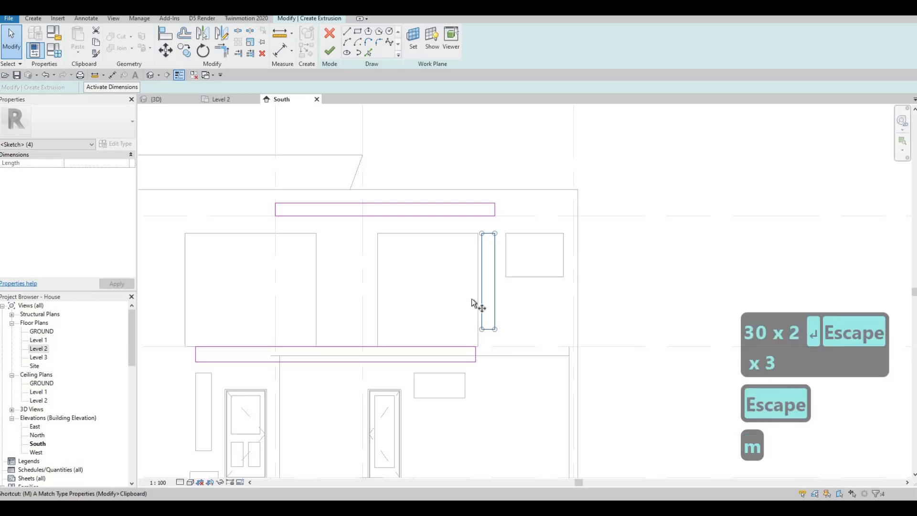
{"action": "scroll", "coordinate": [489, 293], "scroll_direction": "up", "scroll_amount": 2}
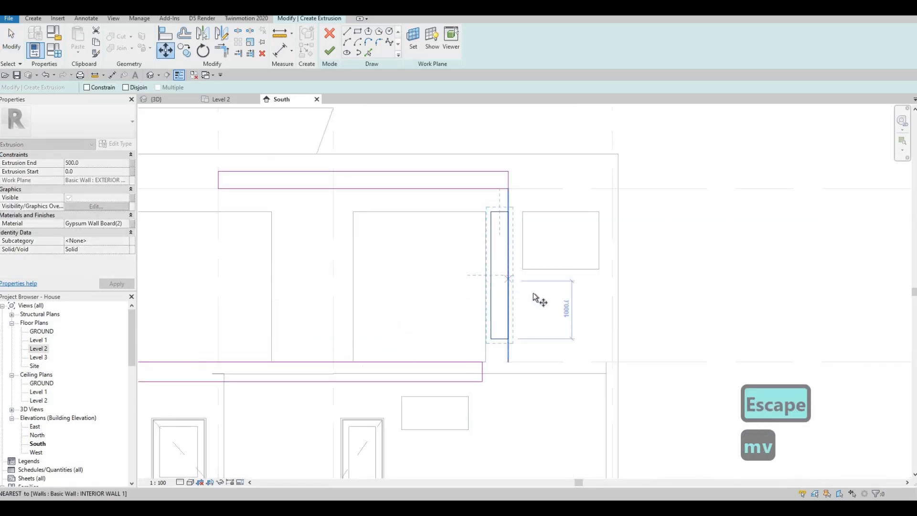
{"action": "key", "text": "Right"}
{"action": "key", "text": "Right"}
{"action": "key", "text": "Right"}
{"action": "key", "text": "Escape"}
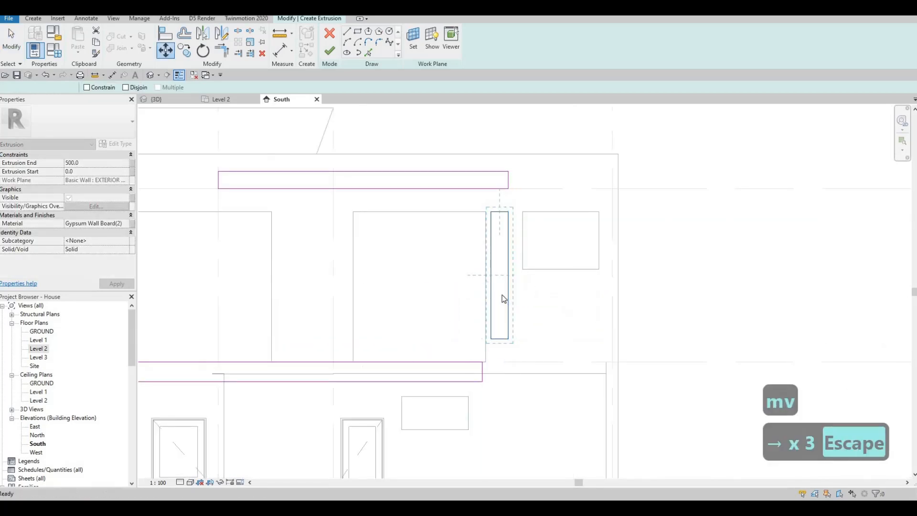
{"action": "key", "text": "Right"}
{"action": "key", "text": "Right"}
{"action": "key", "text": "Right"}
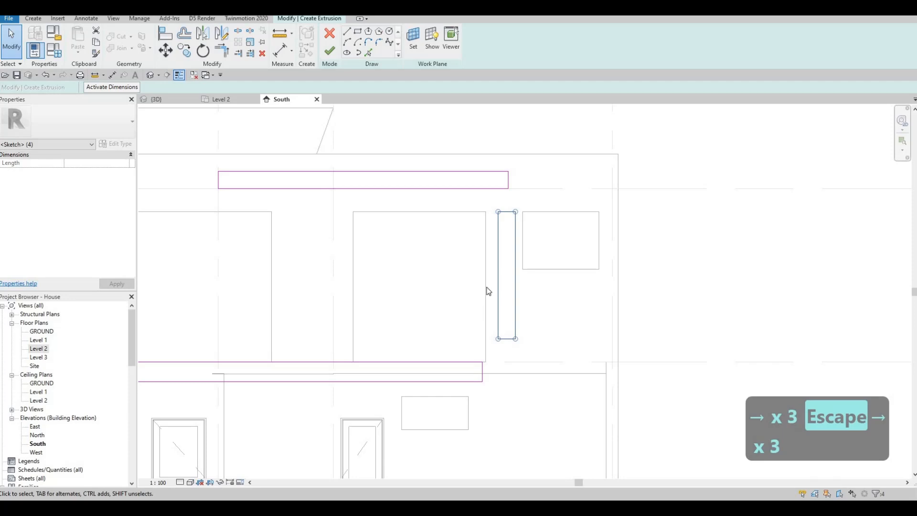
{"action": "scroll", "coordinate": [489, 306], "scroll_direction": "down", "scroll_amount": 1}
{"action": "key", "text": "Escape"}
{"action": "key", "text": "Escape"}
{"action": "middle_click_drag", "start_coordinate": [480, 311], "coordinate": [509, 285]}
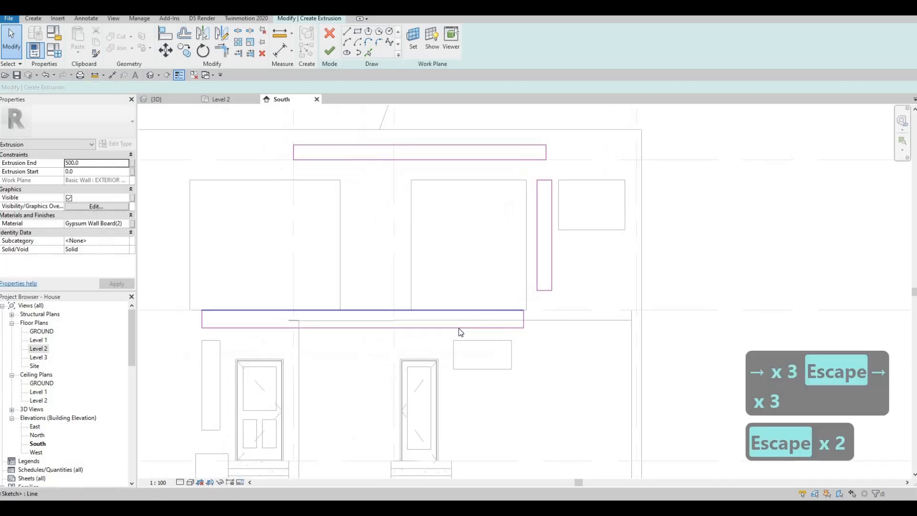
Try to set the height of the horizontal rectangle below the large windows to 200 mm by its lower edge
{"action": "middle_click_drag", "start_coordinate": [284, 322], "coordinate": [345, 333]}
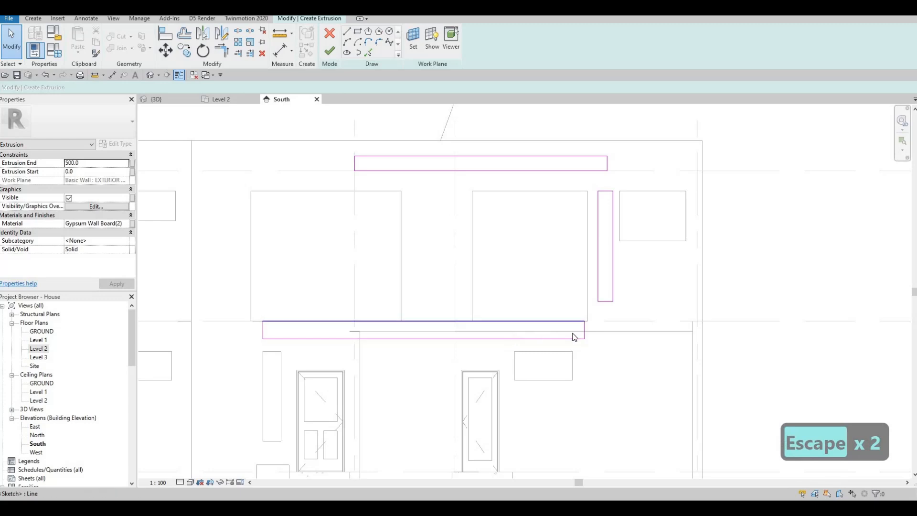
{"action": "key", "text": "Escape"}
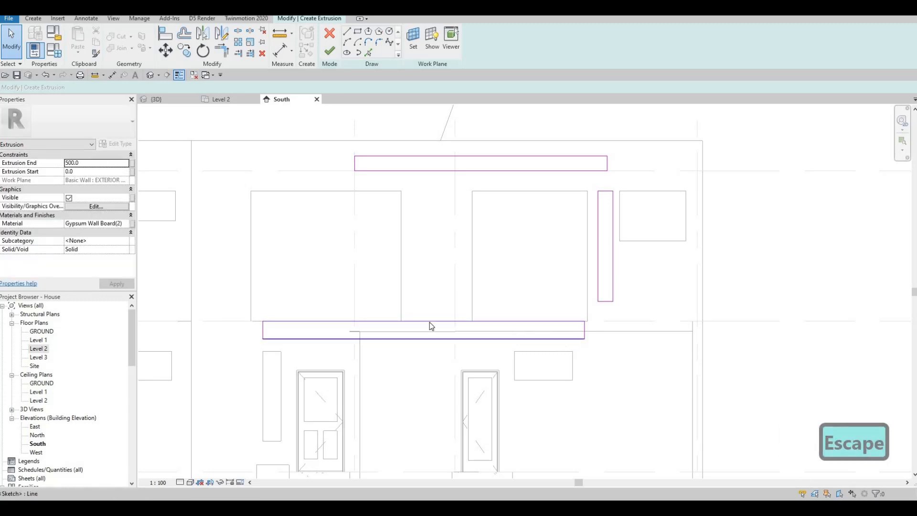
{"action": "left_click", "coordinate": [431, 327]}
{"action": "left_click", "coordinate": [239, 318]}
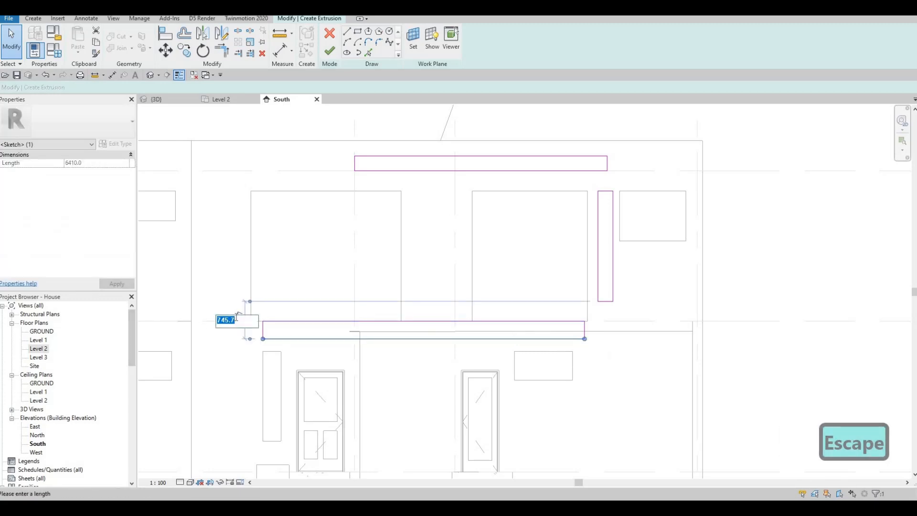
{"action": "type", "text": "200"}
{"action": "key", "text": "Return"}
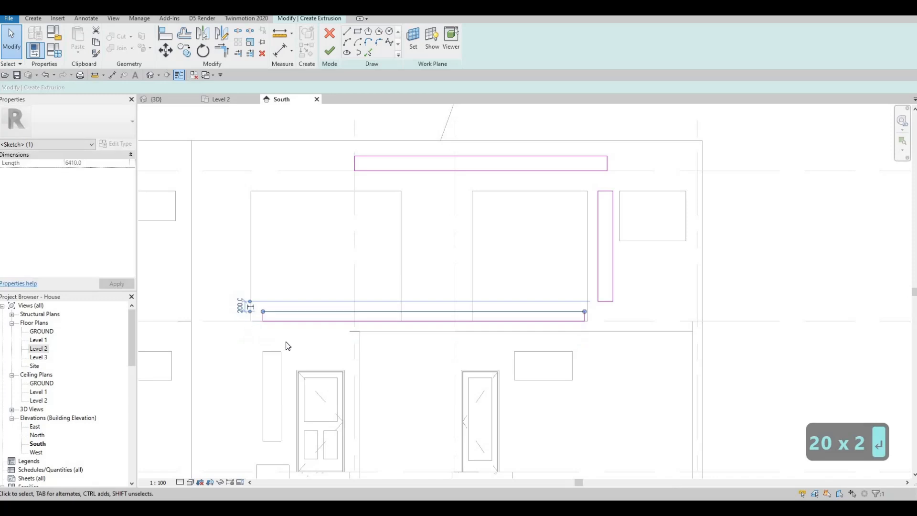
{"action": "key", "text": "Escape"}
{"action": "key", "text": "Escape"}
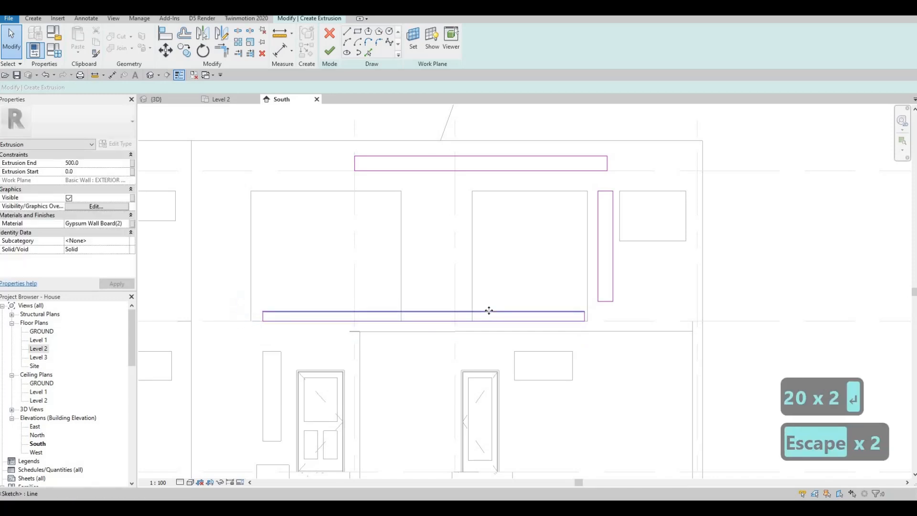
Bring that edge back below Level 2, measure it from the rectangle's upper edge and set the height to 200 mm
{"action": "mouse_move", "coordinate": [489, 311]}
{"action": "left_mouse_down"}
{"action": "mouse_move", "coordinate": [489, 331]}
{"action": "mouse_move", "coordinate": [288, 331]}
{"action": "left_mouse_up"}
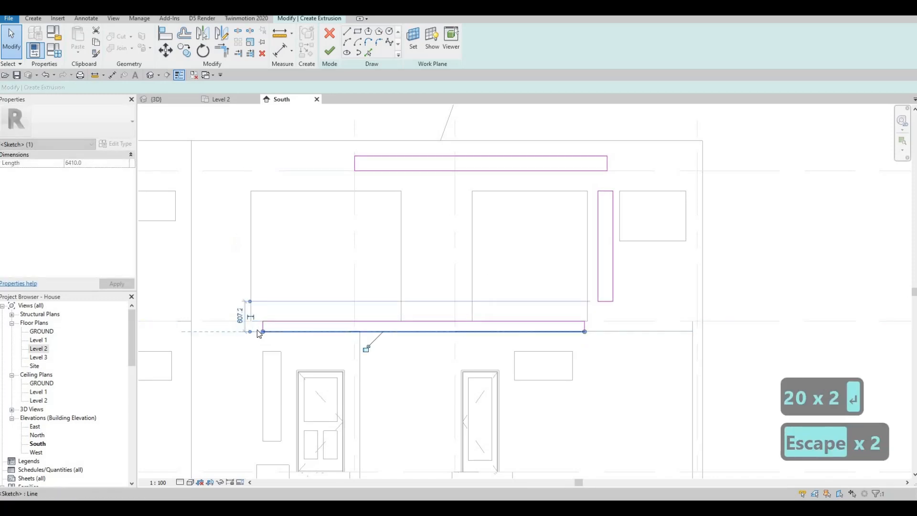
{"action": "key", "text": "Escape"}
{"action": "key", "text": "Escape"}
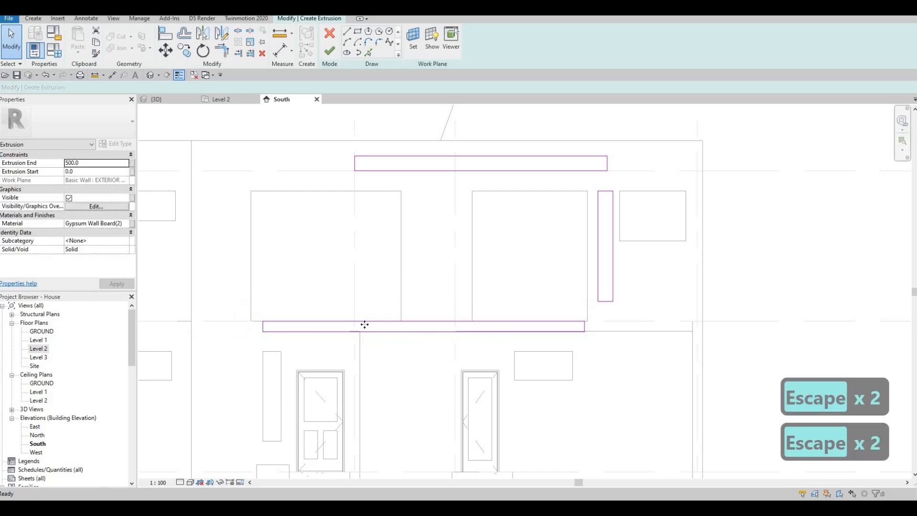
{"action": "left_click", "coordinate": [365, 331]}
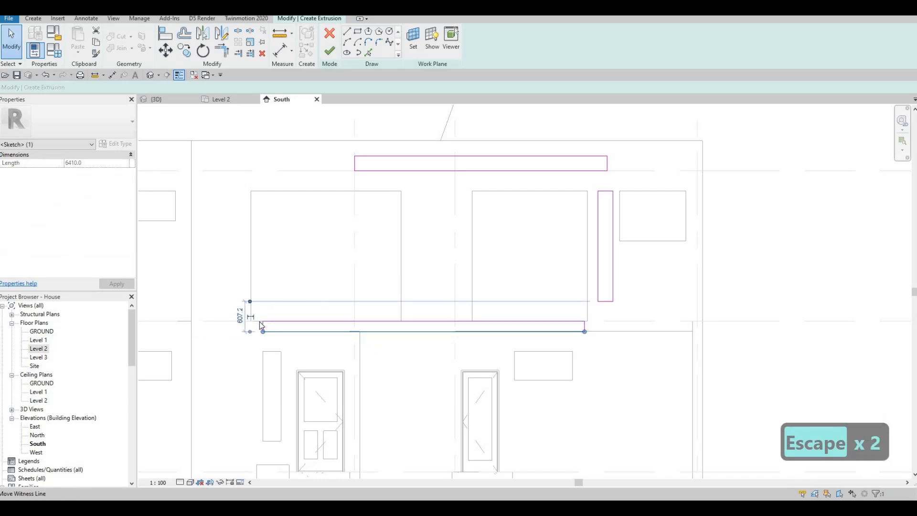
{"action": "left_click_drag", "start_coordinate": [259, 322], "coordinate": [244, 321]}
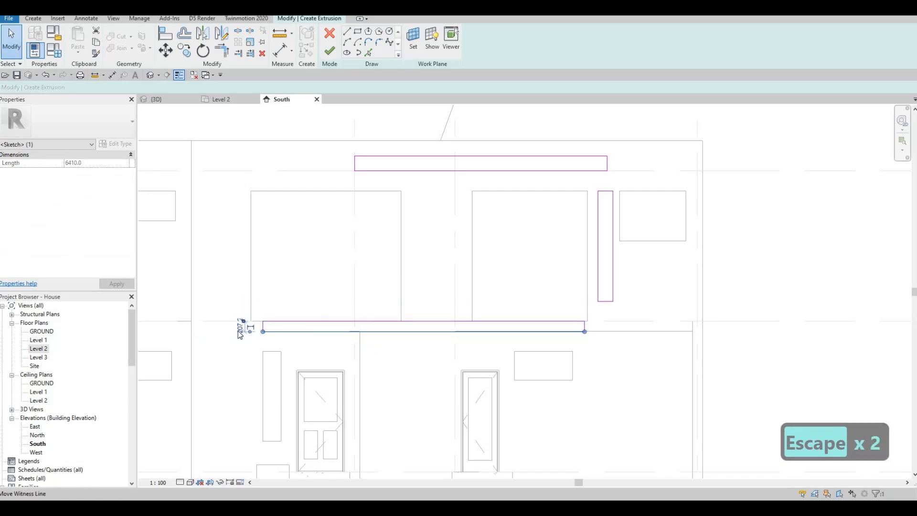
{"action": "scroll", "coordinate": [241, 334], "scroll_direction": "up", "scroll_amount": 2}
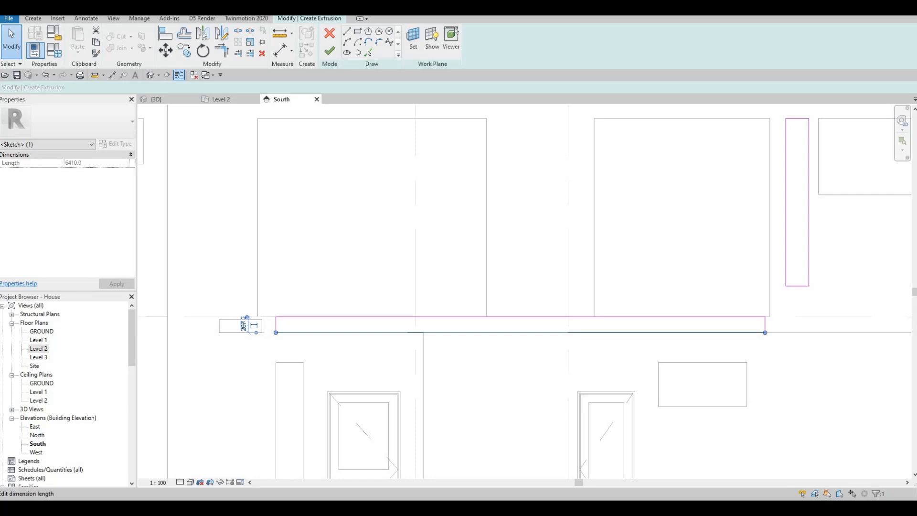
{"action": "type", "text": "200"}
{"action": "key", "text": "Return"}
{"action": "key", "text": "Escape"}
{"action": "key", "text": "Escape"}
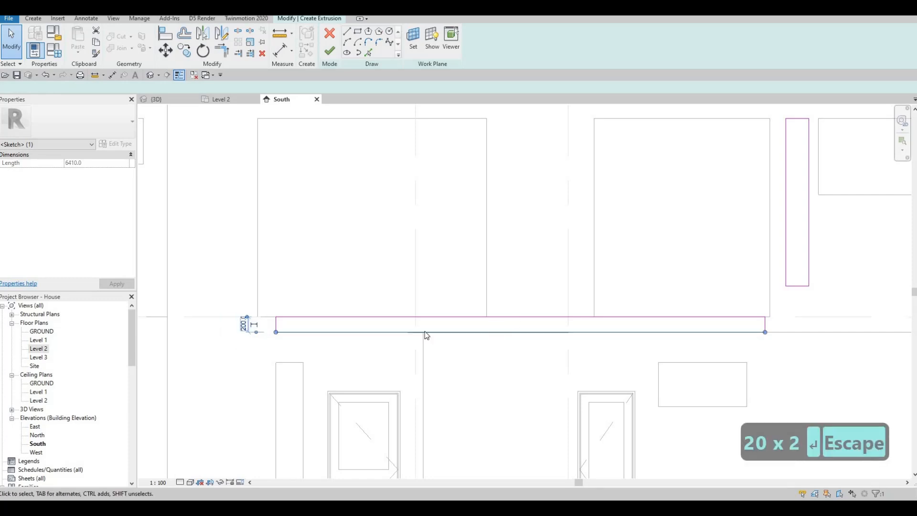
{"action": "scroll", "coordinate": [487, 359], "scroll_direction": "down", "scroll_amount": 3}
{"action": "key", "text": "Escape"}
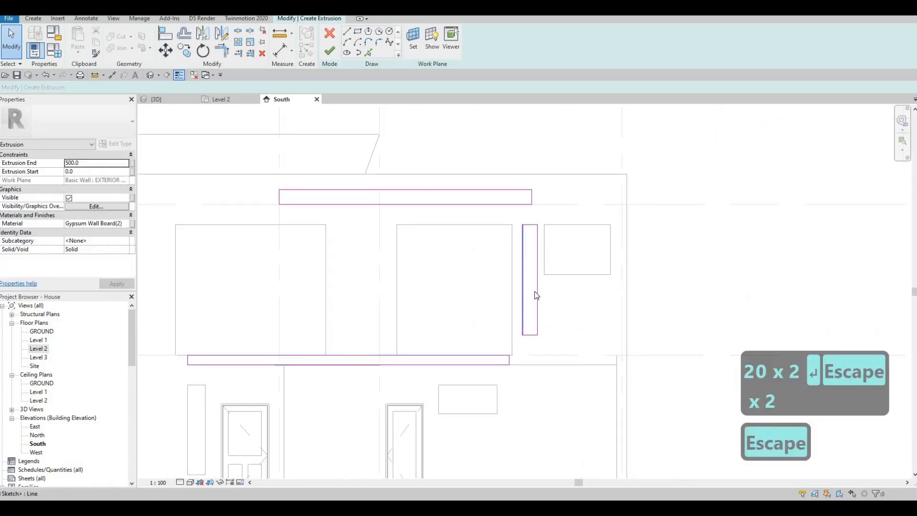
Set the vertical rectangle's width to 200 mm, measured from its edge nearest the large window
{"action": "left_click", "coordinate": [537, 293]}
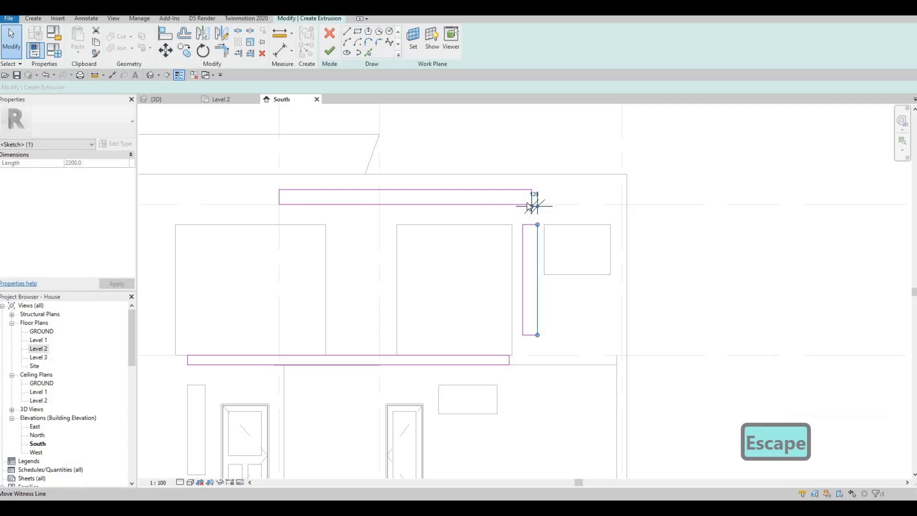
{"action": "key", "text": "ctrl+z"}
{"action": "scroll", "coordinate": [541, 258], "scroll_direction": "up", "scroll_amount": 2}
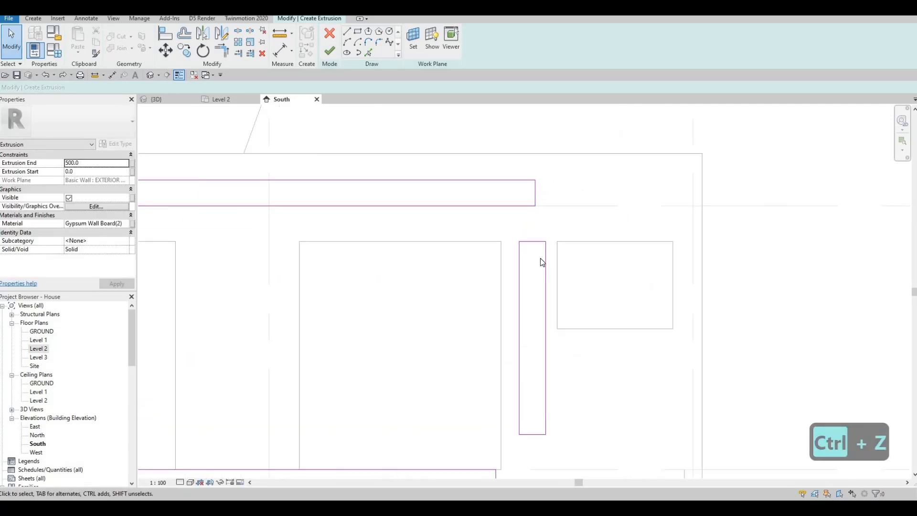
{"action": "left_click", "coordinate": [535, 225]}
{"action": "scroll", "coordinate": [531, 225], "scroll_direction": "up", "scroll_amount": 2}
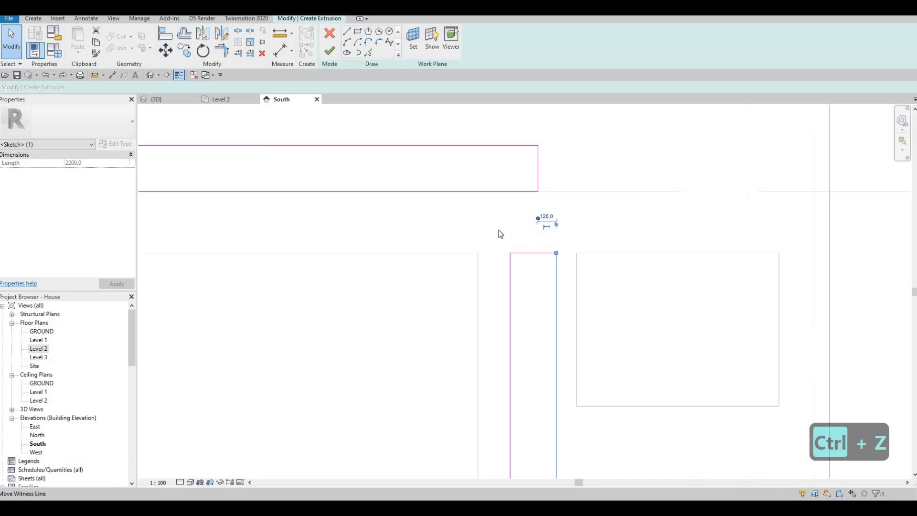
{"action": "left_click_drag", "start_coordinate": [515, 259], "coordinate": [513, 254]}
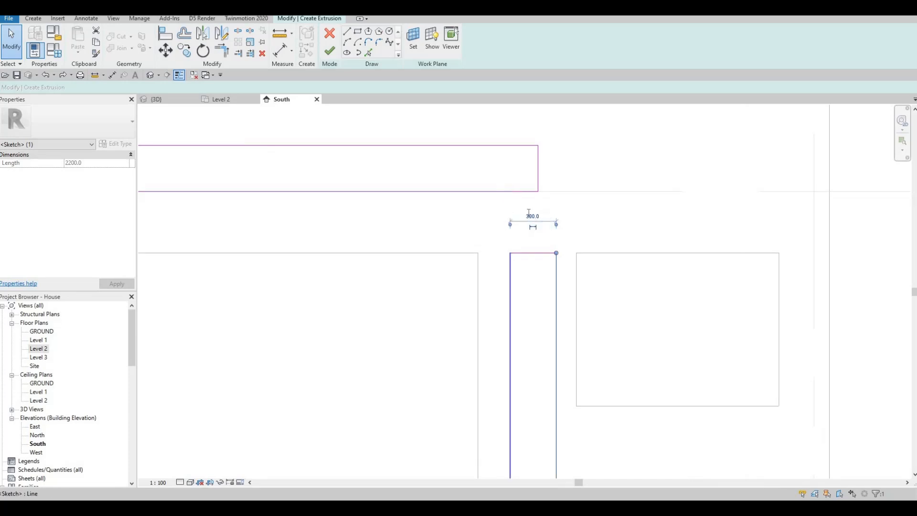
{"action": "left_click", "coordinate": [529, 216]}
{"action": "type", "text": "200"}
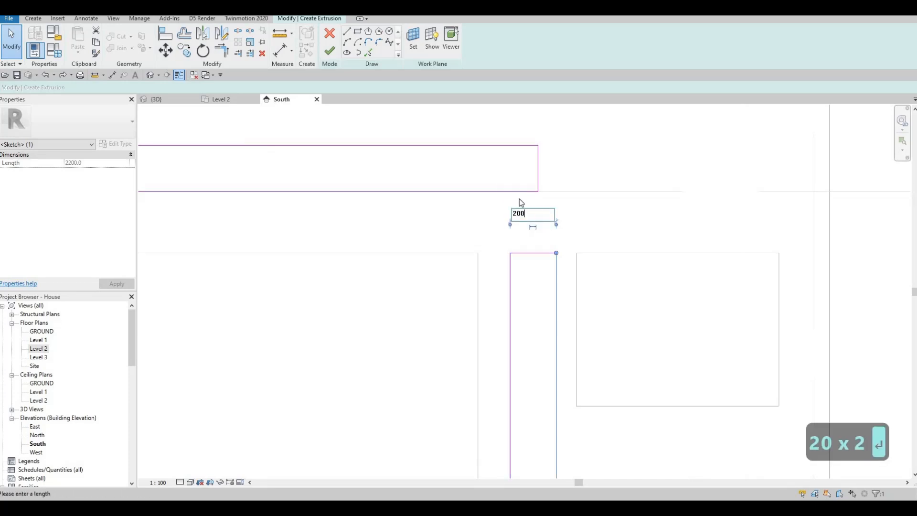
{"action": "key", "text": "Return"}
{"action": "key", "text": "Escape"}
{"action": "key", "text": "Escape"}
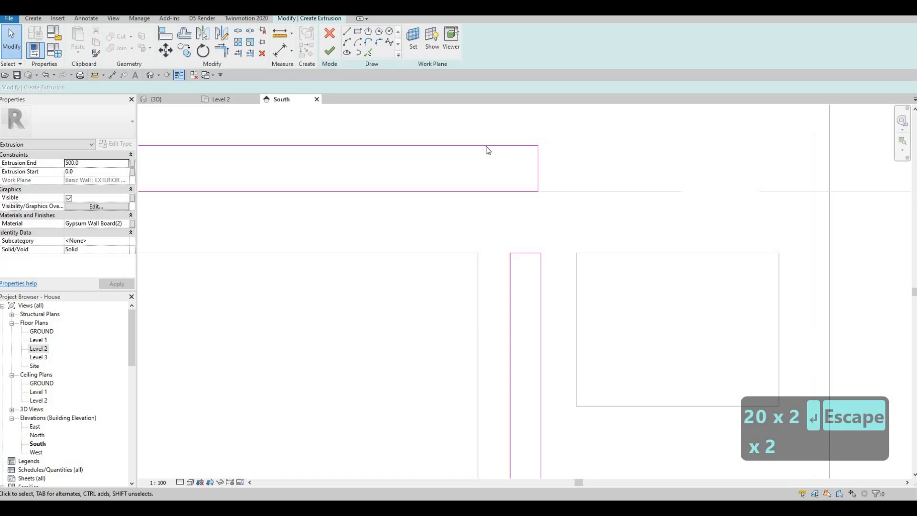
Set the height of the horizontal rectangle above the large windows to 200 mm
{"action": "left_click", "coordinate": [530, 146]}
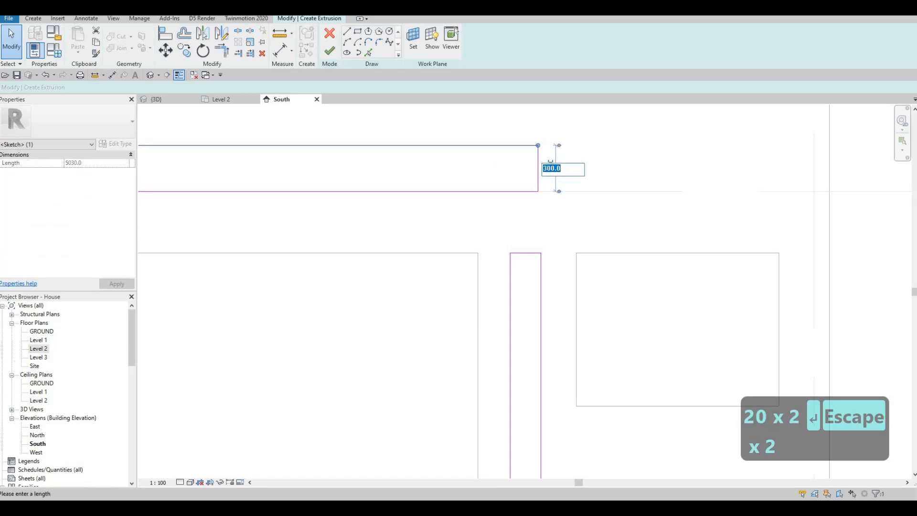
{"action": "type", "text": "200"}
{"action": "key", "text": "Return"}
{"action": "key", "text": "Escape"}
{"action": "key", "text": "Escape"}
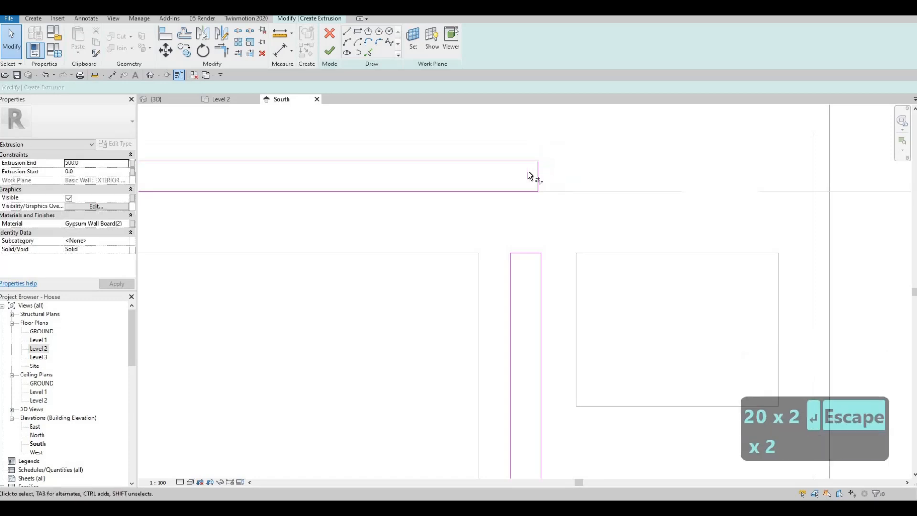
Trim the inner and outer lines of the upper horizontal and the vertical rectangle into a corner
{"action": "key", "text": "r"}
{"action": "left_click", "coordinate": [493, 196]}
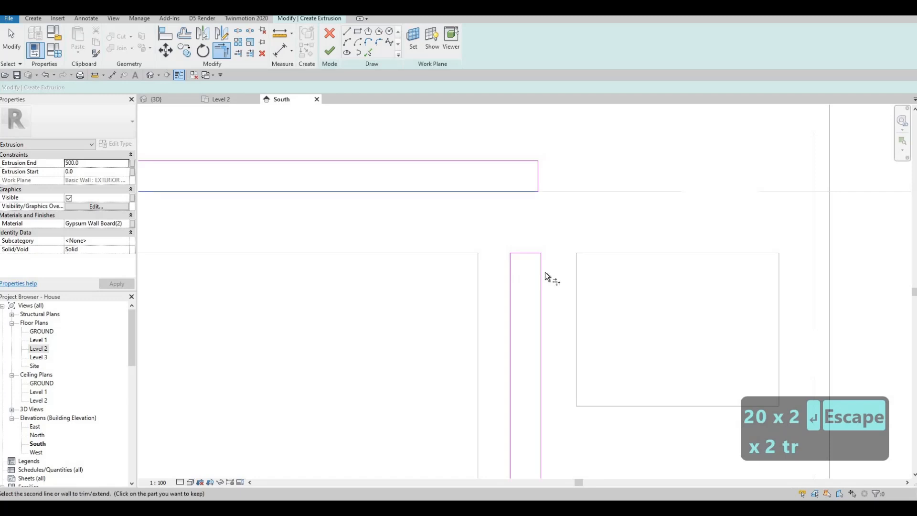
{"action": "left_click", "coordinate": [510, 274]}
{"action": "left_click", "coordinate": [541, 273]}
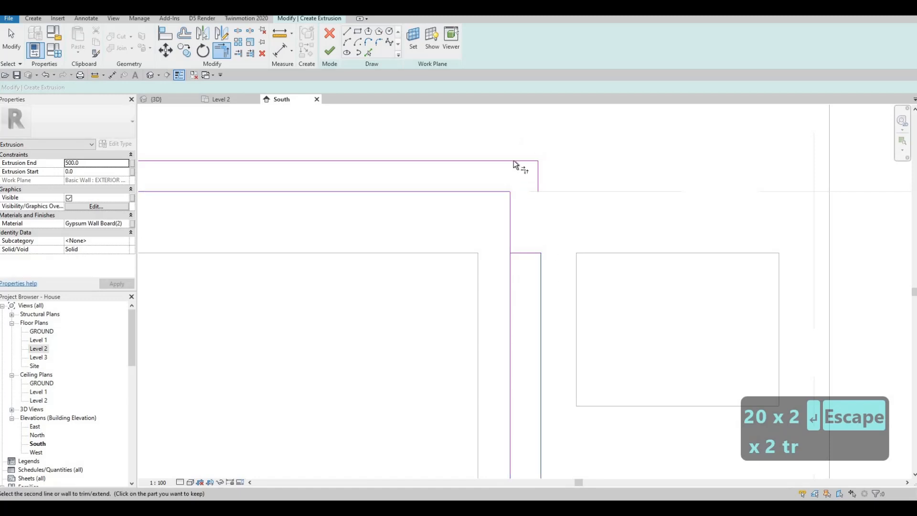
{"action": "left_click", "coordinate": [526, 161]}
Trim the inner and outer lines of the vertical and the lower horizontal rectangle into a corner at Level 2
{"action": "middle_click_drag", "start_coordinate": [569, 183], "coordinate": [551, 195]}
{"action": "scroll", "coordinate": [550, 195], "scroll_direction": "down", "scroll_amount": 2}
{"action": "middle_click_drag", "start_coordinate": [512, 399], "coordinate": [568, 203]}
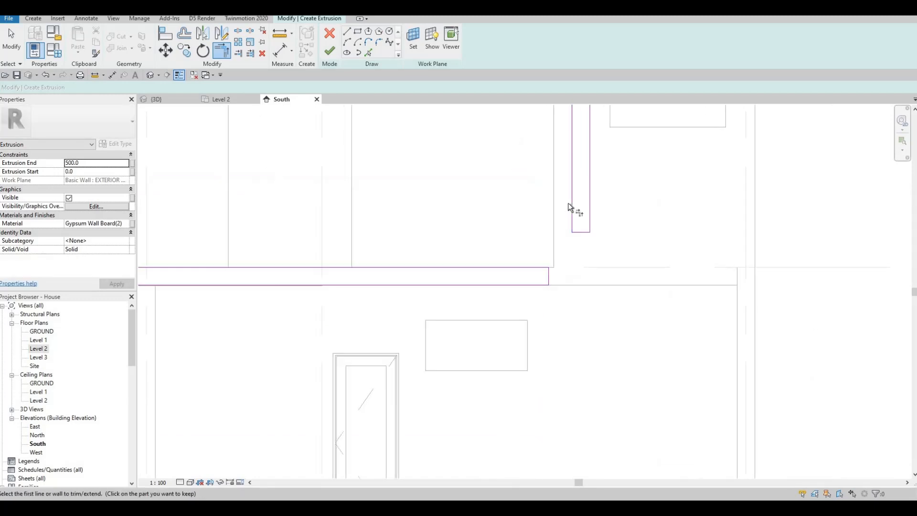
{"action": "left_click", "coordinate": [570, 202]}
{"action": "left_click", "coordinate": [532, 266]}
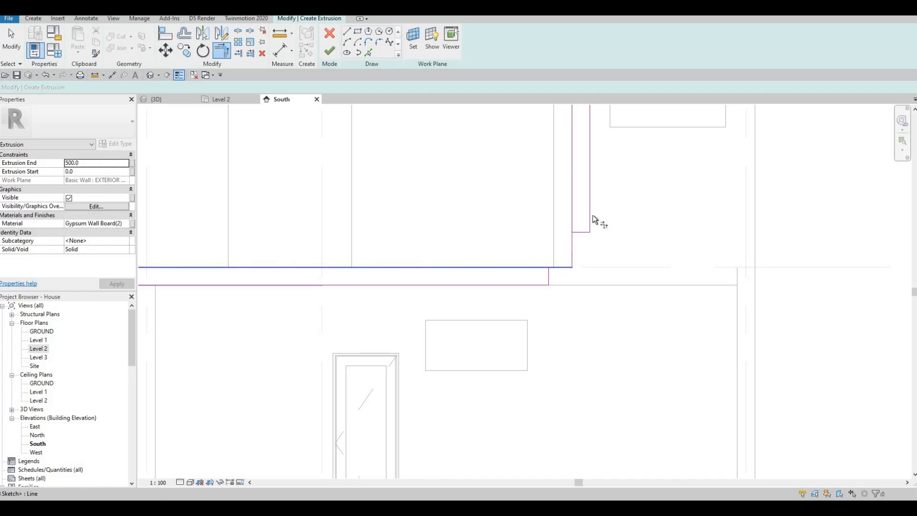
{"action": "left_click", "coordinate": [530, 284]}
{"action": "left_click", "coordinate": [589, 210]}
{"action": "key", "text": "Escape"}
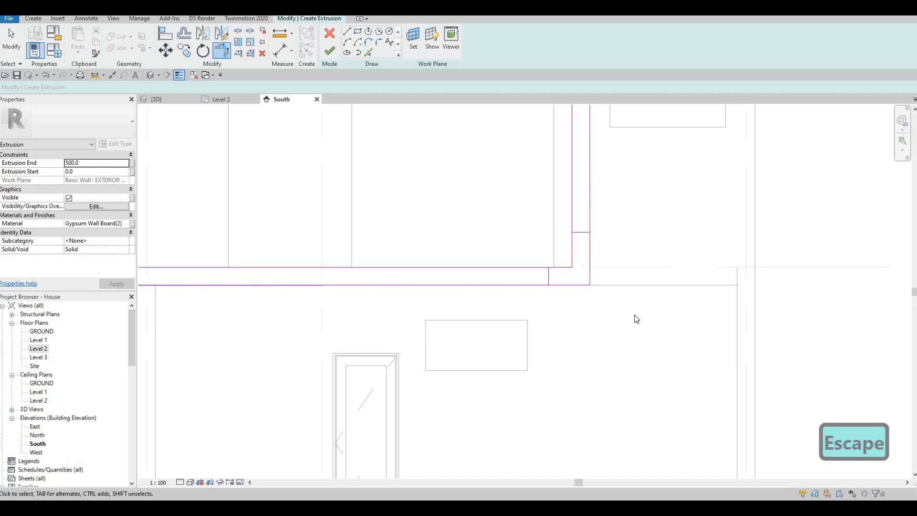
Delete the leftover short end segments of the rectangles inside the band's lower and upper corners
{"action": "left_click_drag", "start_coordinate": [499, 186], "coordinate": [634, 314]}
{"action": "key", "text": "Delete"}
{"action": "middle_click_drag", "start_coordinate": [554, 158], "coordinate": [518, 338]}
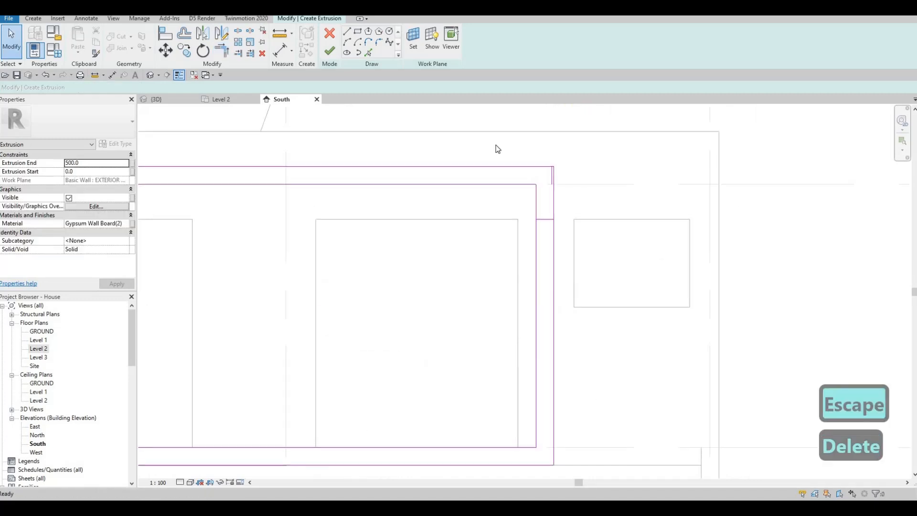
{"action": "key", "text": "Delete"}
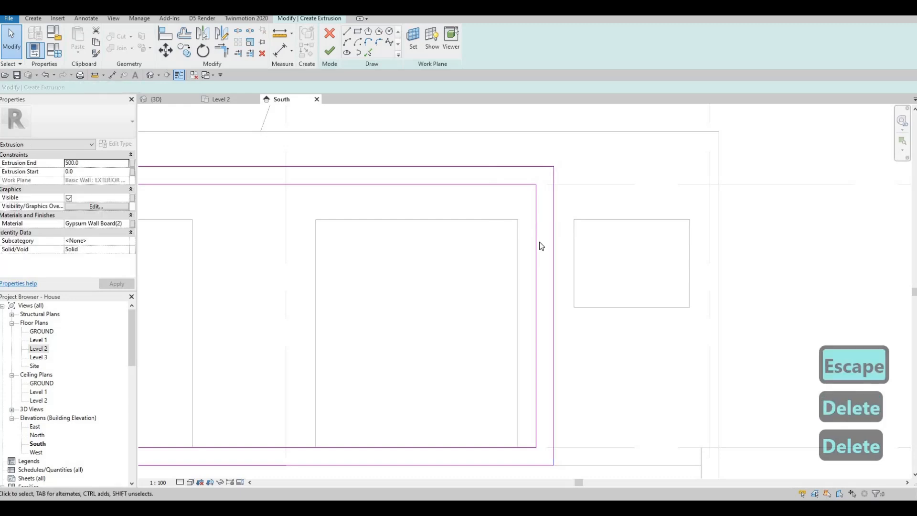
Move the frame band's upper horizontal lines down so the inner line sits on the tops of the large windows
{"action": "scroll", "coordinate": [539, 243], "scroll_direction": "down", "scroll_amount": 3}
{"action": "key", "text": "Escape"}
{"action": "key", "text": "Escape"}
{"action": "key", "text": "Escape"}
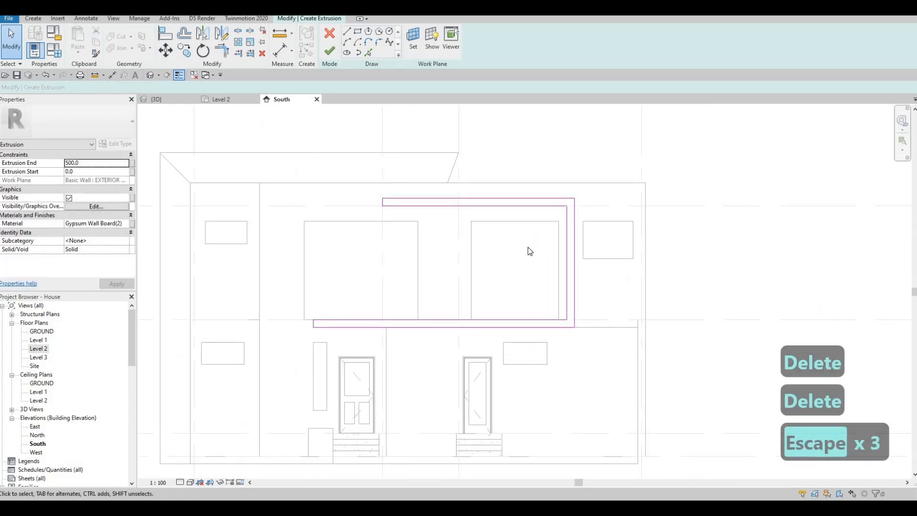
{"action": "middle_click_drag", "start_coordinate": [517, 213], "coordinate": [521, 223]}
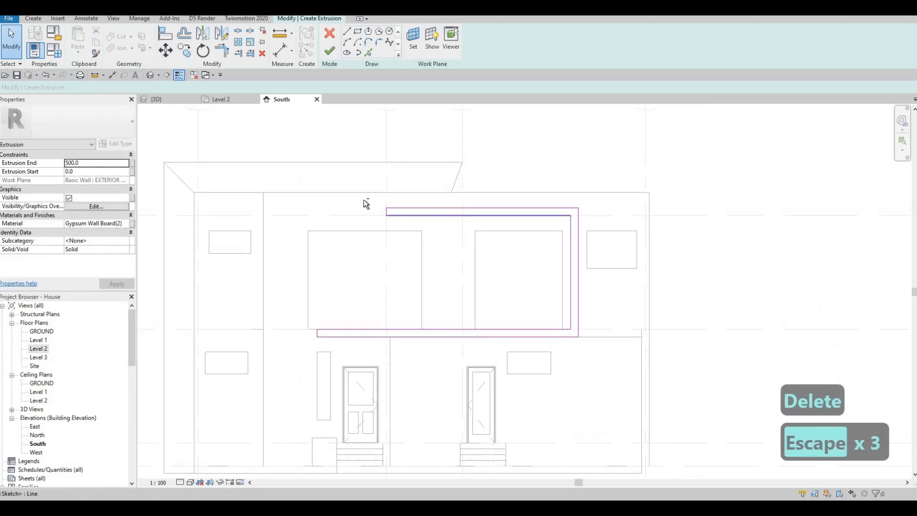
{"action": "key", "text": "Escape"}
{"action": "left_click_drag", "start_coordinate": [361, 198], "coordinate": [604, 221]}
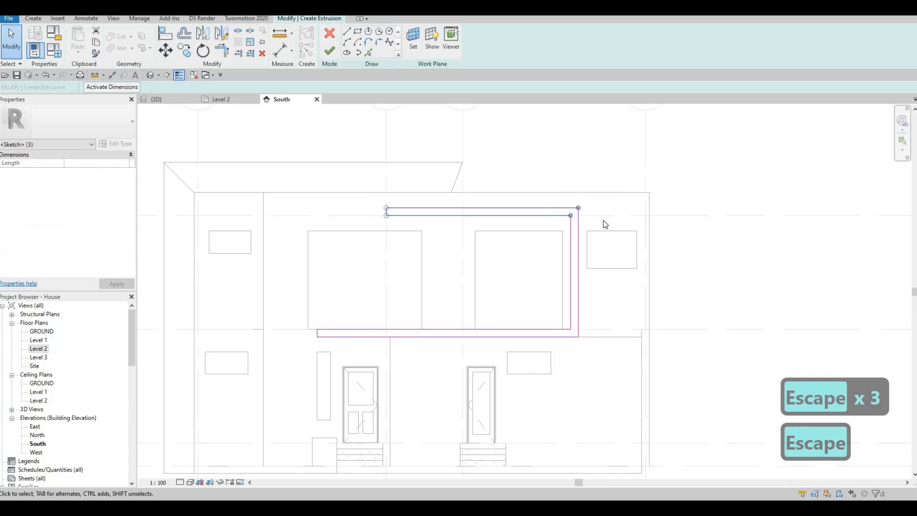
{"action": "key", "text": "m"}
{"action": "key", "text": "v"}
{"action": "scroll", "coordinate": [510, 213], "scroll_direction": "up", "scroll_amount": 2}
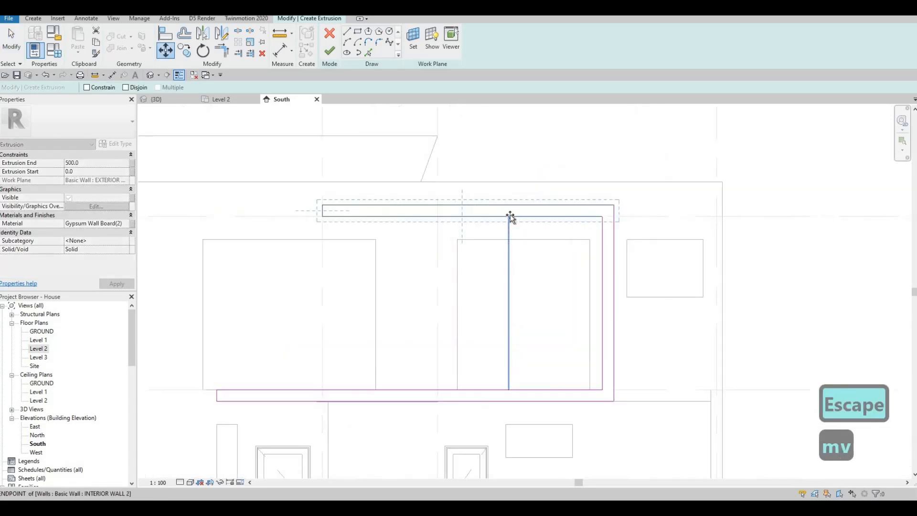
{"action": "left_click", "coordinate": [510, 224]}
{"action": "left_click", "coordinate": [532, 239]}
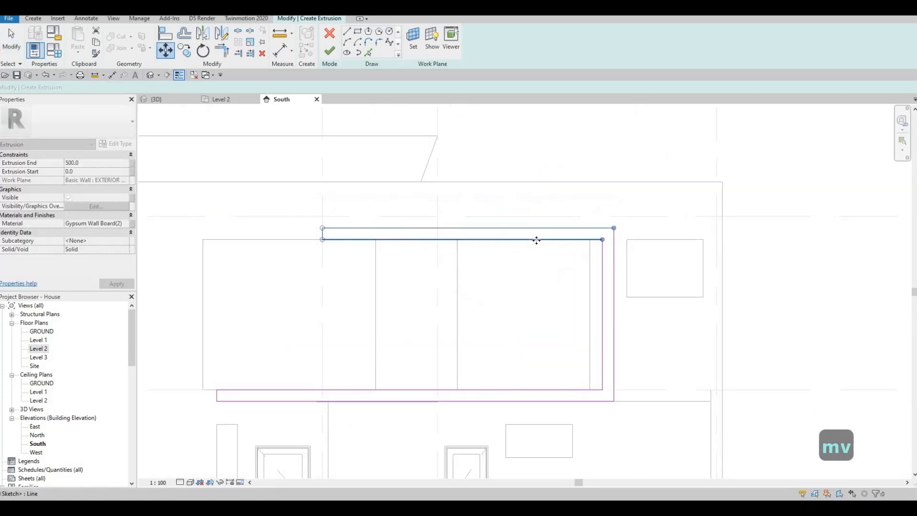
{"action": "key", "text": "Escape"}
{"action": "scroll", "coordinate": [537, 237], "scroll_direction": "down", "scroll_amount": 3}
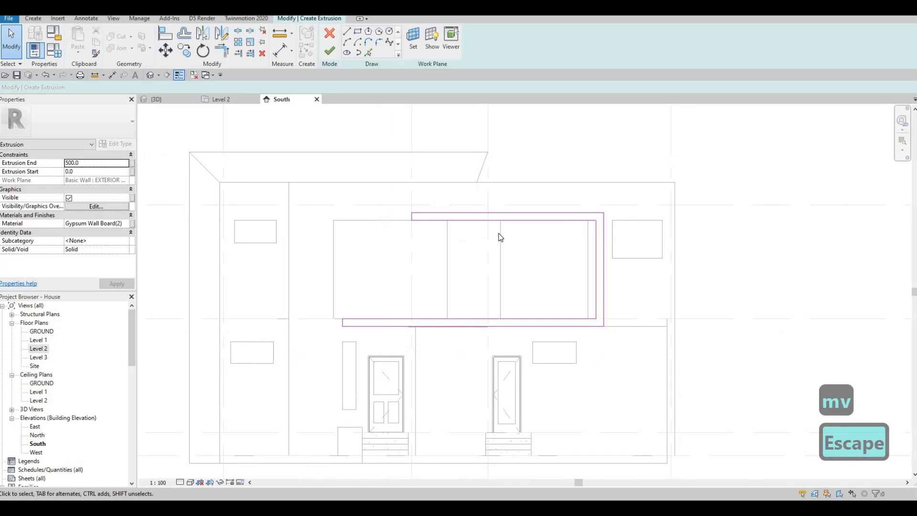
Shorten the band's upper arm by moving its free end line between the two large windows, and finish the extrusion sketch
{"action": "scroll", "coordinate": [415, 222], "scroll_direction": "up", "scroll_amount": 5}
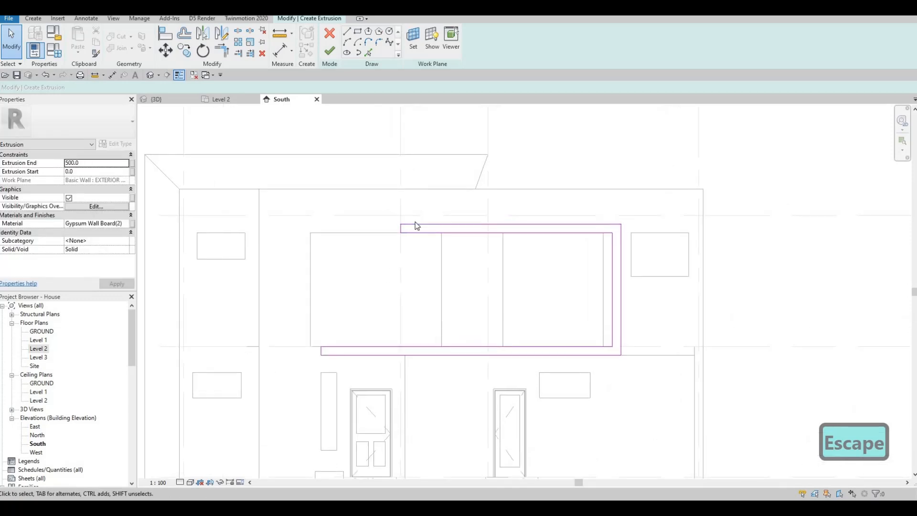
{"action": "scroll", "coordinate": [415, 233], "scroll_direction": "down", "scroll_amount": 1}
{"action": "scroll", "coordinate": [399, 235], "scroll_direction": "up", "scroll_amount": 2}
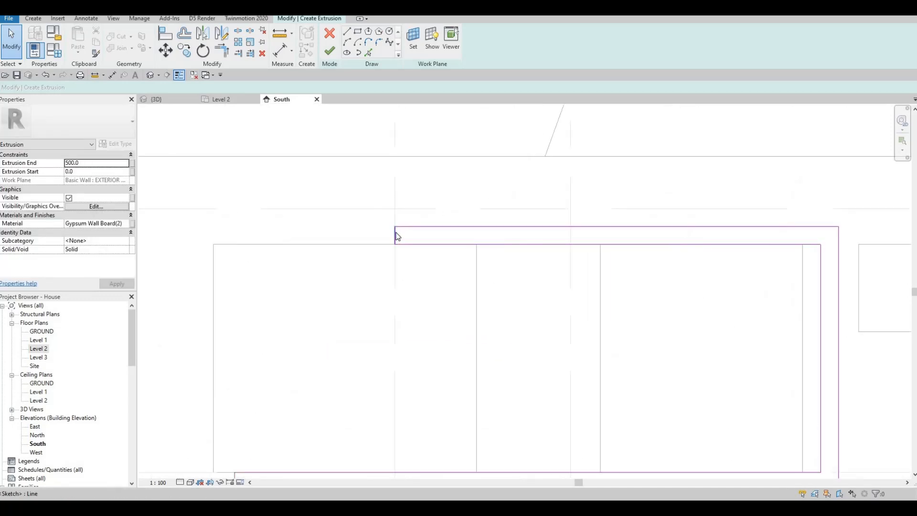
{"action": "left_click", "coordinate": [396, 236]}
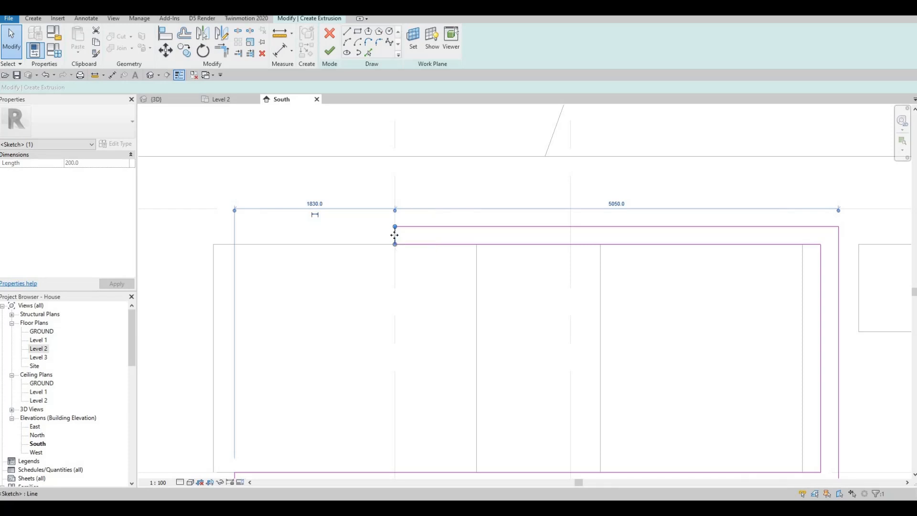
{"action": "left_click_drag", "start_coordinate": [503, 234], "coordinate": [520, 235]}
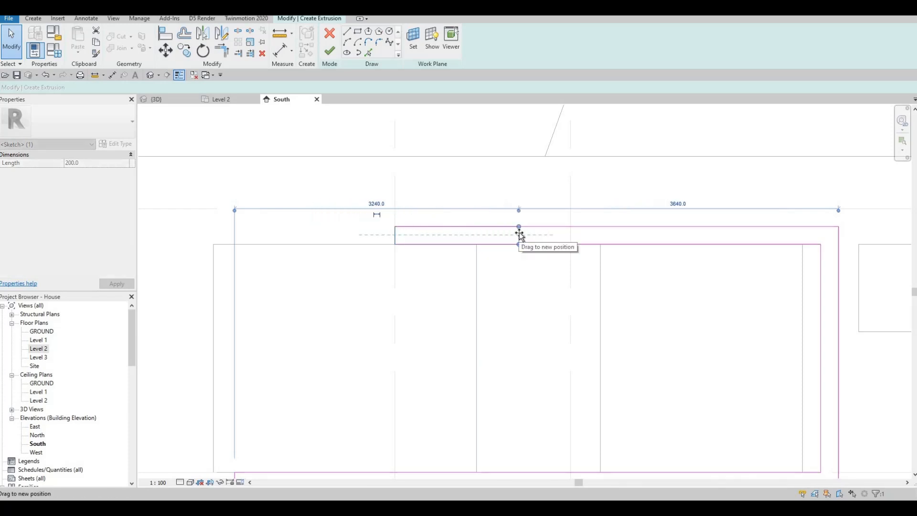
{"action": "left_click", "coordinate": [328, 57]}
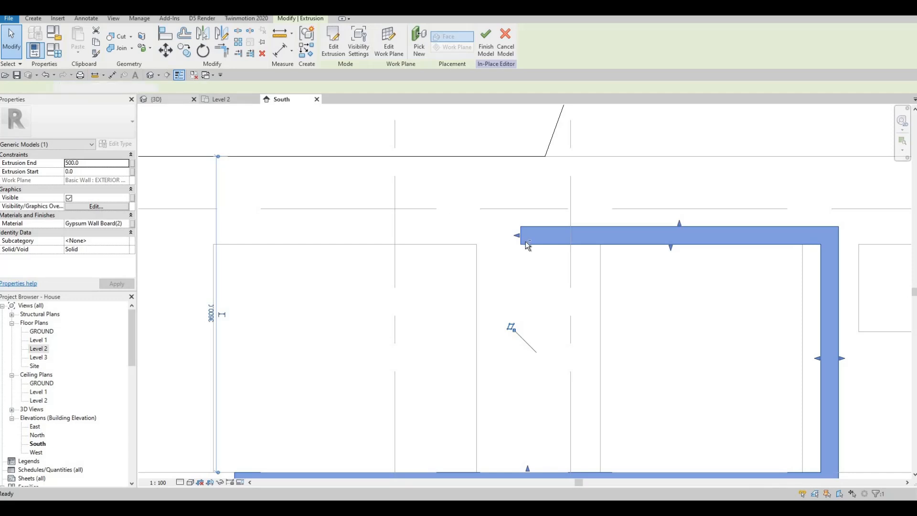
Pull the band's front face outward in the 3D view to an extrusion depth of 900 mm
{"action": "key", "text": "ctrl+Tab"}
{"action": "scroll", "coordinate": [476, 287], "scroll_direction": "down", "scroll_amount": 2}
{"action": "middle_click_drag", "start_coordinate": [477, 287], "coordinate": [503, 277], "text": "shift"}
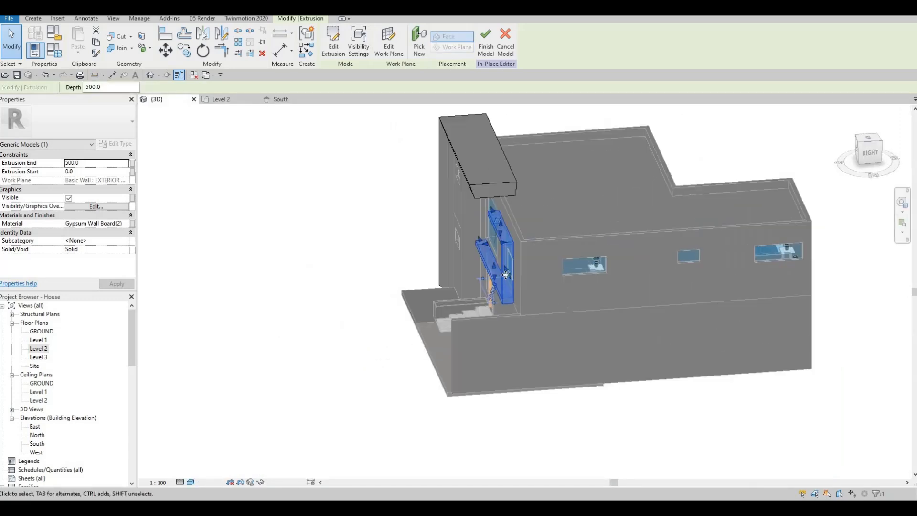
{"action": "scroll", "coordinate": [506, 275], "scroll_direction": "up", "scroll_amount": 3}
{"action": "left_click_drag", "start_coordinate": [497, 210], "coordinate": [484, 208]}
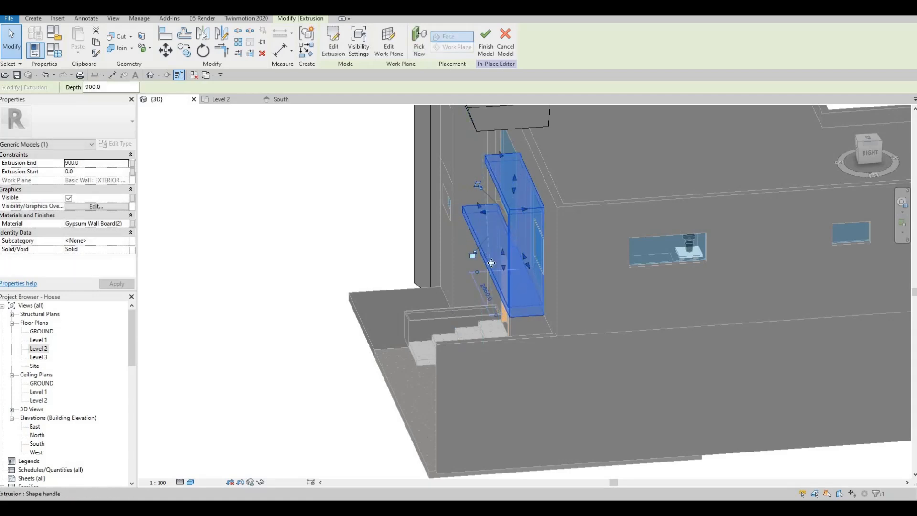
Deepen the band in the Level 2 plan by setting its extrusion end to 1200 mm
{"action": "double_click", "coordinate": [39, 351]}
{"action": "middle_click_drag", "start_coordinate": [368, 356], "coordinate": [448, 231]}
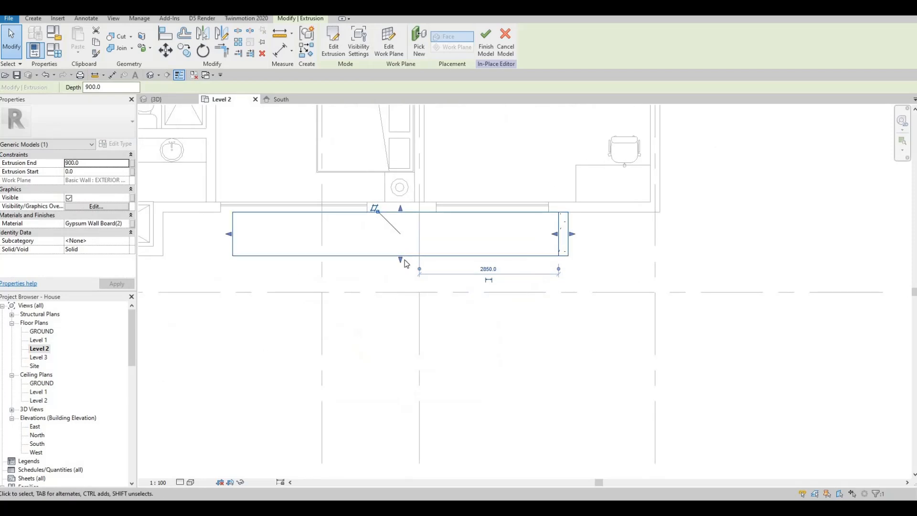
{"action": "left_click_drag", "start_coordinate": [402, 261], "coordinate": [406, 269]}
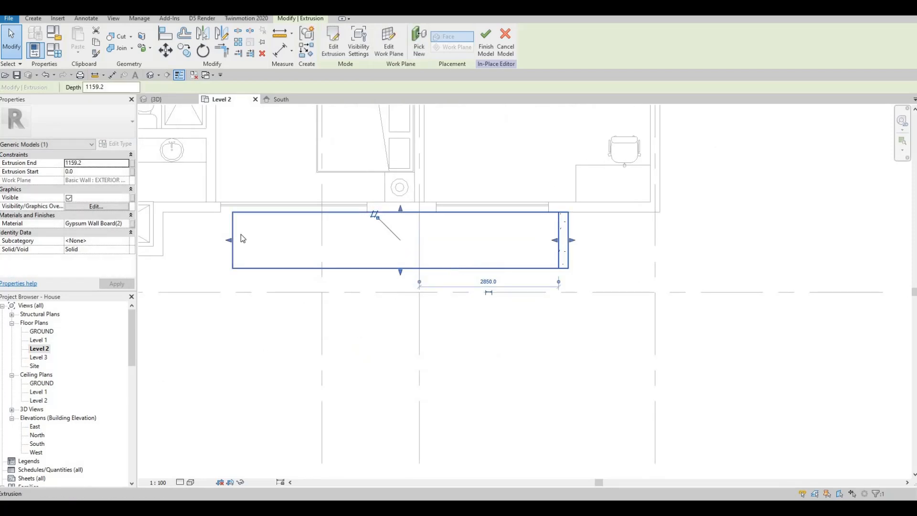
{"action": "middle_click_drag", "start_coordinate": [159, 223], "coordinate": [247, 223]}
{"action": "left_click", "coordinate": [99, 163]}
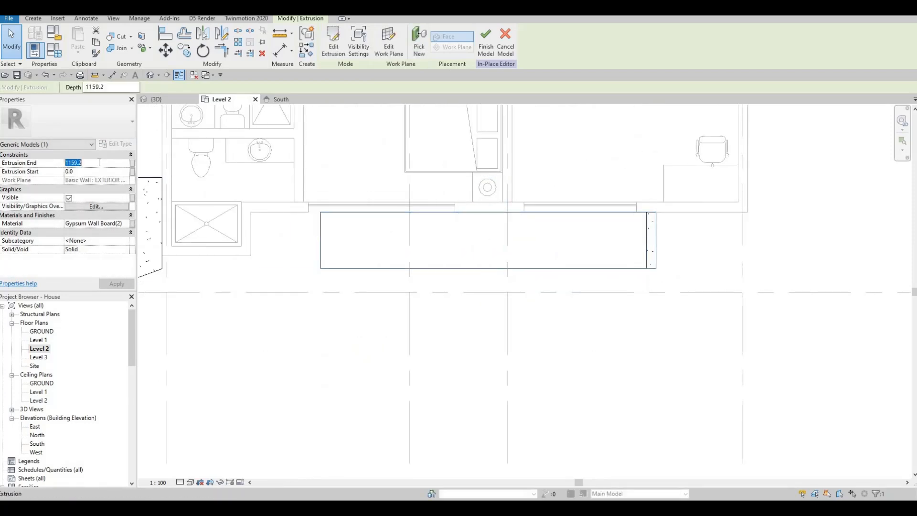
{"action": "type", "text": "1200"}
{"action": "key", "text": "Return"}
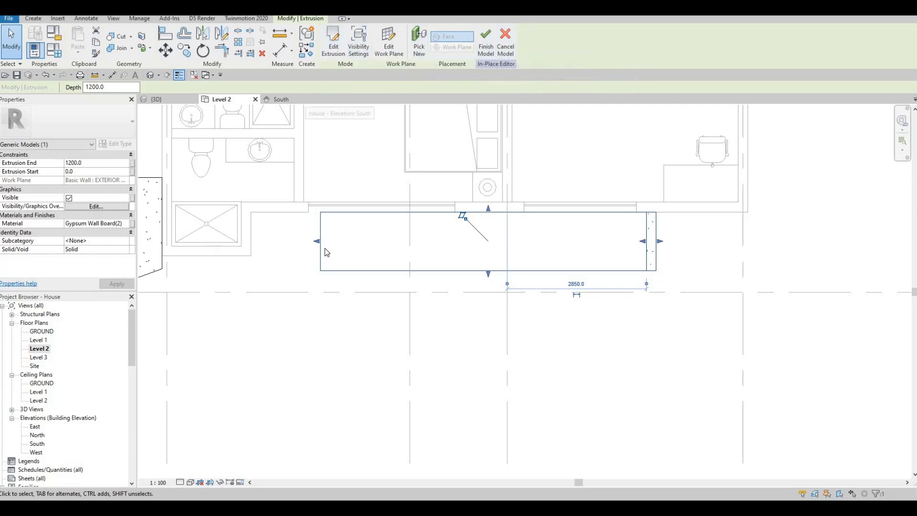
Extend the band's lower arm to the outer edge of the left large window and check it from the front in 3D
{"action": "left_click_drag", "start_coordinate": [305, 242], "coordinate": [294, 241]}
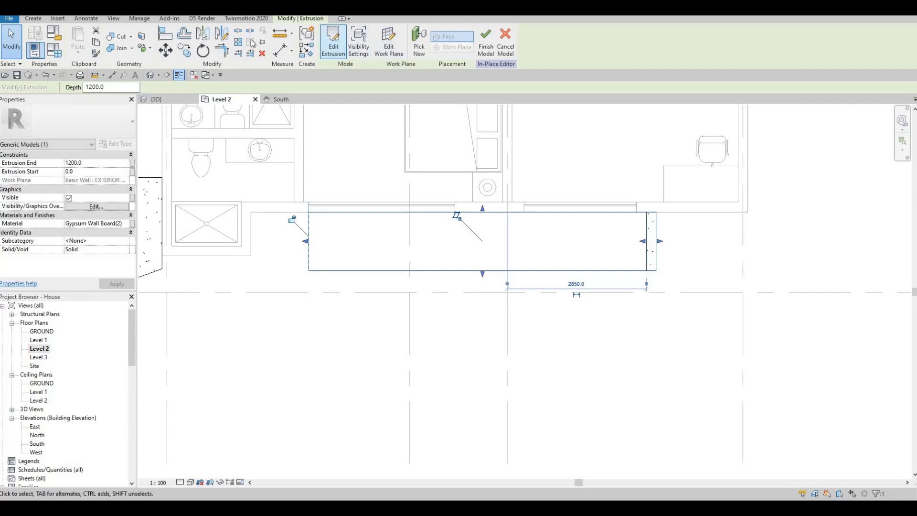
{"action": "left_click", "coordinate": [150, 75]}
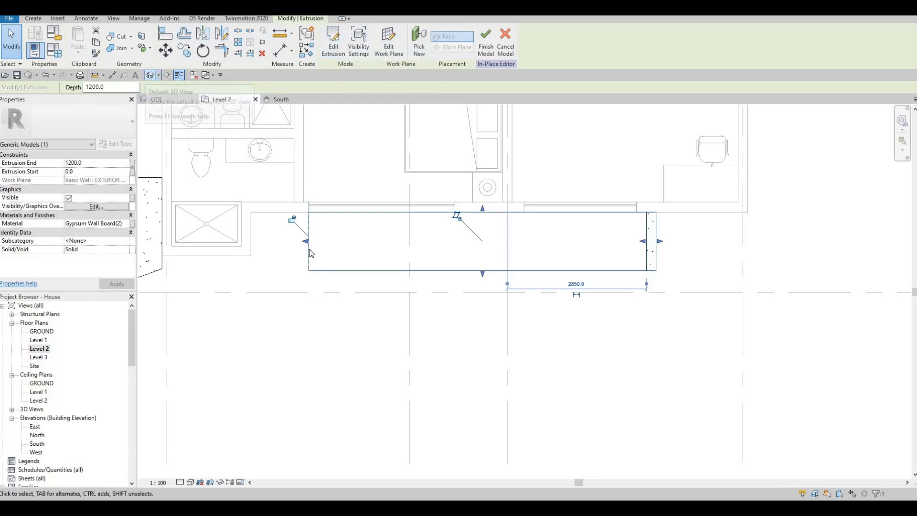
{"action": "middle_click_drag", "start_coordinate": [389, 263], "coordinate": [562, 220], "text": "shift"}
{"action": "middle_click_drag", "start_coordinate": [529, 165], "coordinate": [515, 250], "text": "shift"}
{"action": "left_click", "coordinate": [515, 247]}
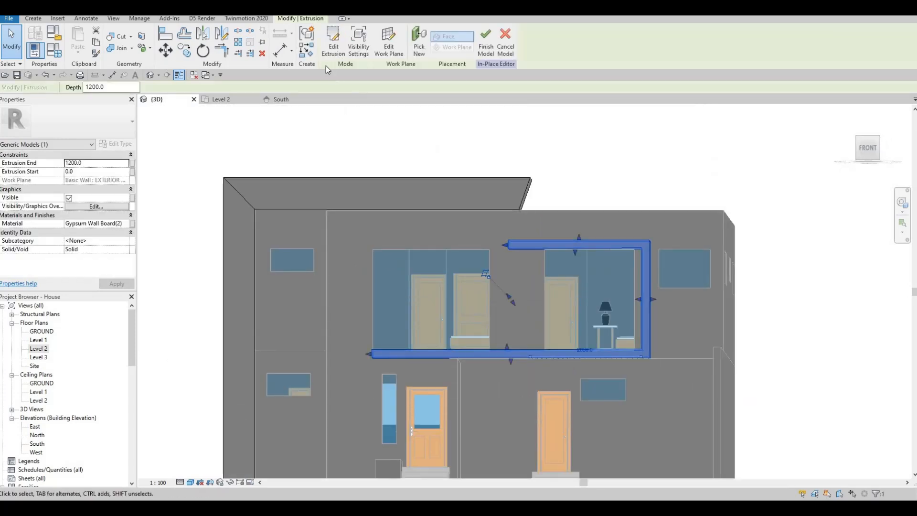
Lengthen the free end of the band's upper arm slightly toward the left large window in the South elevation
{"action": "key", "text": "ctrl+Tab"}
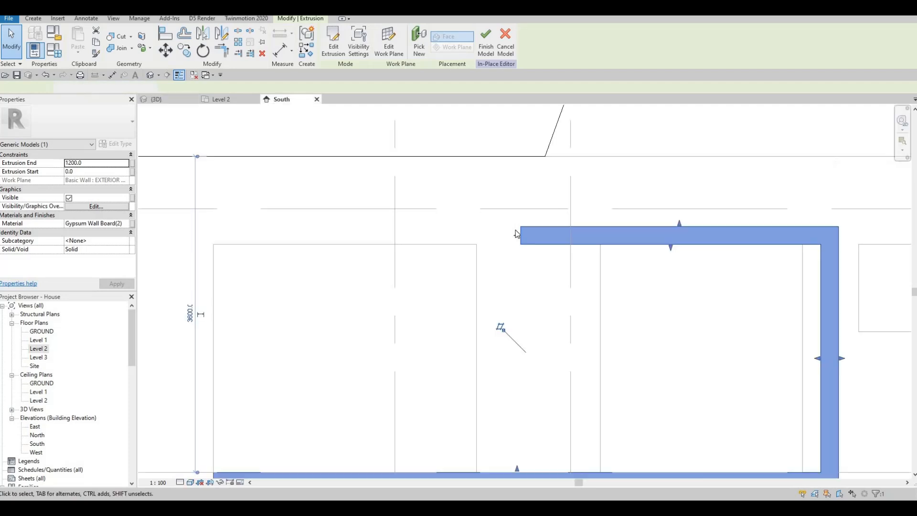
{"action": "mouse_move", "coordinate": [513, 235]}
{"action": "left_mouse_down"}
{"action": "mouse_move", "coordinate": [495, 234]}
{"action": "mouse_move", "coordinate": [504, 234]}
{"action": "left_mouse_up"}
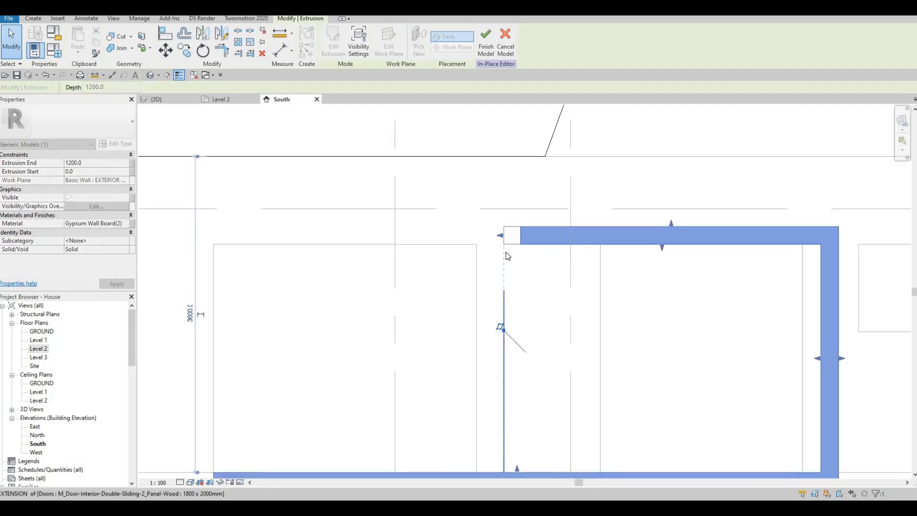
{"action": "scroll", "coordinate": [505, 251], "scroll_direction": "down", "scroll_amount": 2}
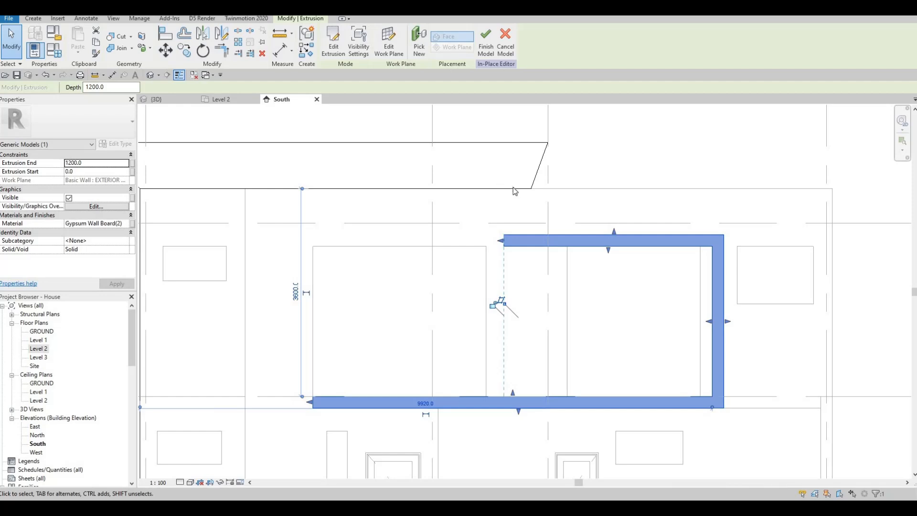
{"action": "scroll", "coordinate": [463, 190], "scroll_direction": "down", "scroll_amount": 1}
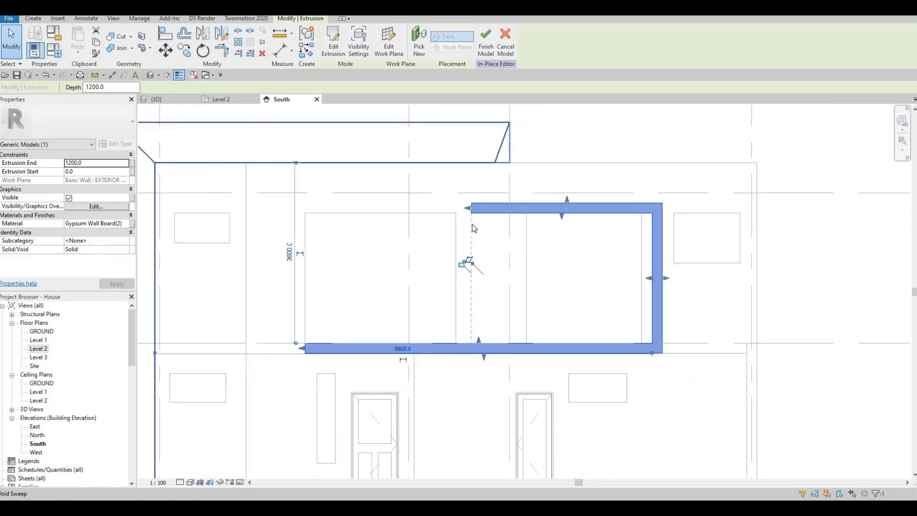
{"action": "scroll", "coordinate": [476, 172], "scroll_direction": "down", "scroll_amount": 2}
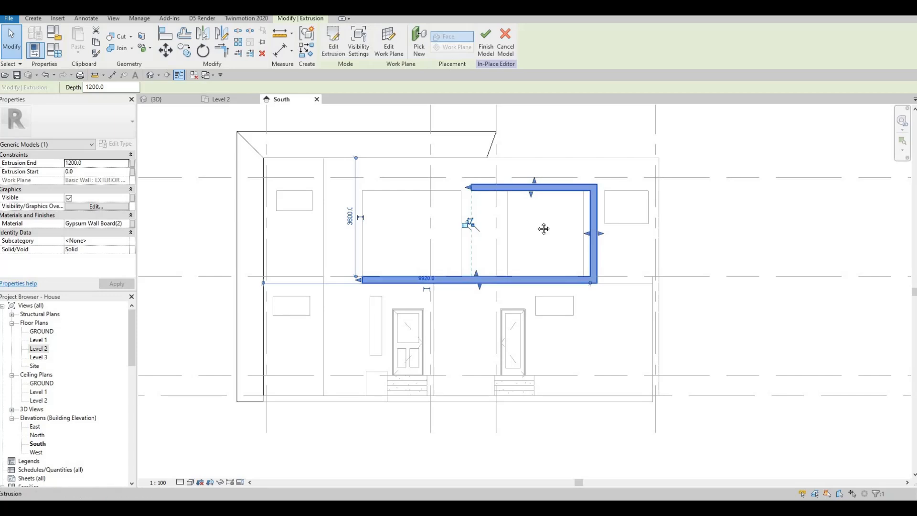
{"action": "middle_click_drag", "start_coordinate": [486, 229], "coordinate": [487, 259]}
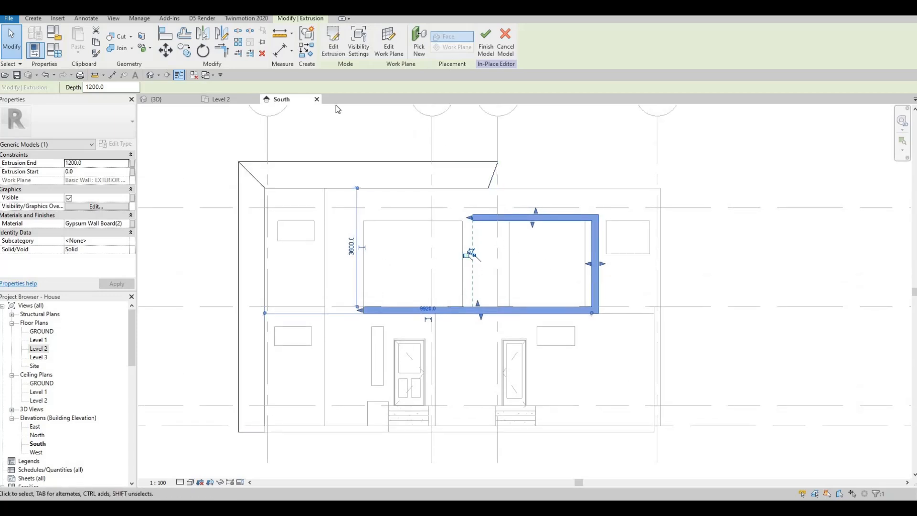
Finish the in-place model and inspect the front facade from an angle in the 3D view
{"action": "left_click", "coordinate": [486, 42]}
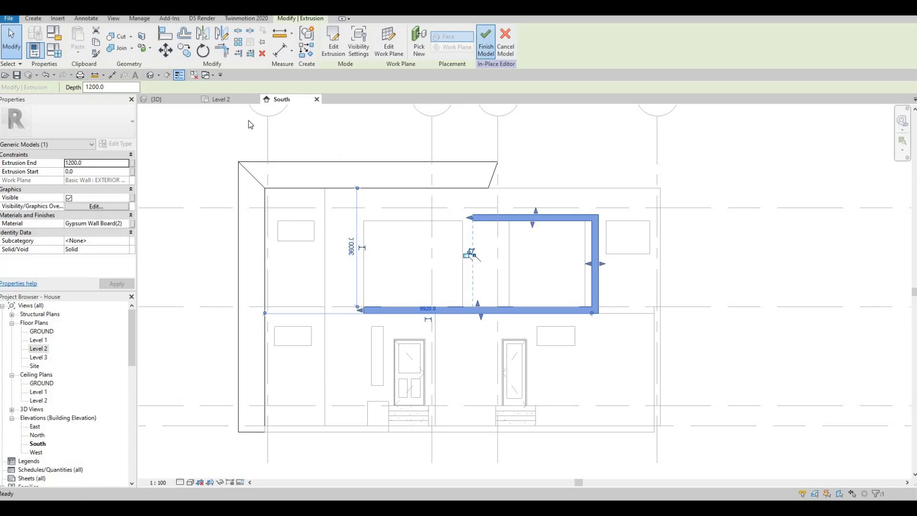
{"action": "left_click", "coordinate": [161, 99]}
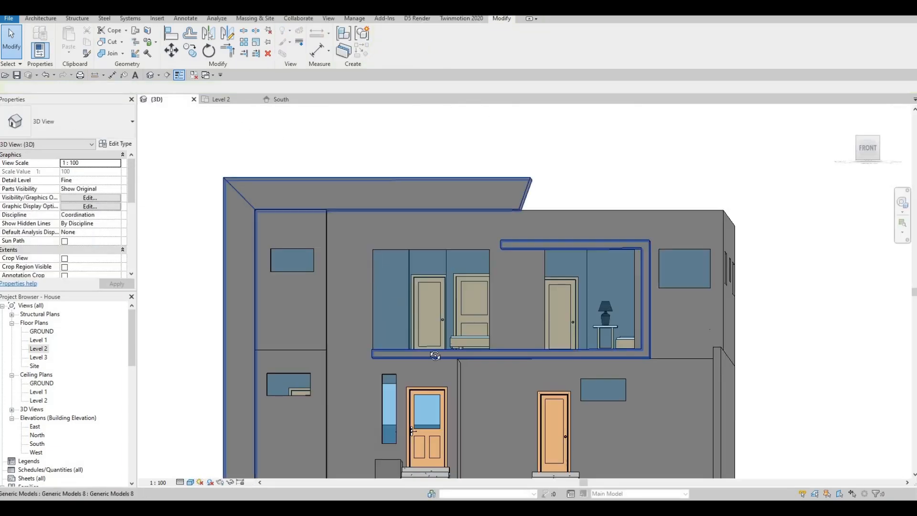
{"action": "scroll", "coordinate": [337, 206], "scroll_direction": "down", "scroll_amount": 2}
{"action": "middle_click_drag", "start_coordinate": [364, 268], "coordinate": [310, 334], "text": "shift"}
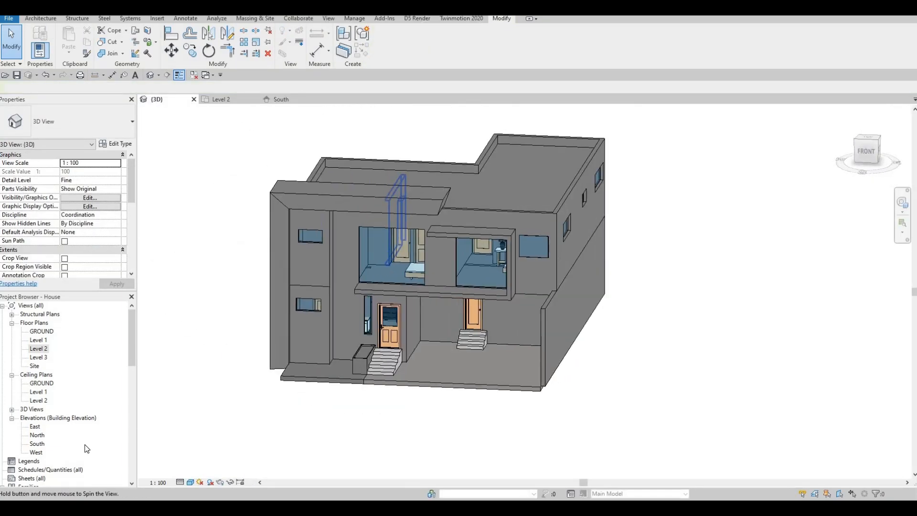
Set the 3D view's visual style to Consistent Colors
{"action": "left_click", "coordinate": [190, 482]}
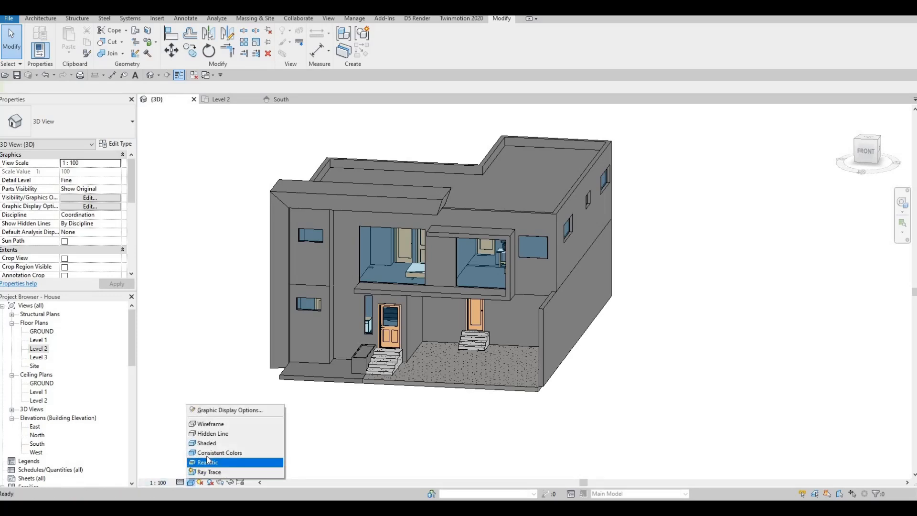
{"action": "left_click", "coordinate": [211, 454]}
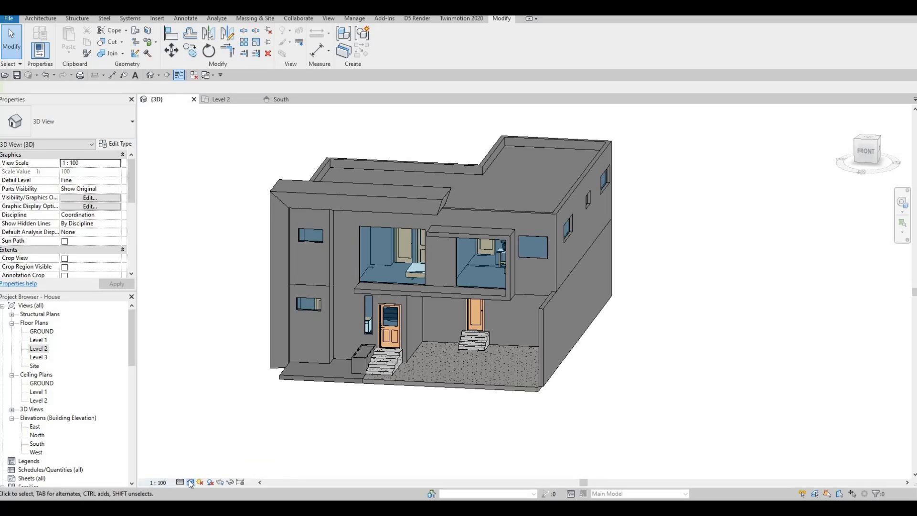
Try the Ray Trace visual style on the 3D view and close the ray trace mode
{"action": "left_click", "coordinate": [190, 482]}
{"action": "left_click", "coordinate": [197, 472]}
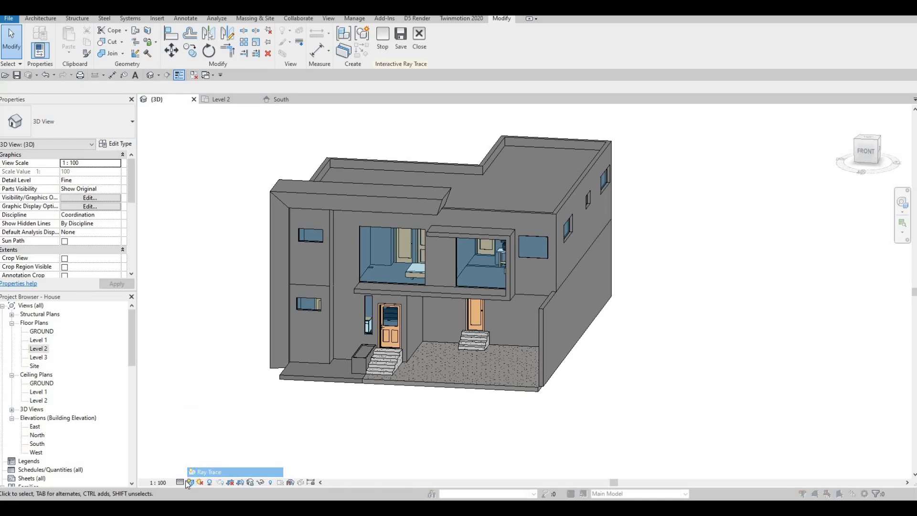
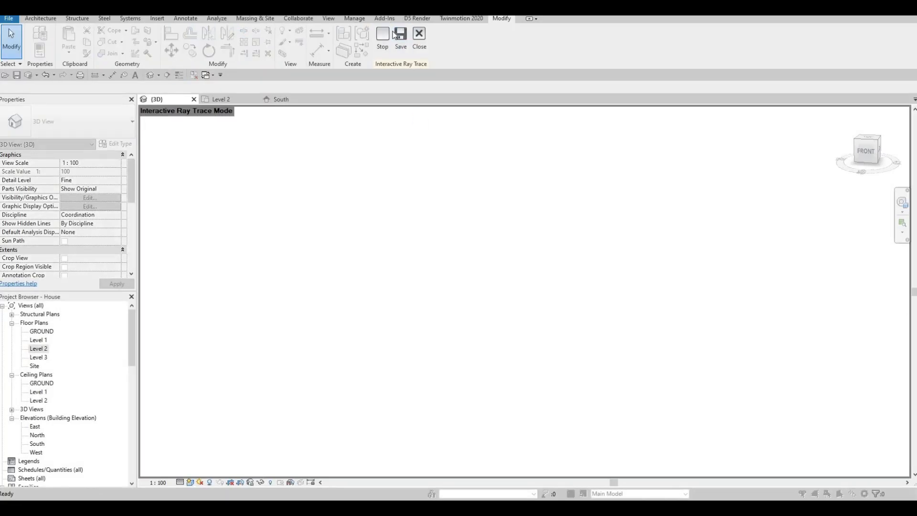
{"action": "left_click", "coordinate": [420, 39]}
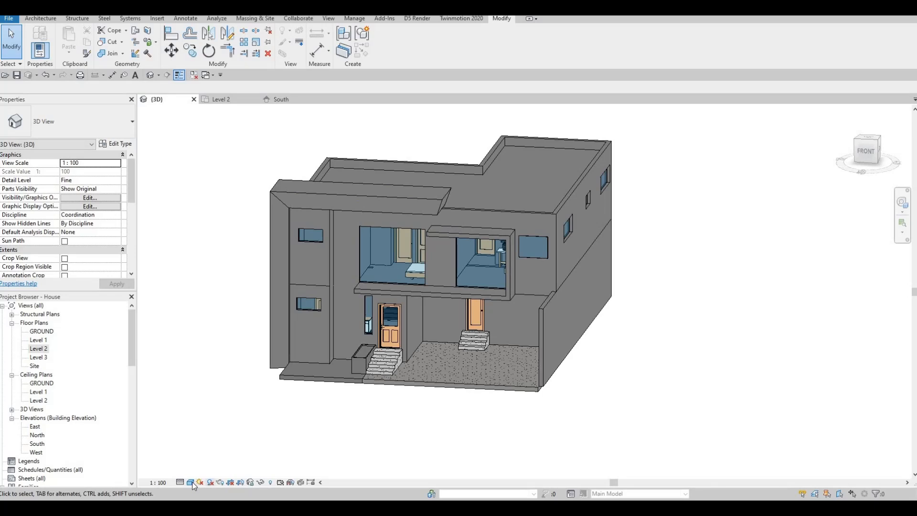
Set the 3D view's visual style to Realistic and orbit to a frontal view of the facade
{"action": "left_click", "coordinate": [191, 482]}
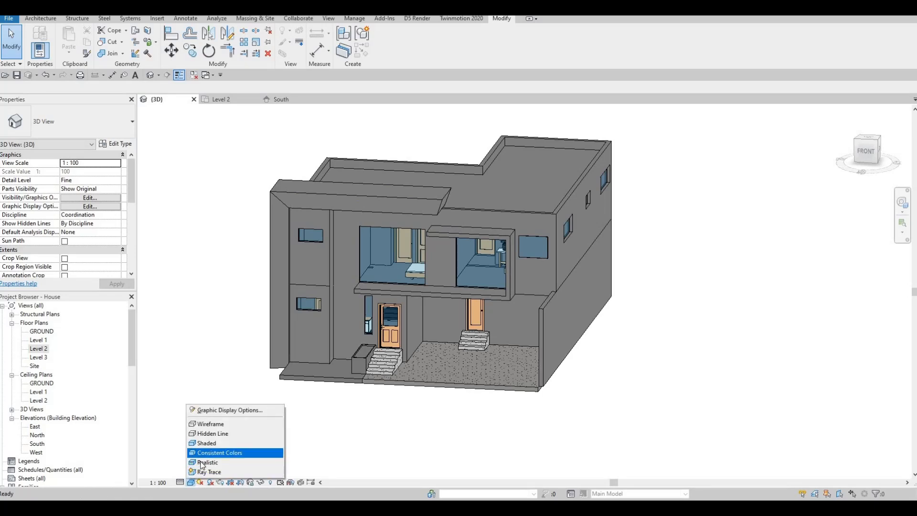
{"action": "left_click", "coordinate": [207, 462]}
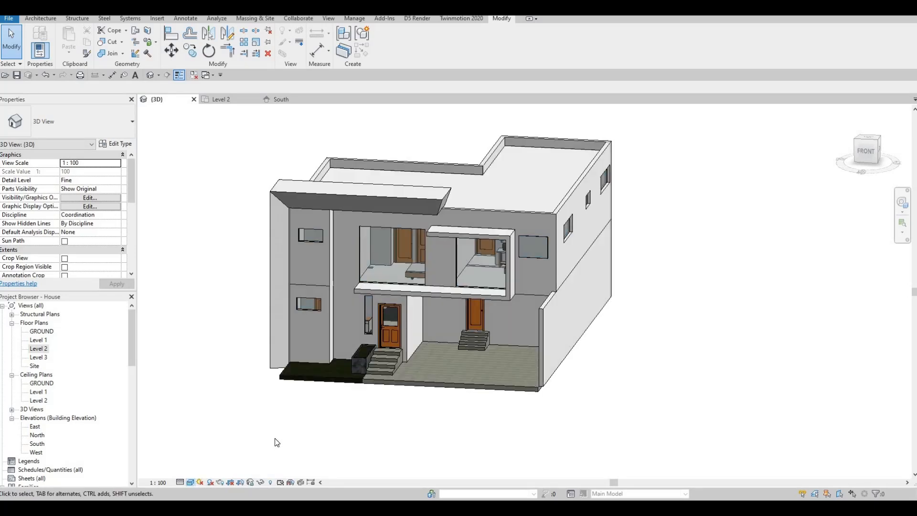
{"action": "middle_click_drag", "start_coordinate": [297, 428], "coordinate": [372, 306], "text": "shift"}
{"action": "scroll", "coordinate": [391, 251], "scroll_direction": "up", "scroll_amount": 2}
{"action": "mouse_move", "coordinate": [455, 244]}
{"action": "middle_mouse_down"}
{"action": "mouse_move", "coordinate": [469, 292]}
{"action": "mouse_move", "coordinate": [449, 252]}
{"action": "middle_mouse_up"}
{"action": "scroll", "coordinate": [468, 292], "scroll_direction": "down", "scroll_amount": 1}
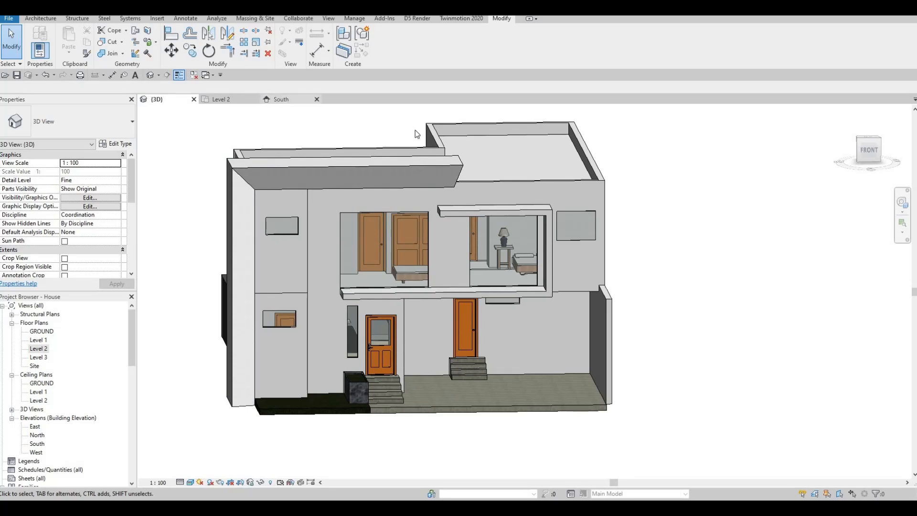
In the South elevation, create a new in-place component in the Generic Models category
{"action": "left_click", "coordinate": [286, 99]}
{"action": "scroll", "coordinate": [453, 189], "scroll_direction": "down", "scroll_amount": 2}
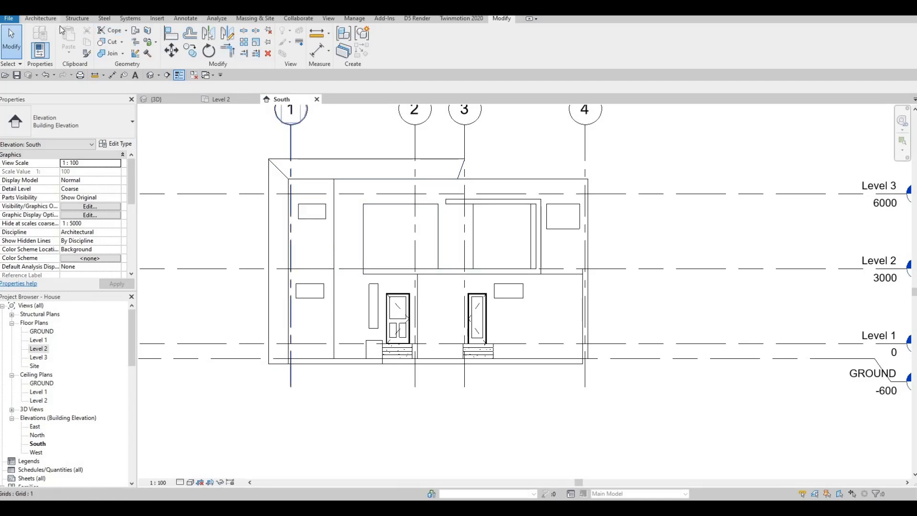
{"action": "left_click", "coordinate": [49, 19]}
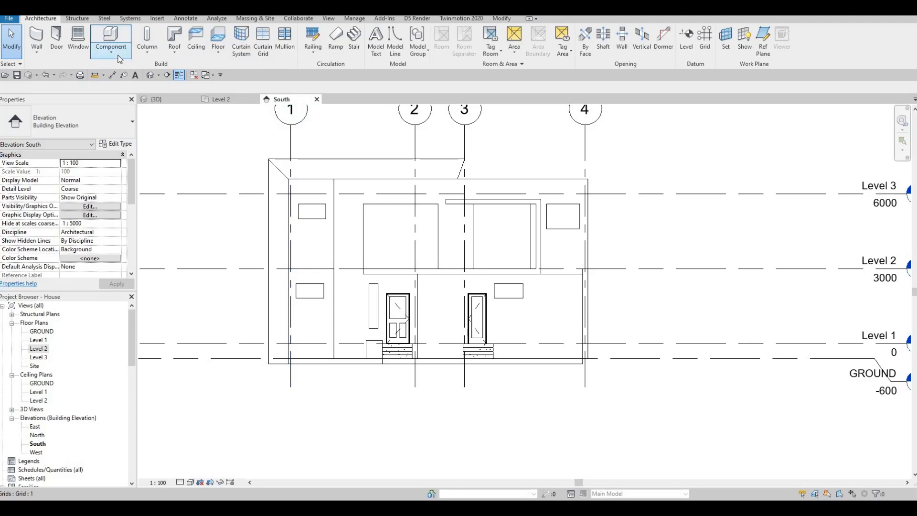
{"action": "left_click", "coordinate": [110, 52]}
{"action": "left_click", "coordinate": [132, 86]}
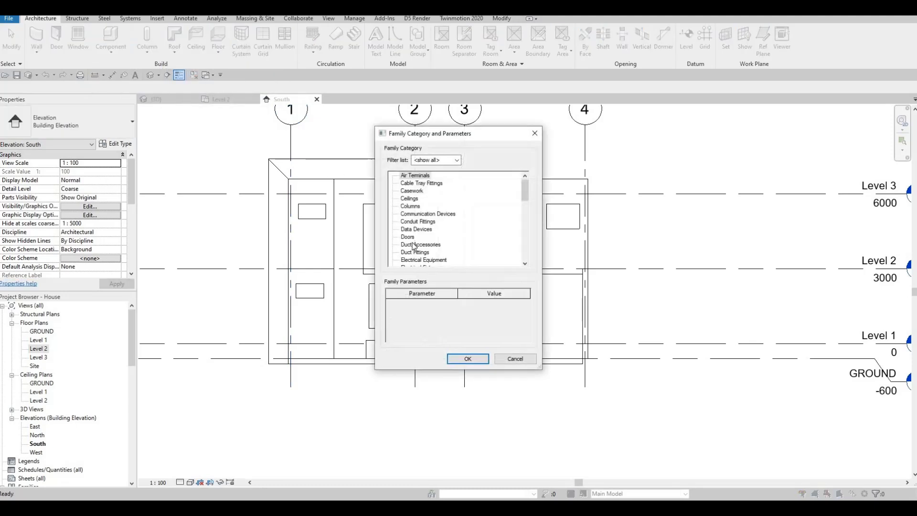
{"action": "scroll", "coordinate": [413, 247], "scroll_direction": "down", "scroll_amount": 3}
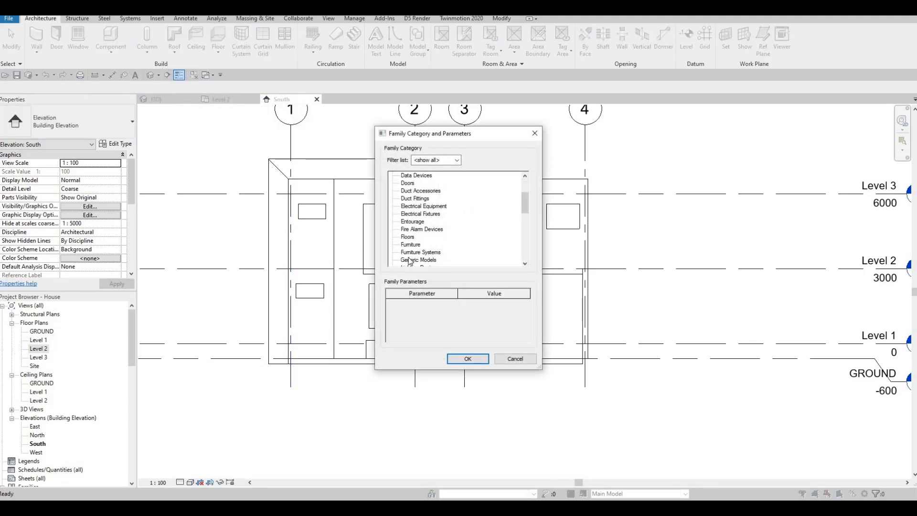
{"action": "left_click", "coordinate": [409, 260]}
{"action": "key", "text": "Escape"}
{"action": "key", "text": "Escape"}
{"action": "key", "text": "Escape"}
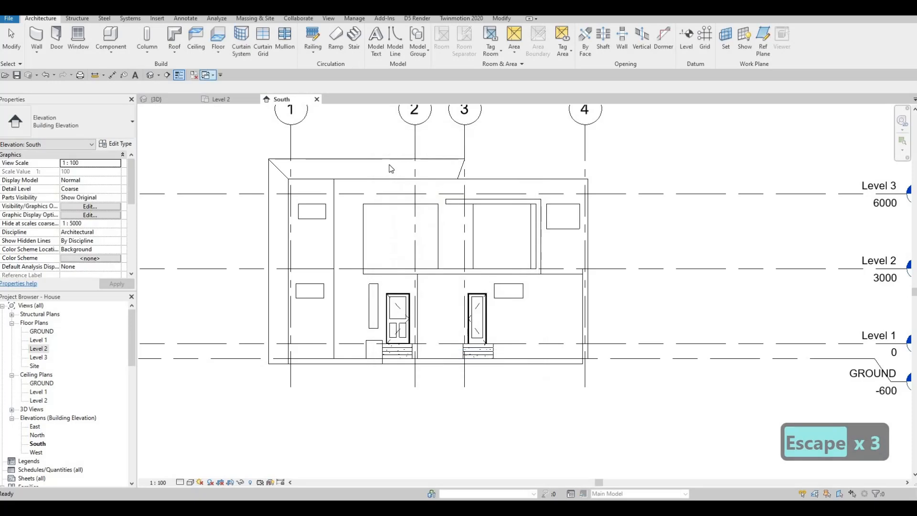
{"action": "left_click", "coordinate": [390, 42]}
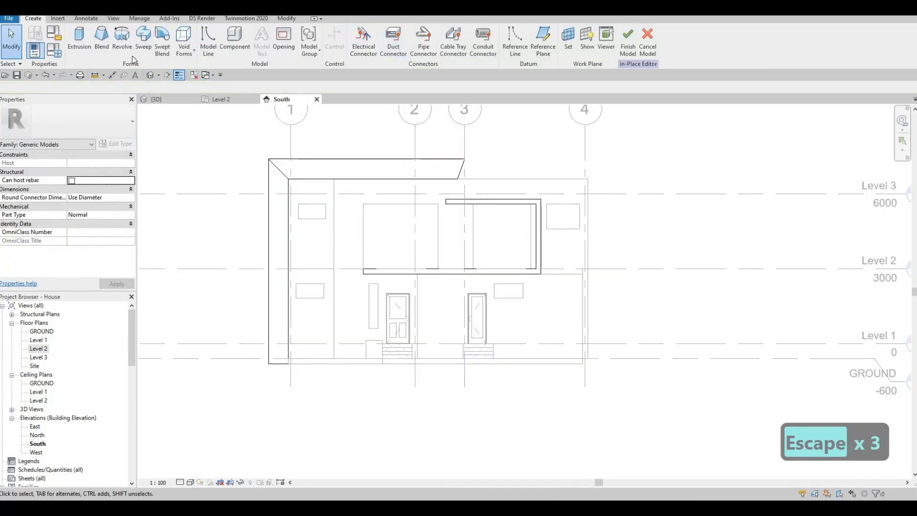
Start an extrusion on a picked plane of the front exterior wall and assign it a duplicate of the Plastic, Opaque Black material
{"action": "left_click", "coordinate": [78, 43]}
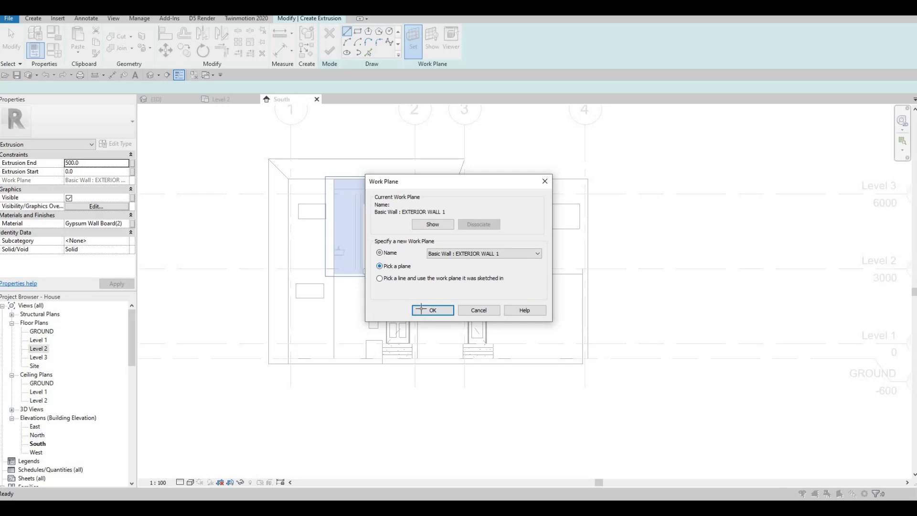
{"action": "left_click", "coordinate": [421, 309]}
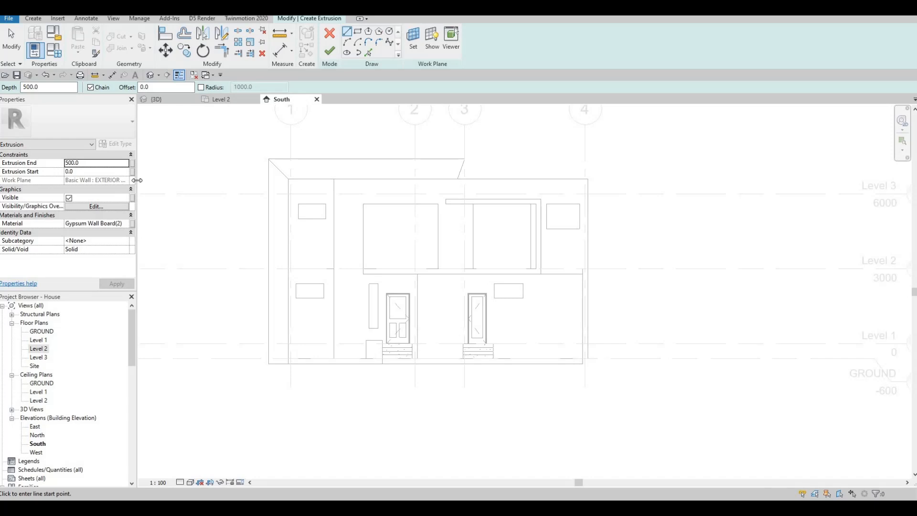
{"action": "left_click", "coordinate": [128, 225]}
{"action": "left_click", "coordinate": [131, 224]}
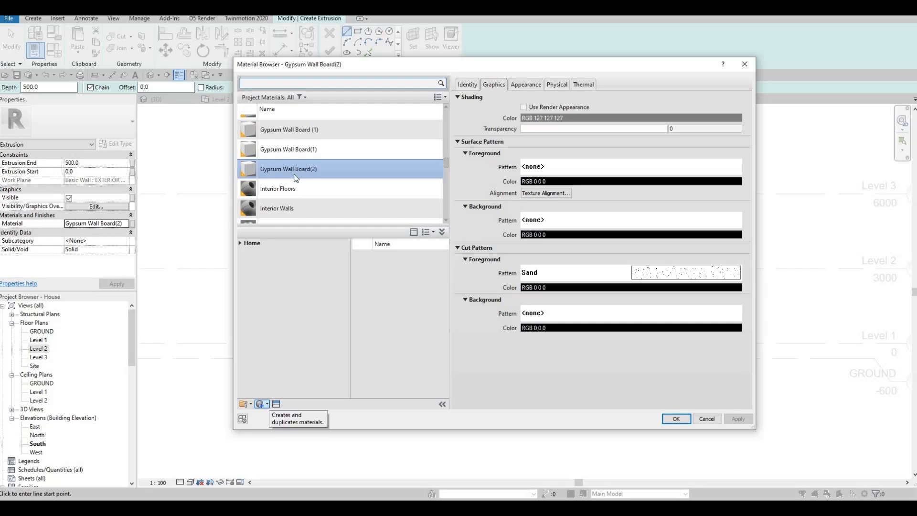
{"action": "scroll", "coordinate": [308, 184], "scroll_direction": "down", "scroll_amount": 2}
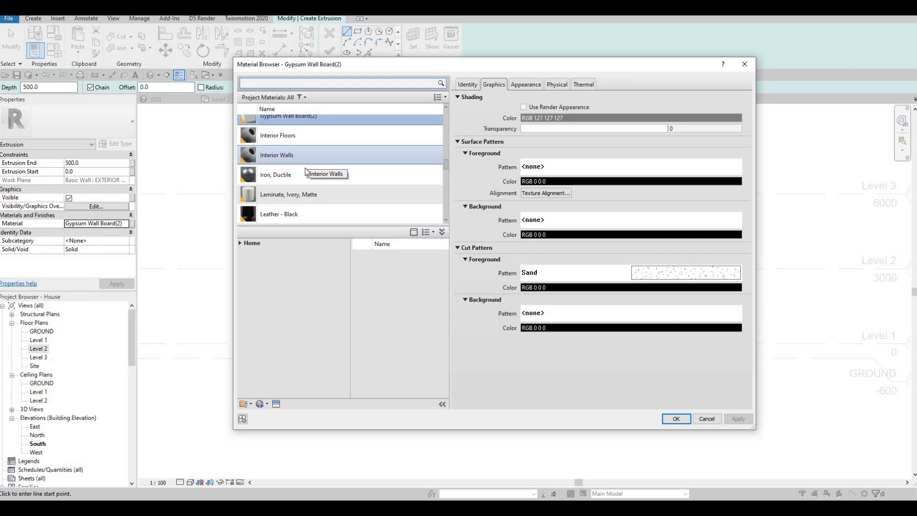
{"action": "scroll", "coordinate": [306, 177], "scroll_direction": "down", "scroll_amount": 3}
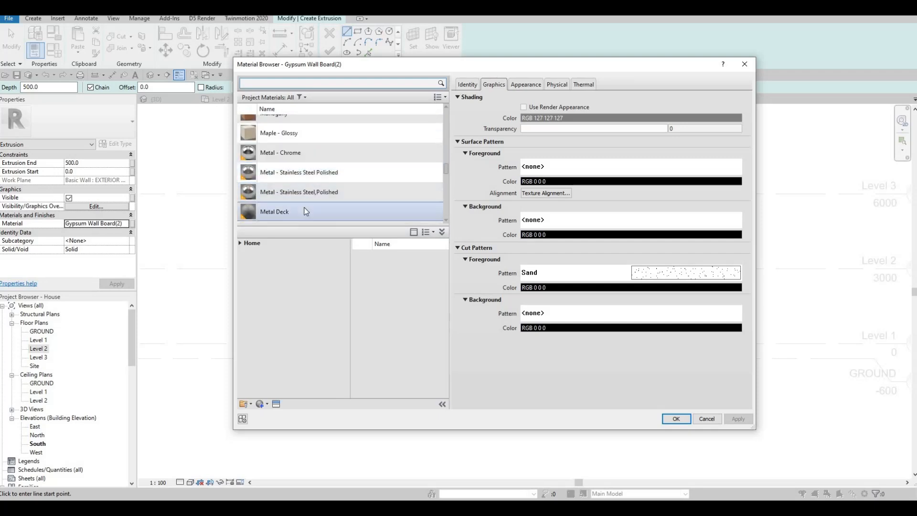
{"action": "scroll", "coordinate": [306, 211], "scroll_direction": "down", "scroll_amount": 3}
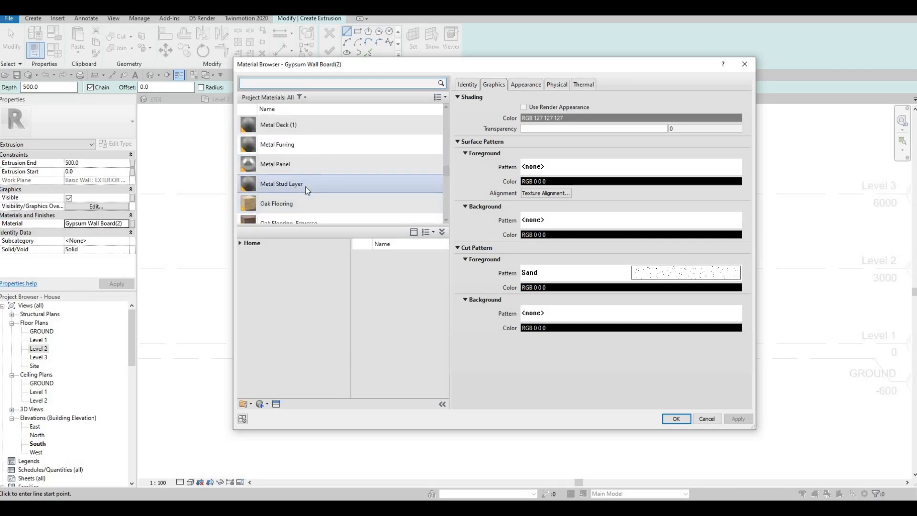
{"action": "left_click", "coordinate": [323, 184]}
{"action": "scroll", "coordinate": [323, 181], "scroll_direction": "down", "scroll_amount": 5}
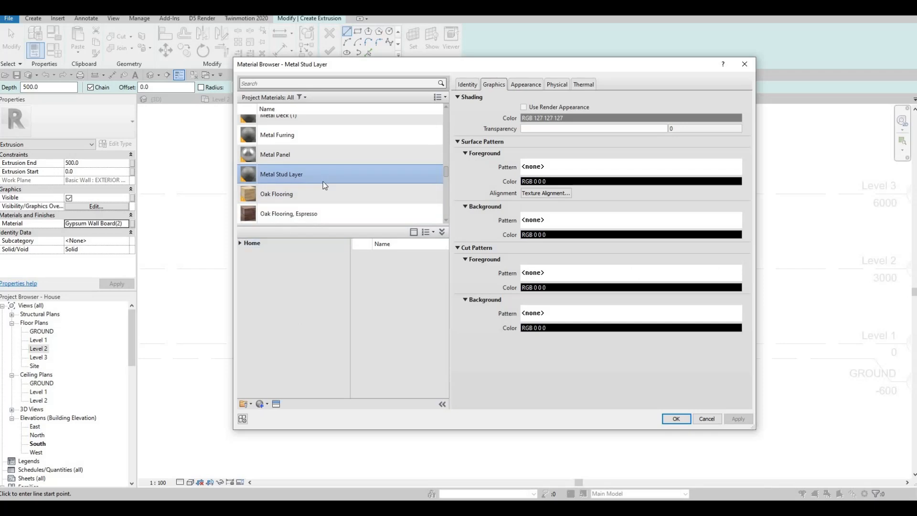
{"action": "scroll", "coordinate": [322, 187], "scroll_direction": "down", "scroll_amount": 5}
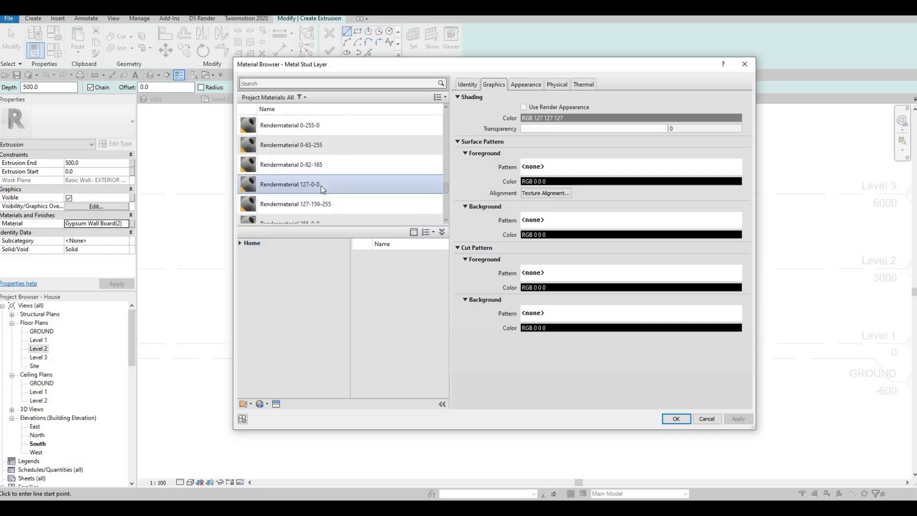
{"action": "scroll", "coordinate": [322, 189], "scroll_direction": "up", "scroll_amount": 2}
{"action": "scroll", "coordinate": [319, 184], "scroll_direction": "up", "scroll_amount": 1}
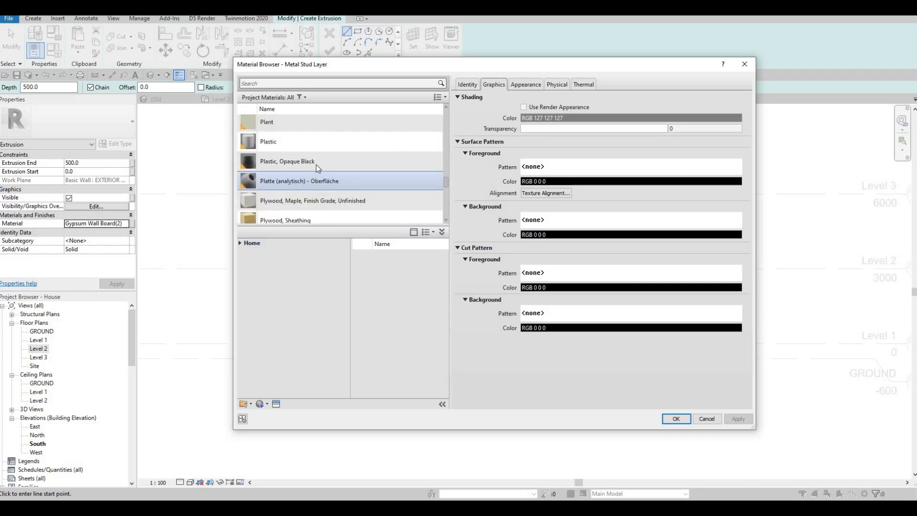
{"action": "left_click", "coordinate": [316, 165]}
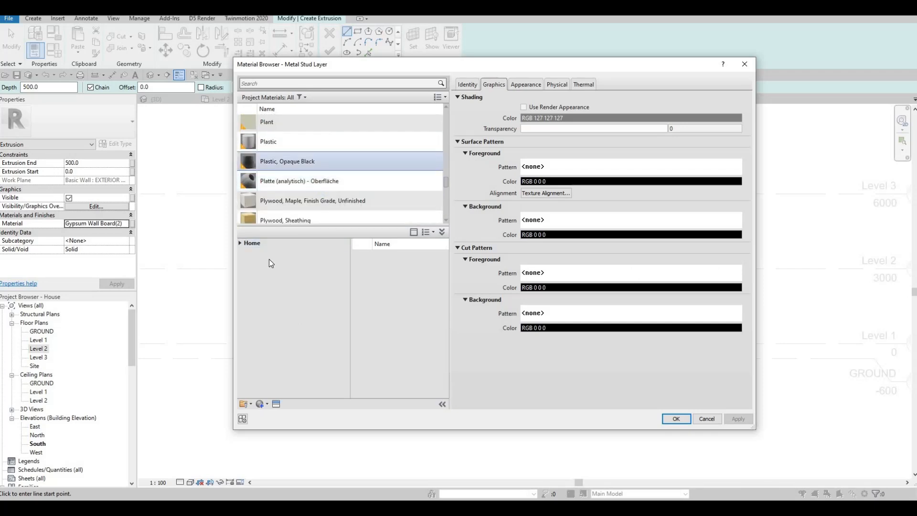
{"action": "left_click", "coordinate": [267, 405]}
{"action": "left_click", "coordinate": [287, 418]}
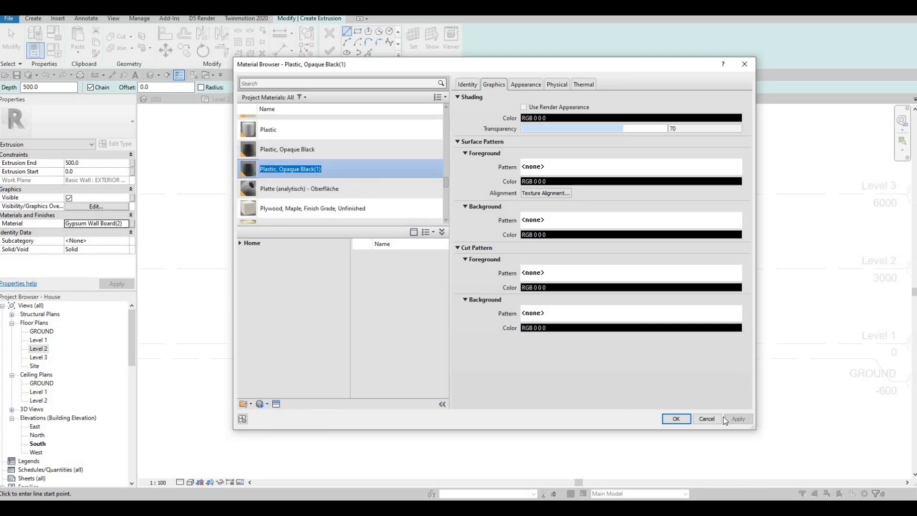
{"action": "left_click", "coordinate": [677, 419]}
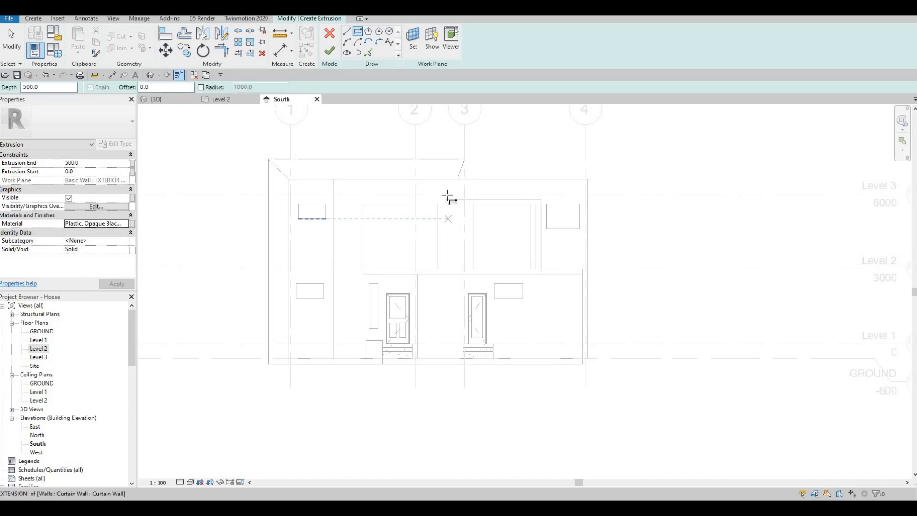
Sketch a vertical rectangle about 360 mm wide and 3600 mm high between the large windows, from the wall's upper edge to Level 2
{"action": "scroll", "coordinate": [449, 217], "scroll_direction": "up", "scroll_amount": 3}
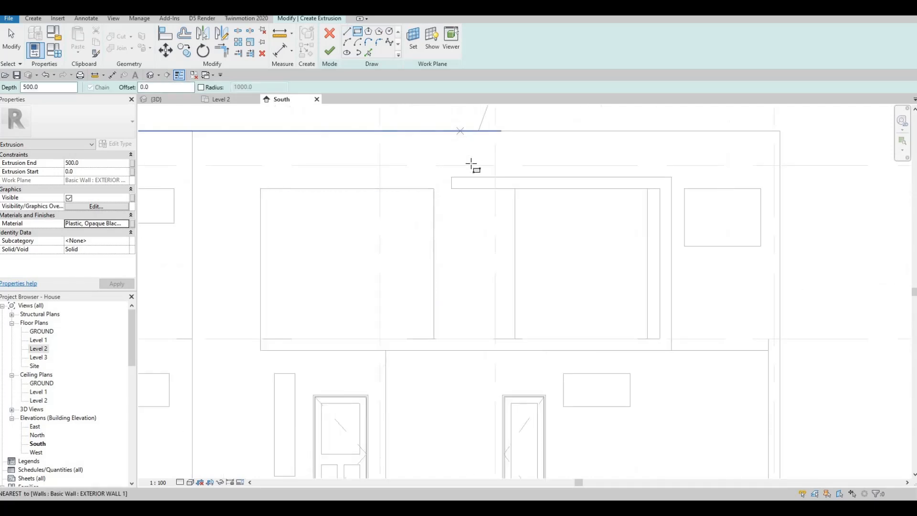
{"action": "left_click", "coordinate": [460, 131]}
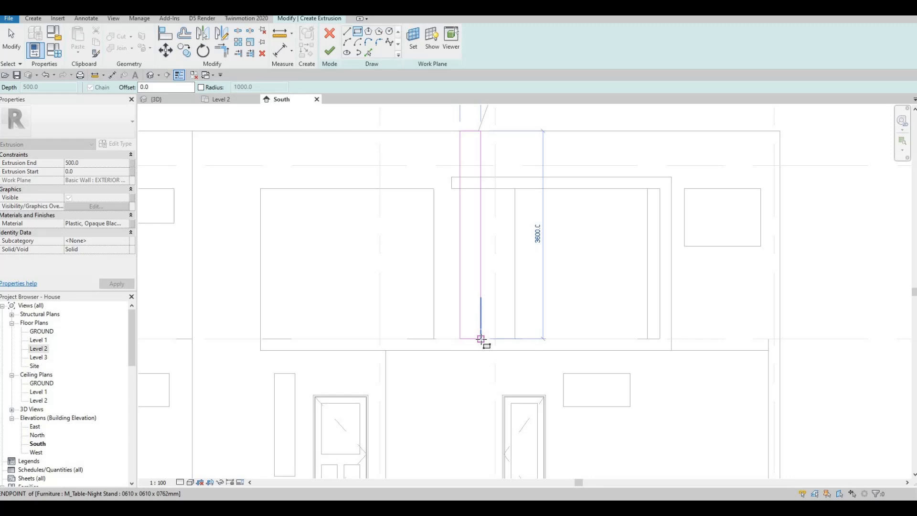
{"action": "left_click", "coordinate": [481, 338]}
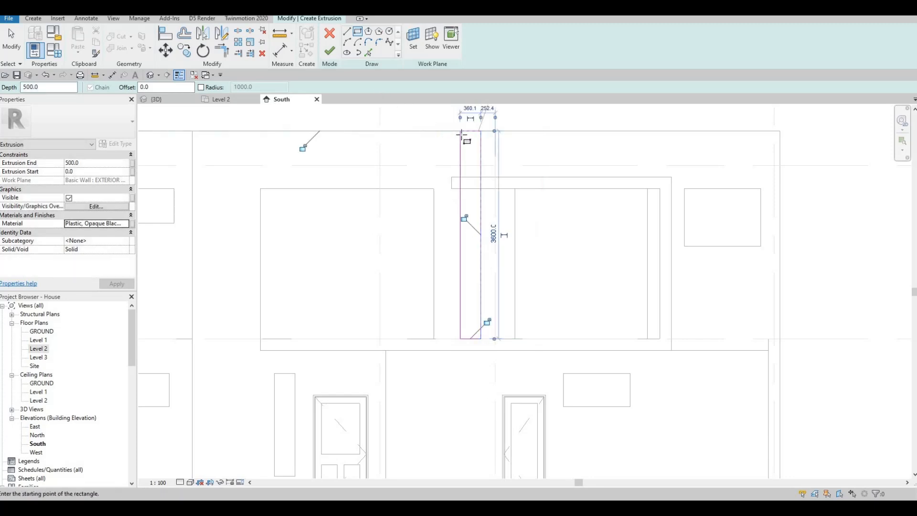
{"action": "key", "text": "Escape"}
{"action": "key", "text": "Escape"}
Lower the rectangle's upper edge to the underside of the frame band's upper arm, making it 2600 mm high
{"action": "left_click_drag", "start_coordinate": [468, 131], "coordinate": [466, 188]}
{"action": "middle_click_drag", "start_coordinate": [297, 201], "coordinate": [257, 213]}
{"action": "key", "text": "Escape"}
{"action": "key", "text": "Escape"}
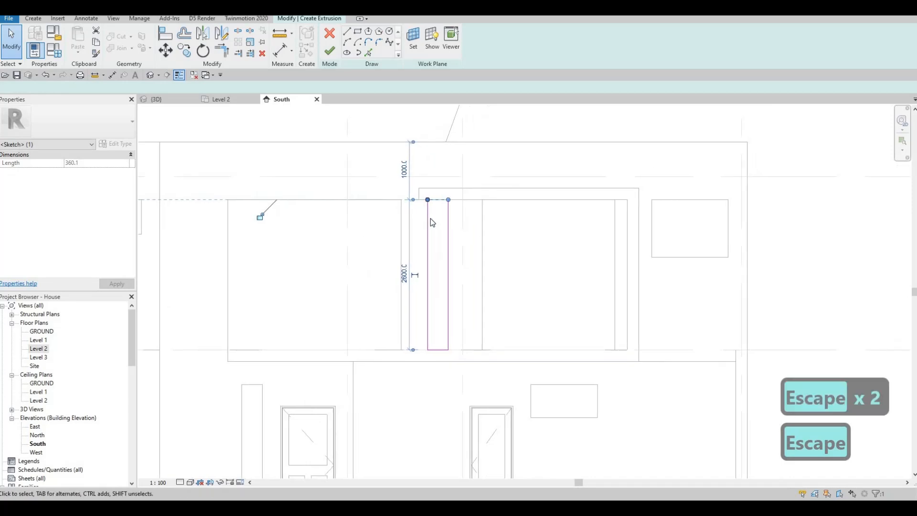
Sketch a second rectangle about 321 mm wide and 800 mm high, from the band's upper face to the wall's upper edge
{"action": "left_click", "coordinate": [358, 31]}
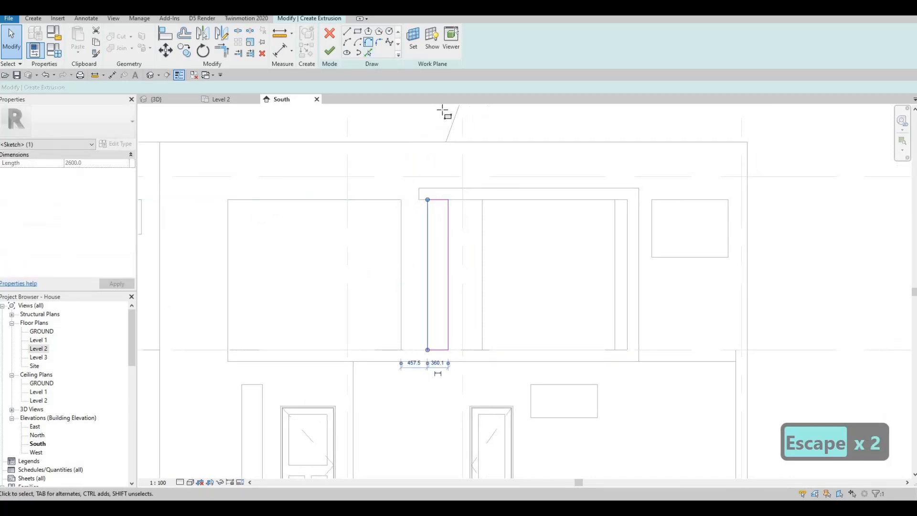
{"action": "key", "text": "Escape"}
{"action": "left_click", "coordinate": [430, 189]}
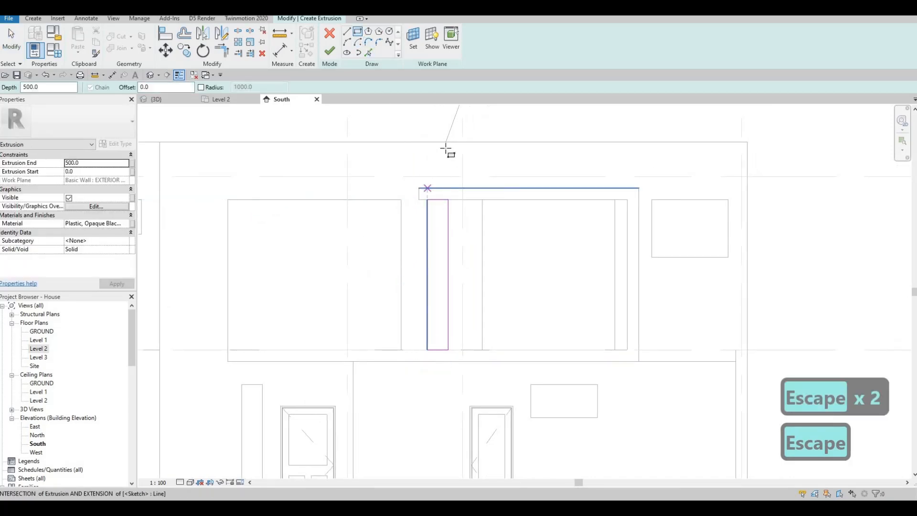
{"action": "left_click", "coordinate": [445, 142]}
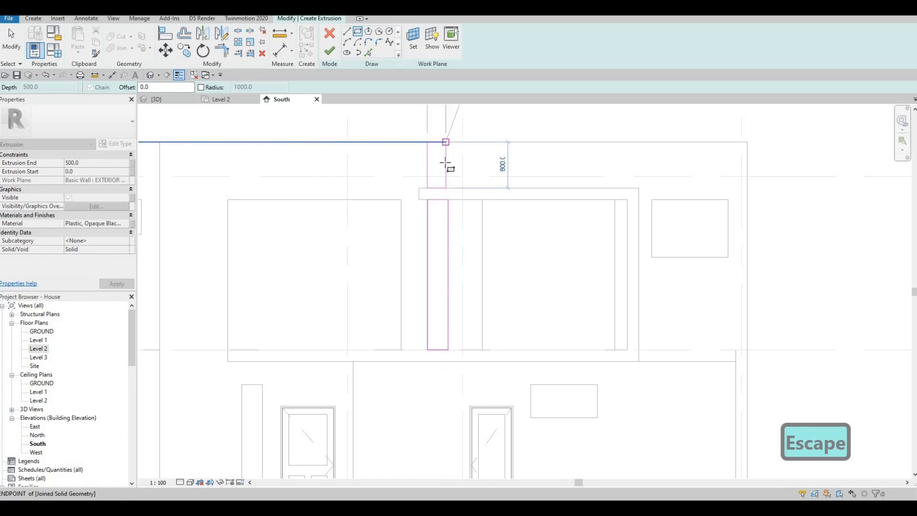
{"action": "key", "text": "Escape"}
{"action": "key", "text": "Escape"}
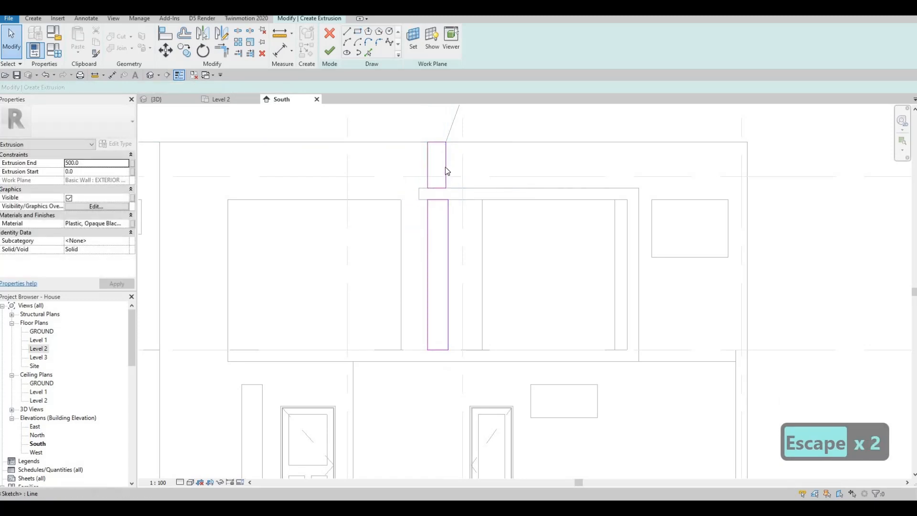
Set the upper rectangle's width to 300 mm
{"action": "left_click", "coordinate": [445, 167]}
{"action": "scroll", "coordinate": [445, 167], "scroll_direction": "up", "scroll_amount": 2}
{"action": "left_click", "coordinate": [435, 215]}
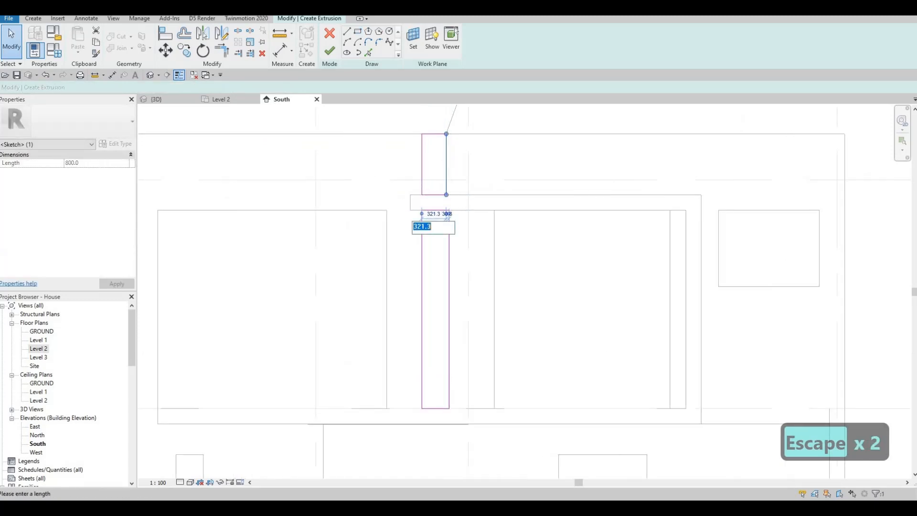
{"action": "type", "text": "300"}
{"action": "key", "text": "Return"}
{"action": "key", "text": "Escape"}
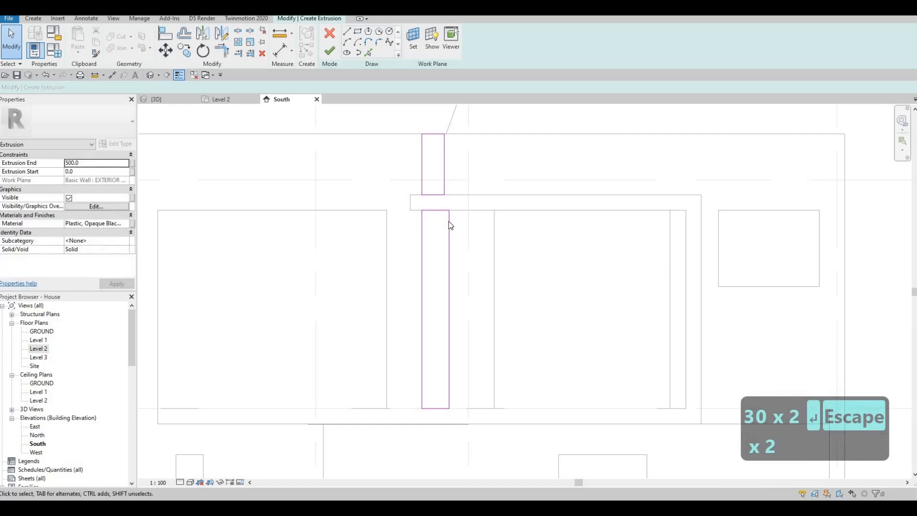
{"action": "left_click", "coordinate": [449, 223]}
{"action": "scroll", "coordinate": [446, 199], "scroll_direction": "up", "scroll_amount": 2}
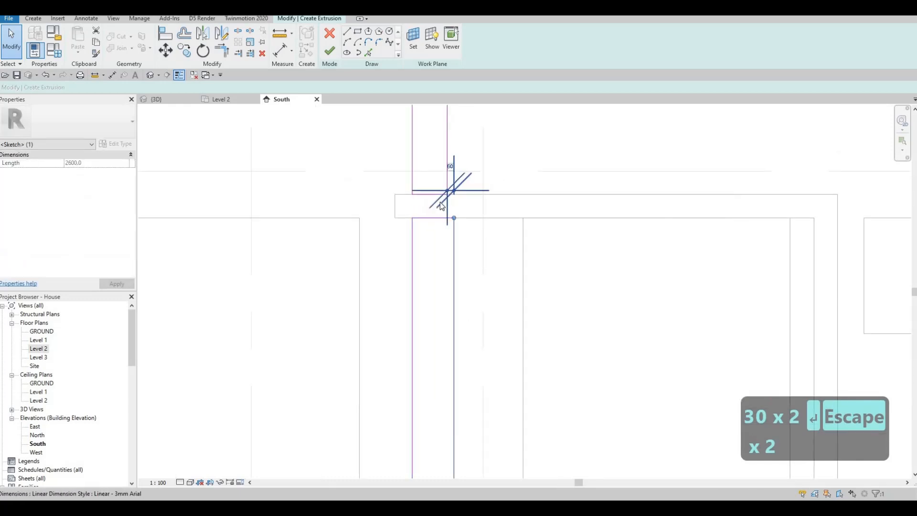
{"action": "key", "text": "ctrl+z"}
{"action": "scroll", "coordinate": [439, 203], "scroll_direction": "up", "scroll_amount": 2}
{"action": "left_click", "coordinate": [464, 232]}
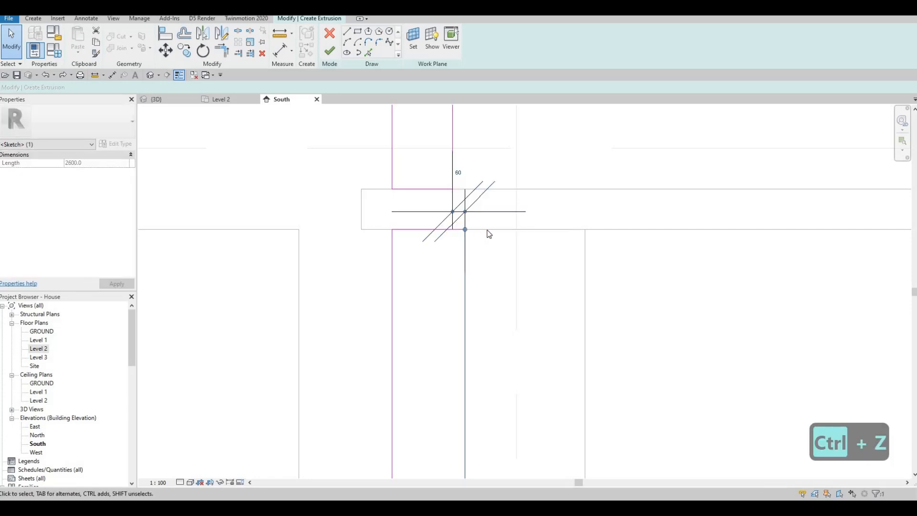
{"action": "key", "text": "ctrl+z"}
Set the lower rectangle's width to 300 mm, measured from its opposite vertical edge
{"action": "left_click", "coordinate": [465, 231]}
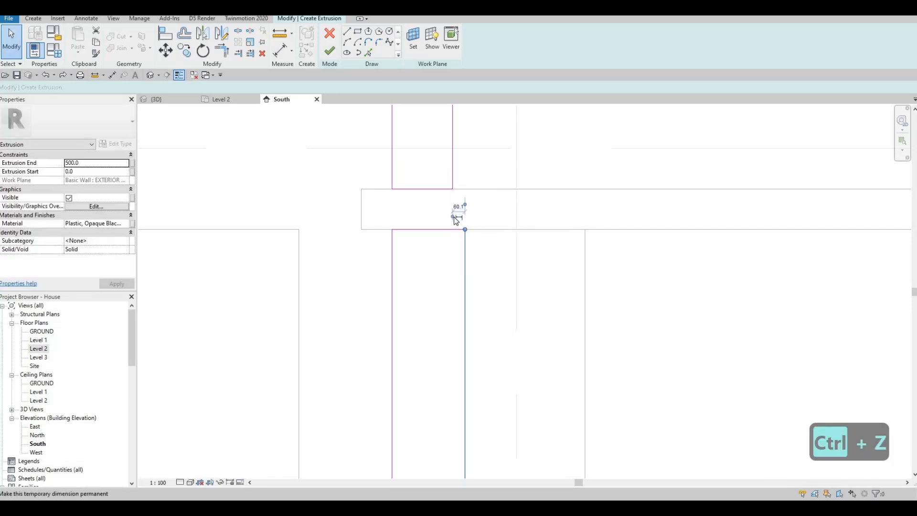
{"action": "mouse_move", "coordinate": [453, 217]}
{"action": "left_mouse_down"}
{"action": "mouse_move", "coordinate": [377, 225]}
{"action": "mouse_move", "coordinate": [393, 230]}
{"action": "left_mouse_up"}
{"action": "left_click", "coordinate": [428, 204]}
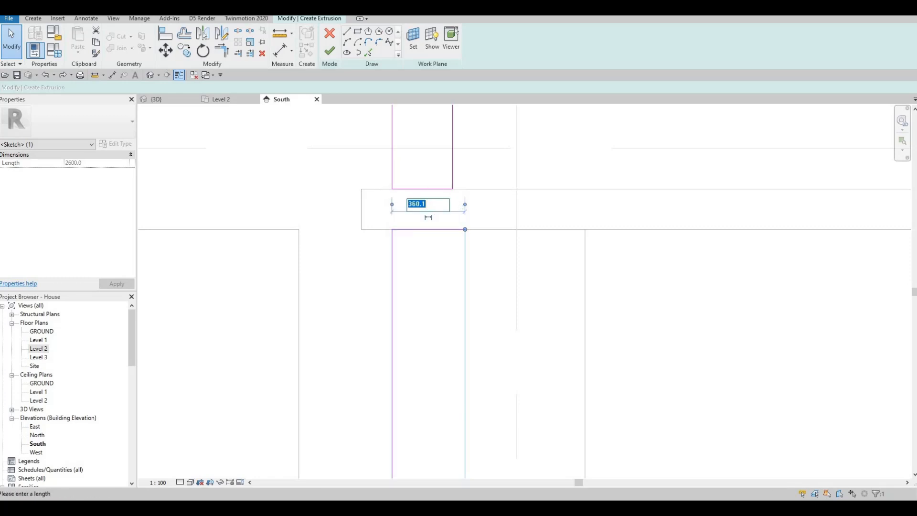
{"action": "type", "text": "300"}
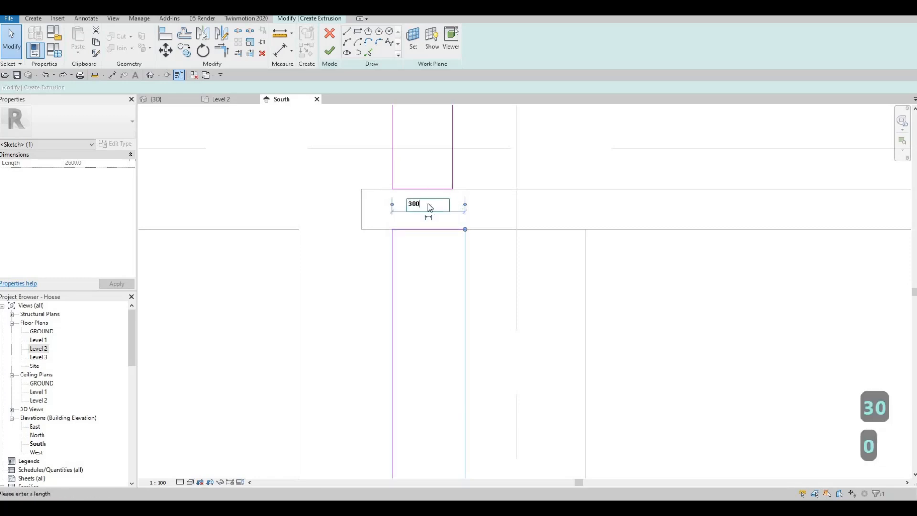
{"action": "key", "text": "Return"}
{"action": "scroll", "coordinate": [416, 221], "scroll_direction": "down", "scroll_amount": 3}
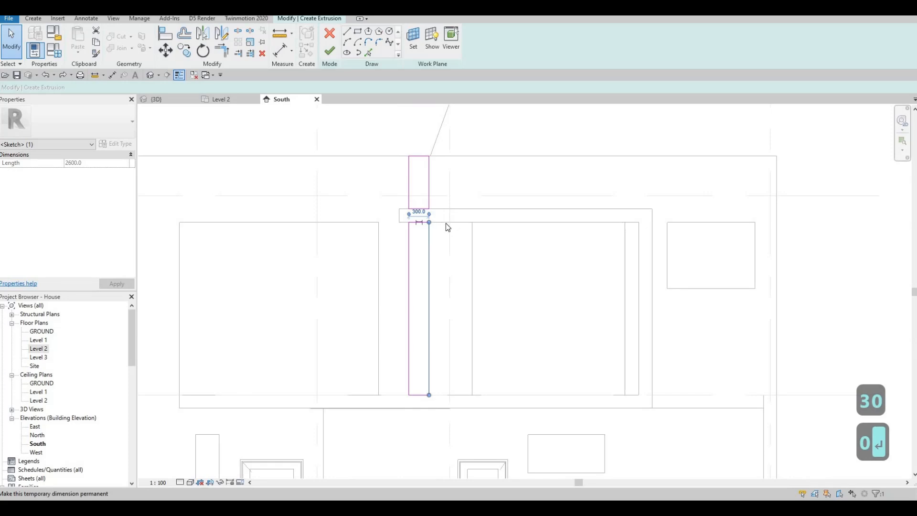
Finish the extrusion sketch with the two stacked strip rectangles between the large windows
{"action": "key", "text": "Escape"}
{"action": "key", "text": "Tab"}
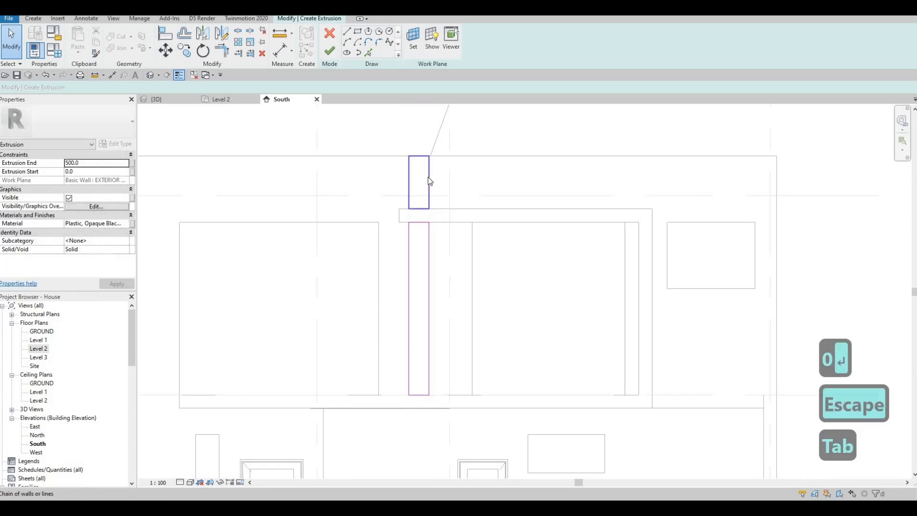
{"action": "left_click", "coordinate": [428, 177]}
{"action": "key", "text": "Escape"}
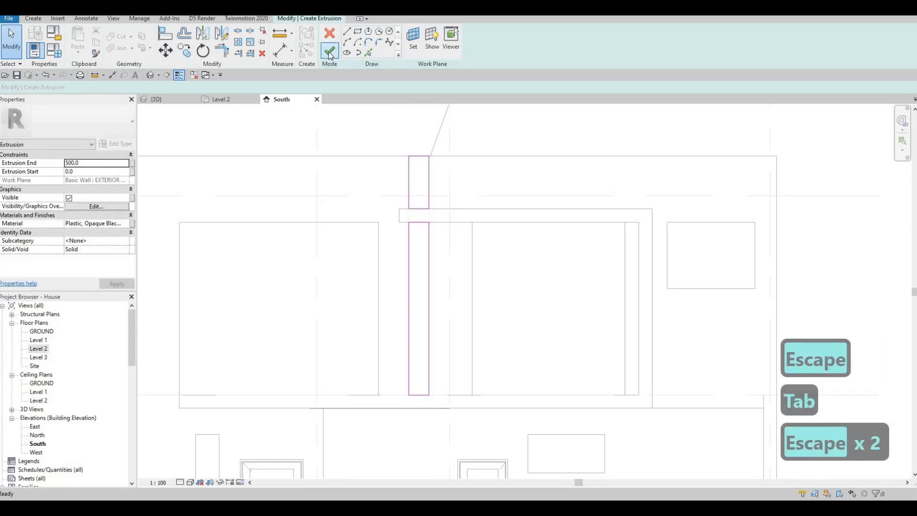
{"action": "left_click", "coordinate": [330, 51]}
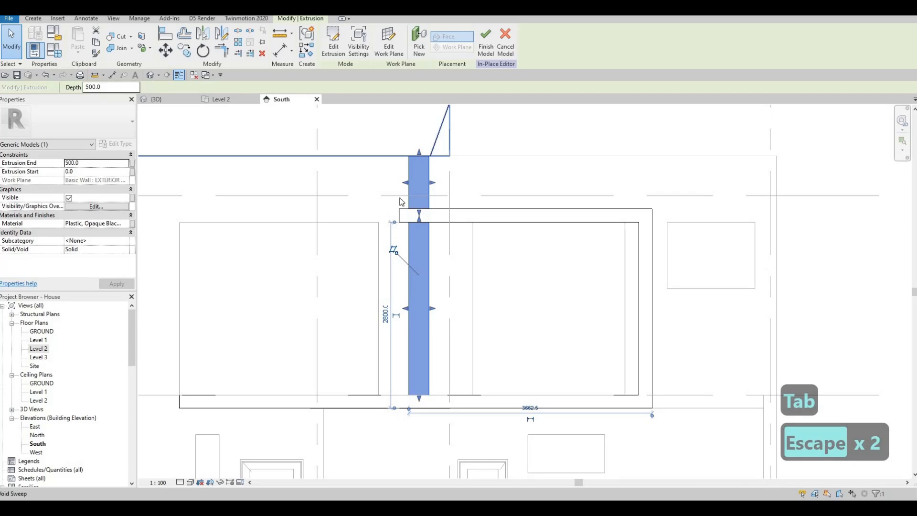
In the 3D view, stretch the new strip extrusion outward from the wall to a depth of about 1009 mm
{"action": "left_click", "coordinate": [417, 338]}
{"action": "mouse_move", "coordinate": [432, 291]}
{"action": "middle_mouse_down", "text": "shift"}
{"action": "mouse_move", "coordinate": [431, 269]}
{"action": "mouse_move", "coordinate": [409, 272]}
{"action": "mouse_move", "coordinate": [428, 290]}
{"action": "middle_mouse_up", "text": "shift"}
{"action": "left_click", "coordinate": [439, 241]}
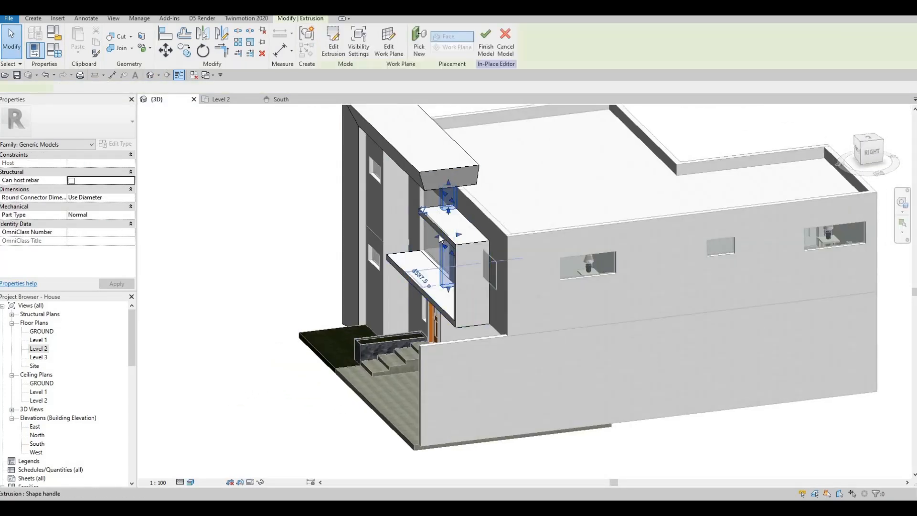
{"action": "scroll", "coordinate": [439, 237], "scroll_direction": "up", "scroll_amount": 2}
{"action": "left_click_drag", "start_coordinate": [425, 235], "coordinate": [420, 254]}
{"action": "middle_click_drag", "start_coordinate": [630, 259], "coordinate": [478, 274], "text": "shift"}
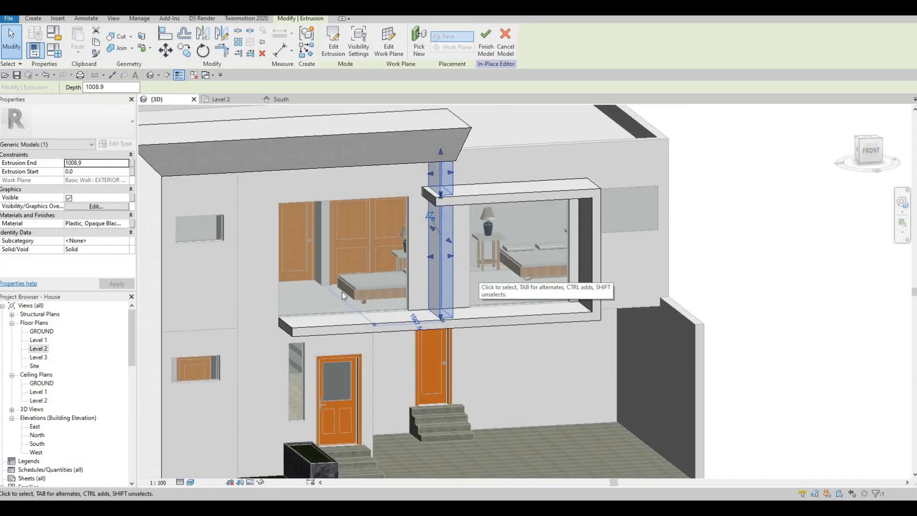
{"action": "middle_click_drag", "start_coordinate": [284, 307], "coordinate": [252, 327], "text": "shift"}
{"action": "middle_click_drag", "start_coordinate": [355, 309], "coordinate": [380, 215], "text": "shift"}
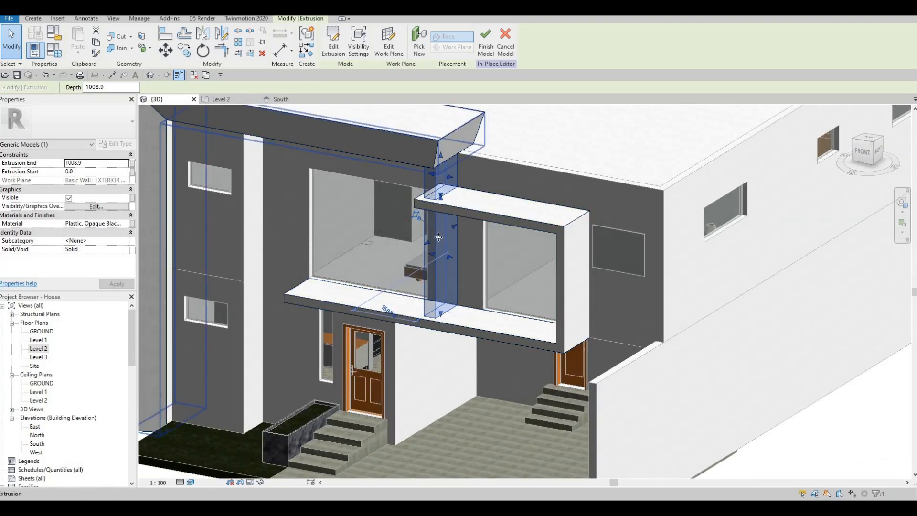
In the South elevation, start another extrusion and sketch a rectangle about 392 mm wide and 7200 mm high from the ground to the wall's upper edge
{"action": "left_click", "coordinate": [288, 96]}
{"action": "scroll", "coordinate": [310, 271], "scroll_direction": "down", "scroll_amount": 3}
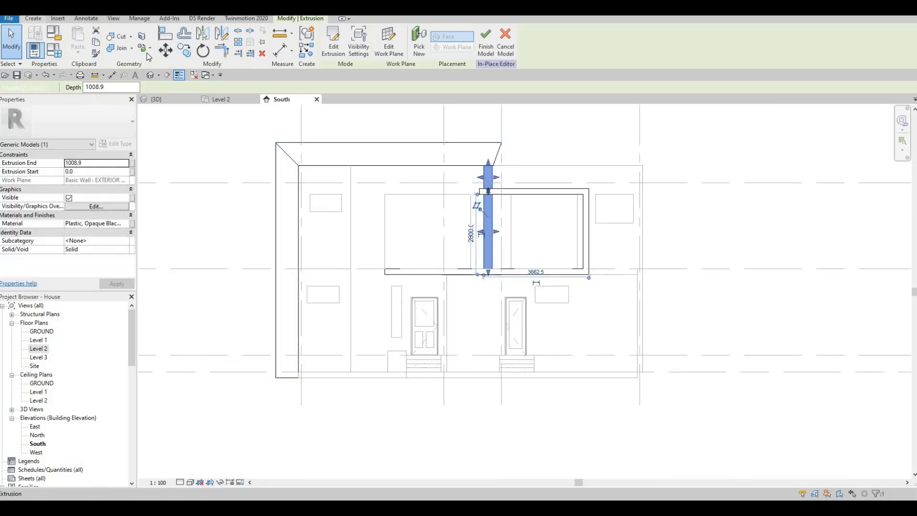
{"action": "left_click", "coordinate": [33, 18]}
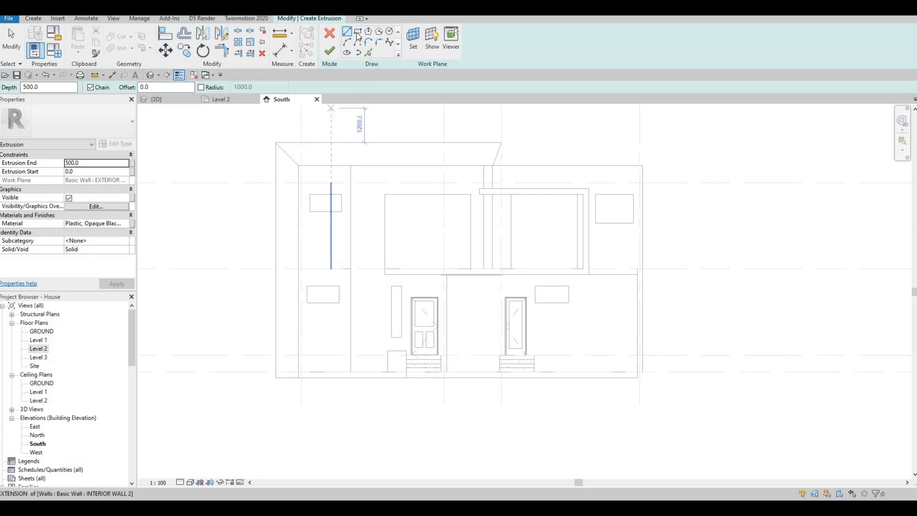
{"action": "key", "text": "Escape"}
{"action": "key", "text": "Escape"}
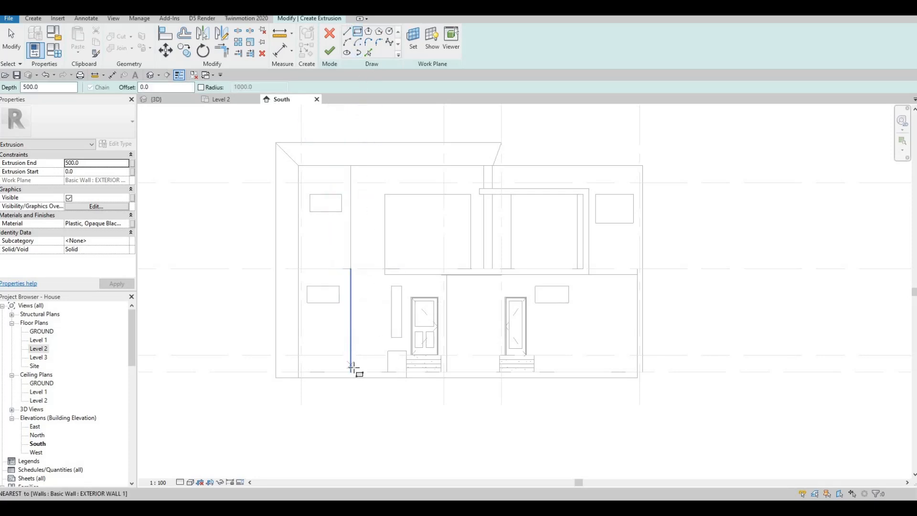
{"action": "left_click", "coordinate": [362, 164]}
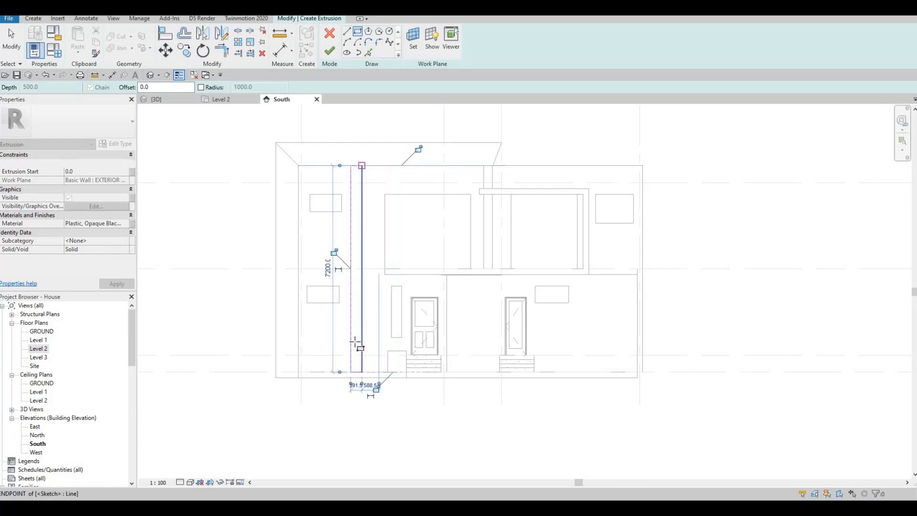
{"action": "key", "text": "Escape"}
{"action": "key", "text": "Escape"}
Set the tall rectangle's width to 300 mm
{"action": "scroll", "coordinate": [353, 341], "scroll_direction": "up", "scroll_amount": 2}
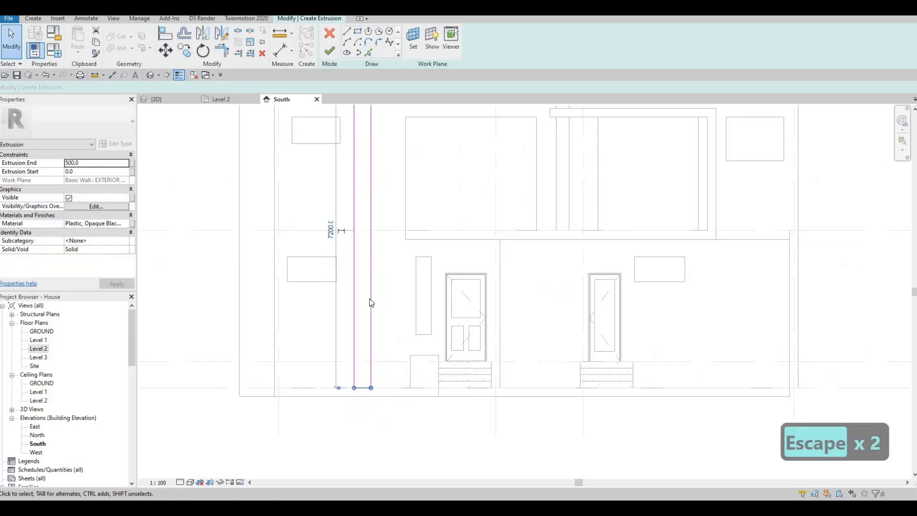
{"action": "key", "text": "Escape"}
{"action": "middle_click_drag", "start_coordinate": [370, 120], "coordinate": [340, 349]}
{"action": "middle_click_drag", "start_coordinate": [378, 396], "coordinate": [426, 121]}
{"action": "scroll", "coordinate": [374, 393], "scroll_direction": "up", "scroll_amount": 2}
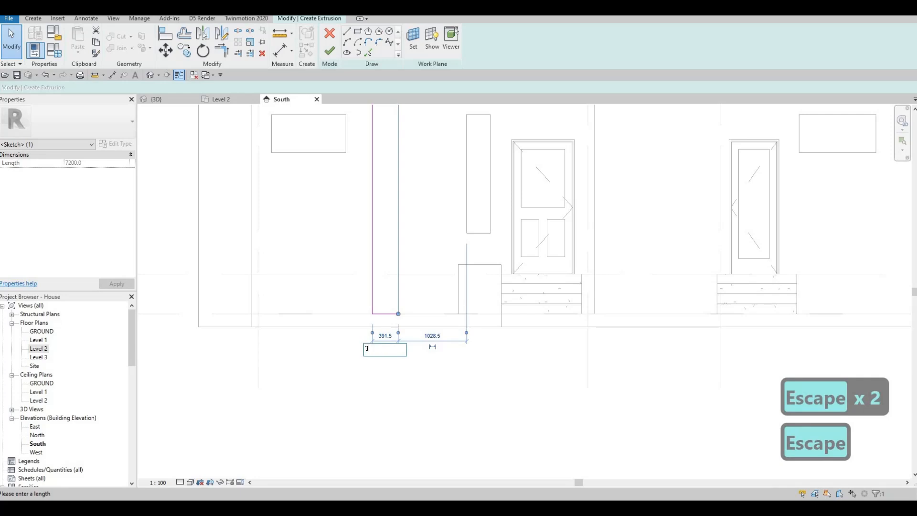
{"action": "type", "text": "00"}
{"action": "key", "text": "Return"}
{"action": "scroll", "coordinate": [368, 333], "scroll_direction": "down", "scroll_amount": 2}
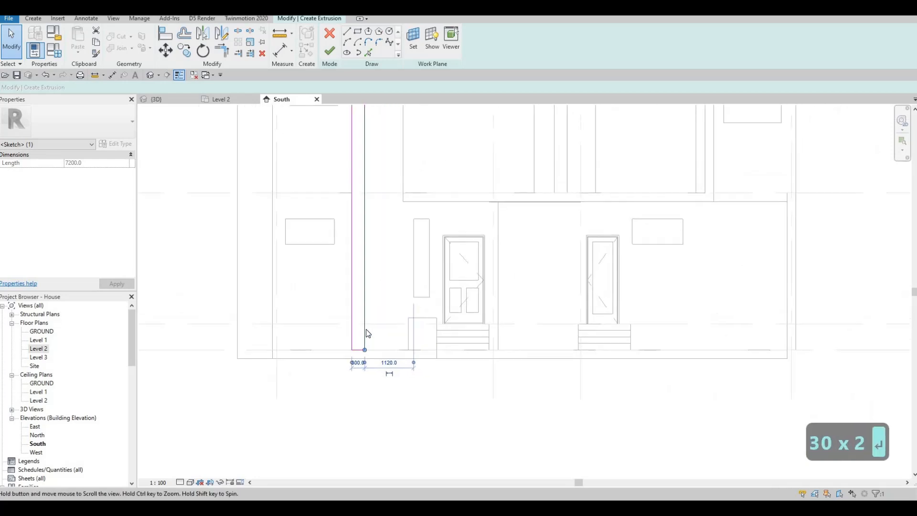
{"action": "key", "text": "Escape"}
{"action": "key", "text": "Escape"}
Copy the whole tall rectangle about 420 mm sideways toward the front door
{"action": "left_click", "coordinate": [357, 356]}
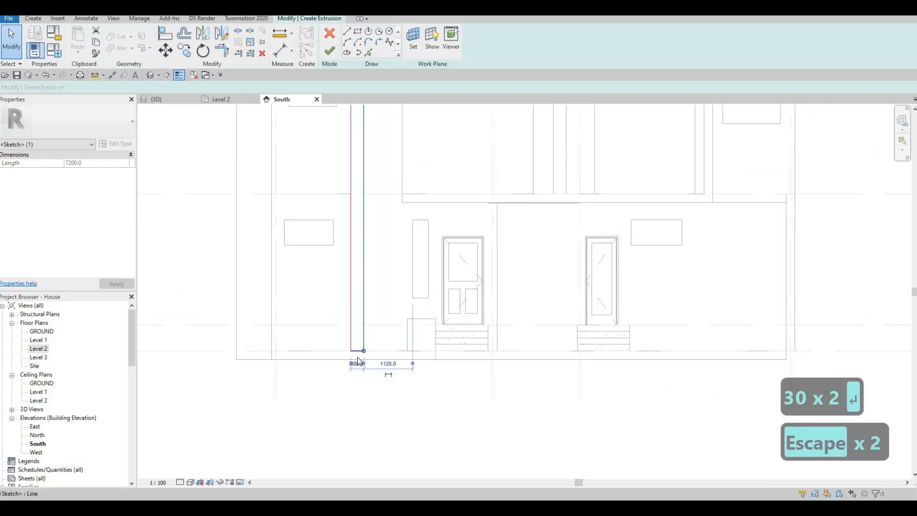
{"action": "scroll", "coordinate": [357, 356], "scroll_direction": "up", "scroll_amount": 2}
{"action": "key", "text": "Tab"}
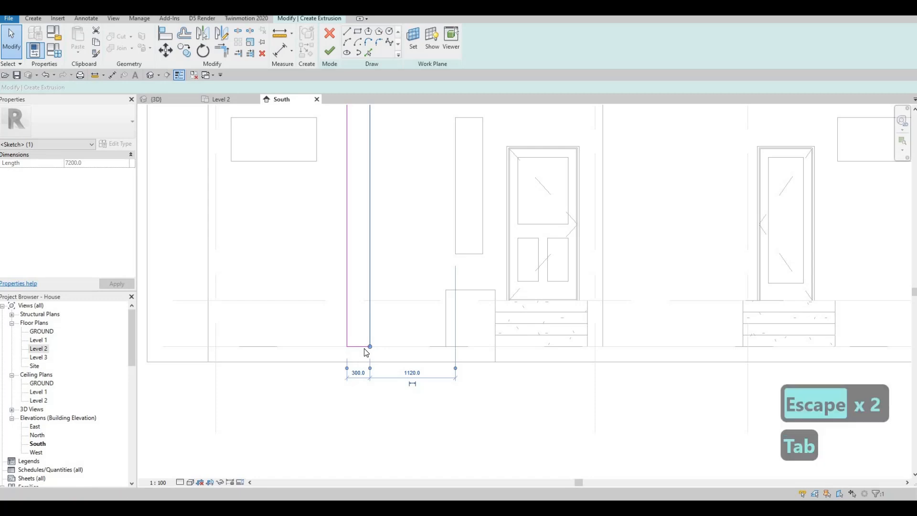
{"action": "key", "text": "Tab"}
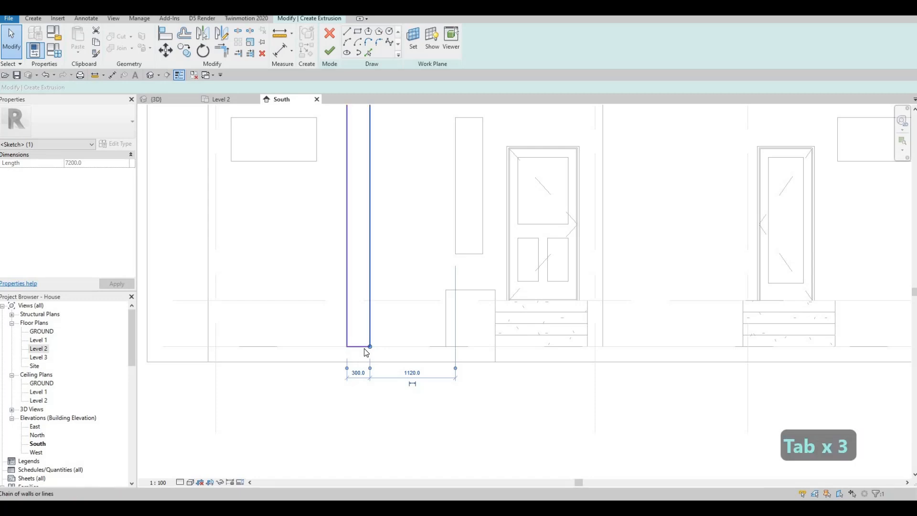
{"action": "left_click", "coordinate": [364, 348]}
{"action": "key", "text": "c"}
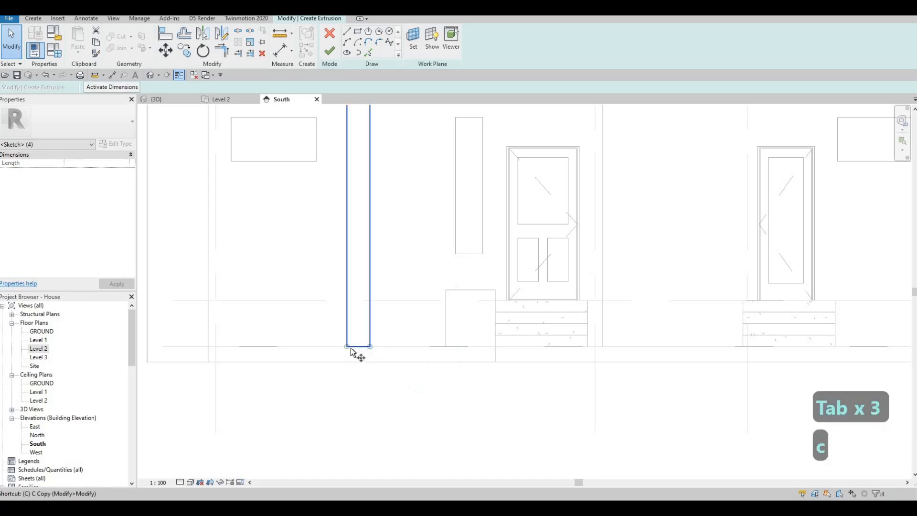
{"action": "key", "text": "o"}
{"action": "left_click", "coordinate": [347, 346]}
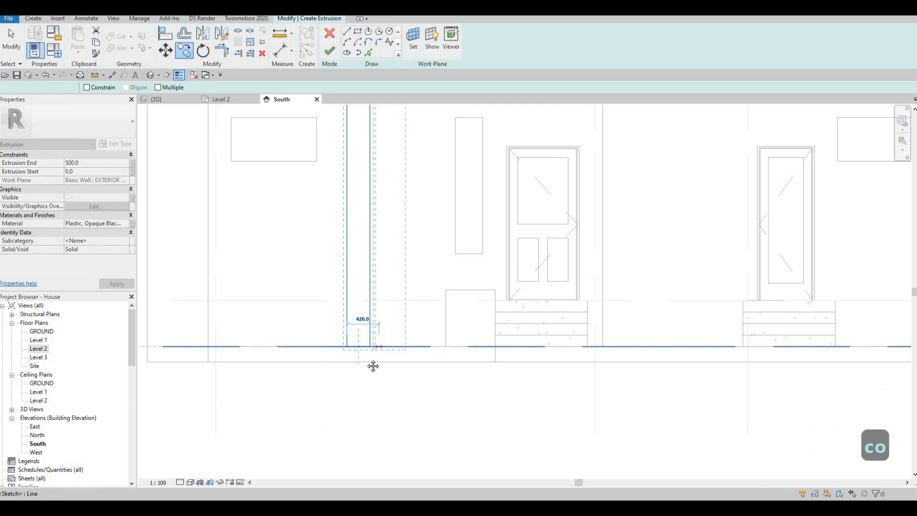
{"action": "left_click", "coordinate": [373, 366]}
Copy the second tall rectangle sideways so the third one's outer edge meets the near edge of the large upper window
{"action": "scroll", "coordinate": [359, 233], "scroll_direction": "down", "scroll_amount": 3}
{"action": "middle_click_drag", "start_coordinate": [348, 210], "coordinate": [357, 269]}
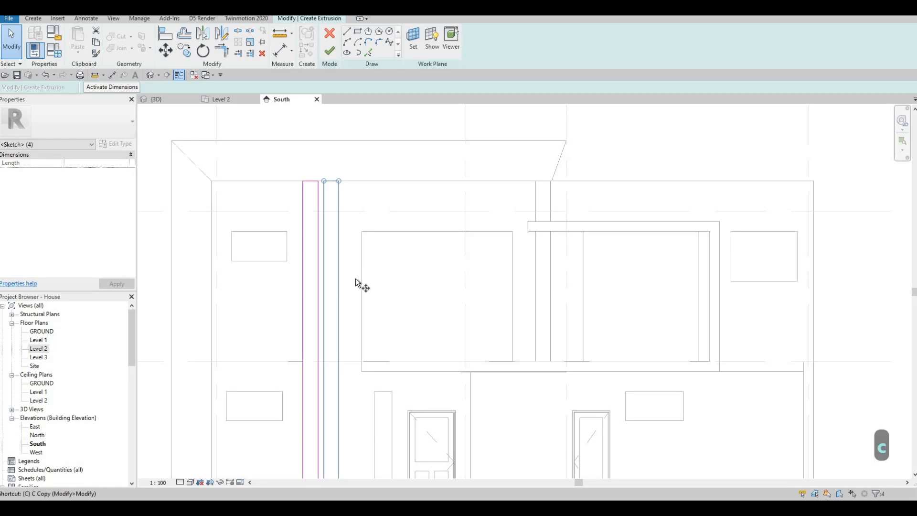
{"action": "key", "text": "o"}
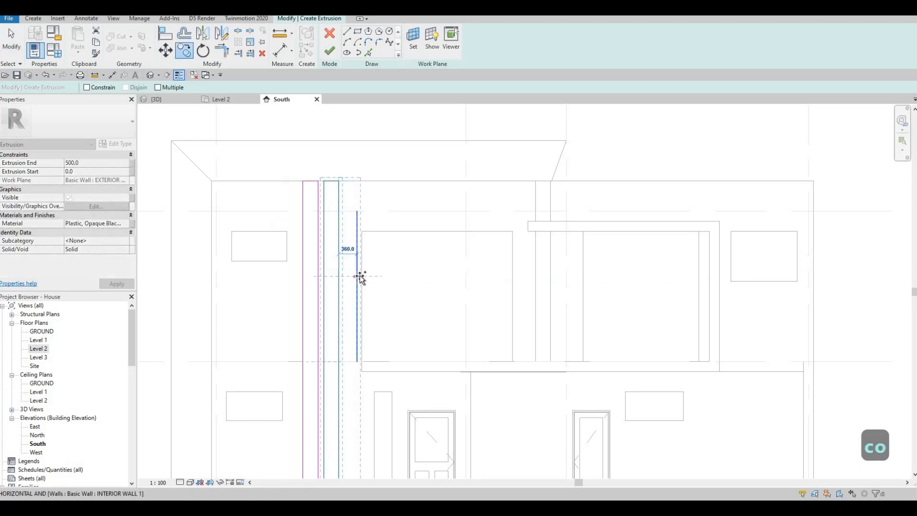
{"action": "left_click", "coordinate": [359, 283]}
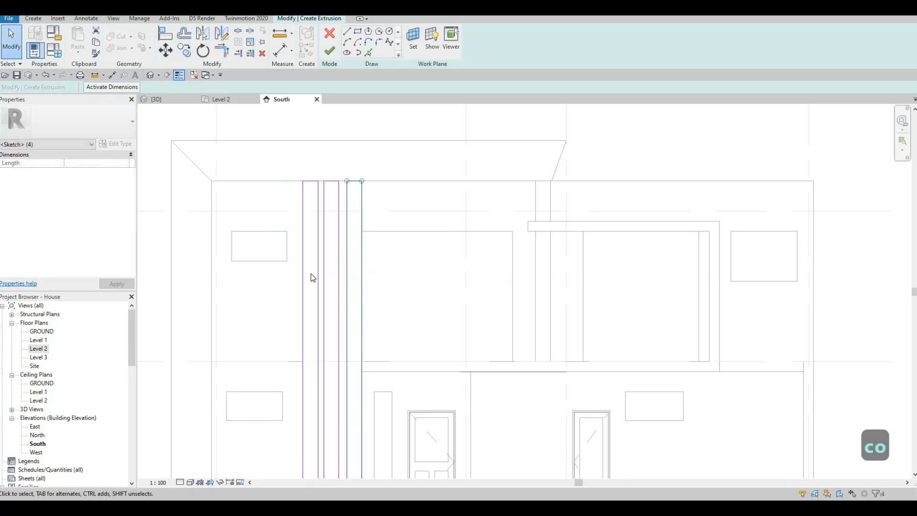
{"action": "middle_click_drag", "start_coordinate": [313, 278], "coordinate": [281, 193]}
{"action": "key", "text": "Escape"}
Nudge the middle tall rectangle slightly toward the third one to even out the gaps
{"action": "middle_click_drag", "start_coordinate": [289, 130], "coordinate": [289, 196]}
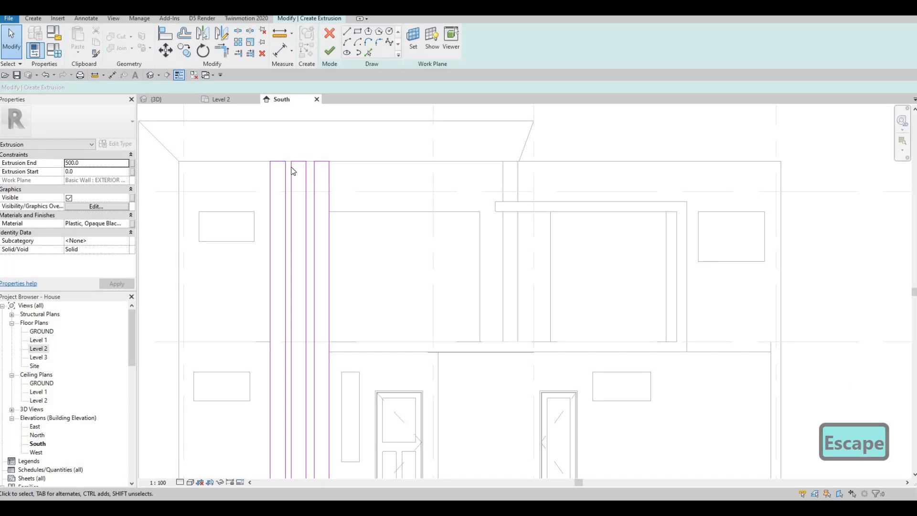
{"action": "scroll", "coordinate": [293, 171], "scroll_direction": "up", "scroll_amount": 1}
{"action": "key", "text": "Tab"}
{"action": "left_click", "coordinate": [296, 143]}
{"action": "scroll", "coordinate": [295, 142], "scroll_direction": "up", "scroll_amount": 1}
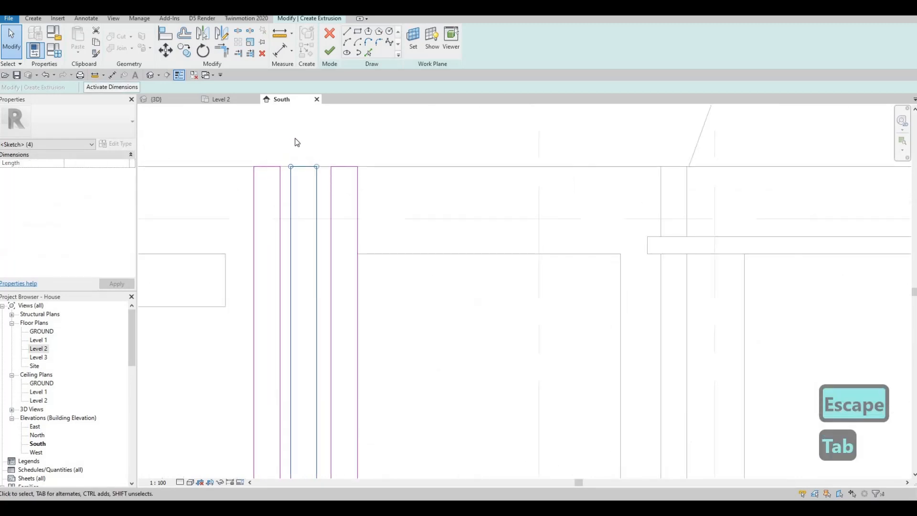
{"action": "key", "text": "Right"}
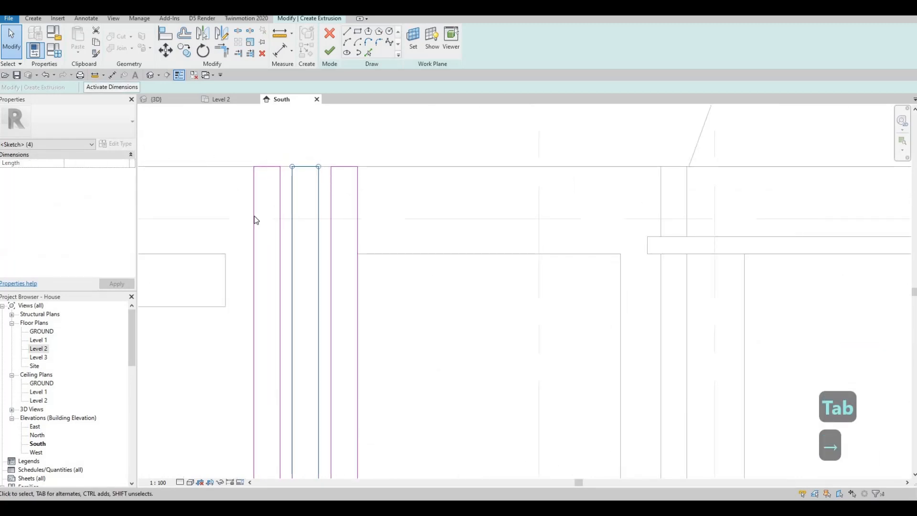
{"action": "scroll", "coordinate": [319, 262], "scroll_direction": "down", "scroll_amount": 3}
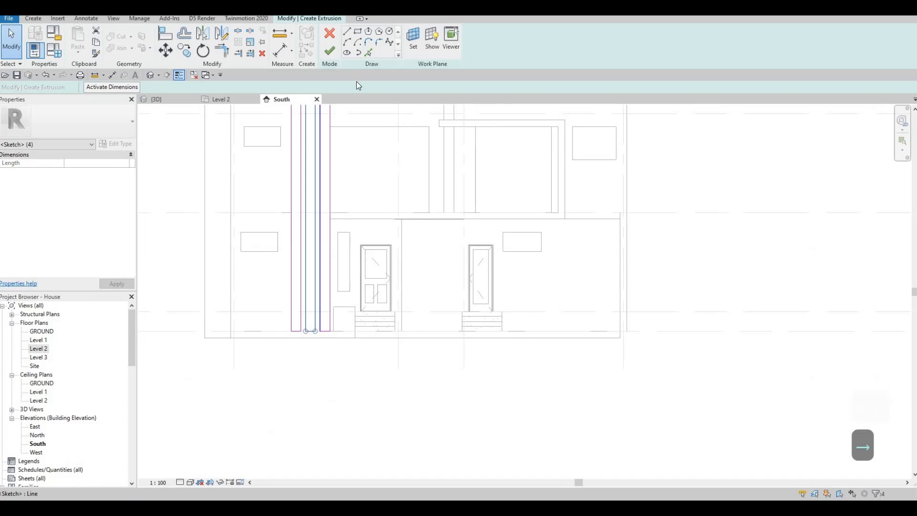
Sketch a horizontal helper line along the base, spanning the gap between the first and third tall rectangles
{"action": "left_click", "coordinate": [347, 32]}
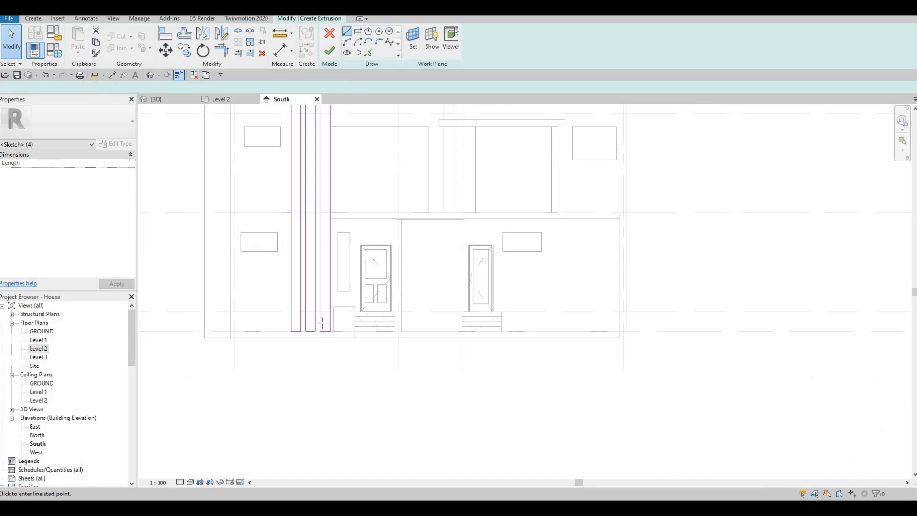
{"action": "scroll", "coordinate": [323, 324], "scroll_direction": "up", "scroll_amount": 4}
{"action": "left_click", "coordinate": [288, 307]}
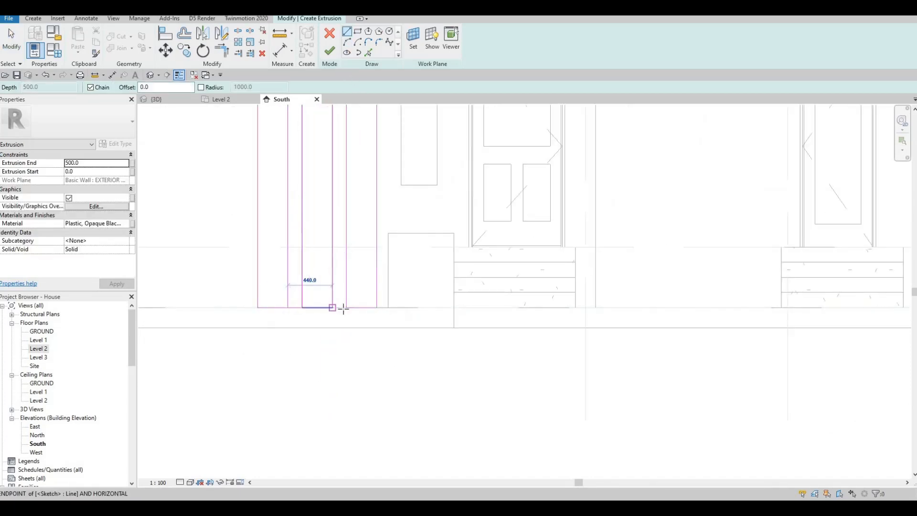
{"action": "left_click", "coordinate": [335, 306]}
{"action": "key", "text": "Escape"}
{"action": "key", "text": "Escape"}
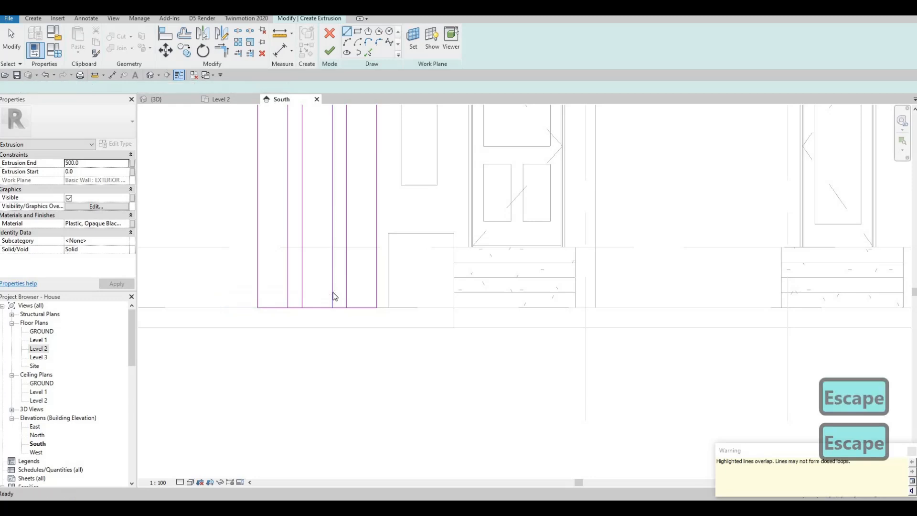
{"action": "key", "text": "Escape"}
Move the middle tall rectangle by its base midpoint out toward the front steps, clear of the other two rectangles
{"action": "key", "text": "Tab"}
{"action": "left_click", "coordinate": [329, 303]}
{"action": "key", "text": "m"}
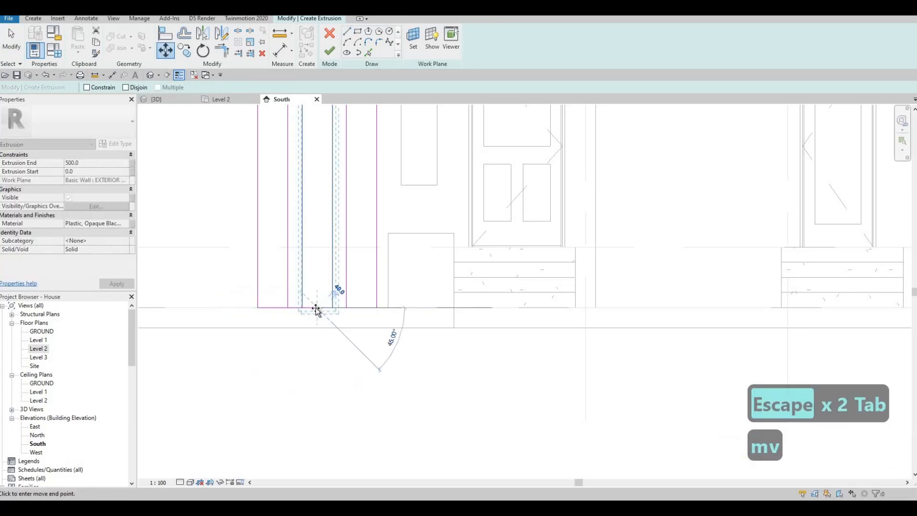
{"action": "scroll", "coordinate": [316, 308], "scroll_direction": "up", "scroll_amount": 4}
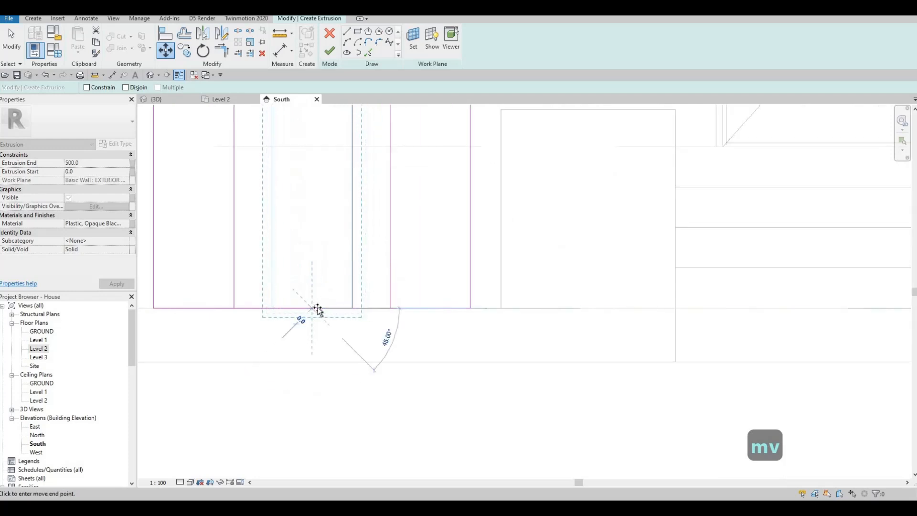
{"action": "scroll", "coordinate": [357, 366], "scroll_direction": "down", "scroll_amount": 2}
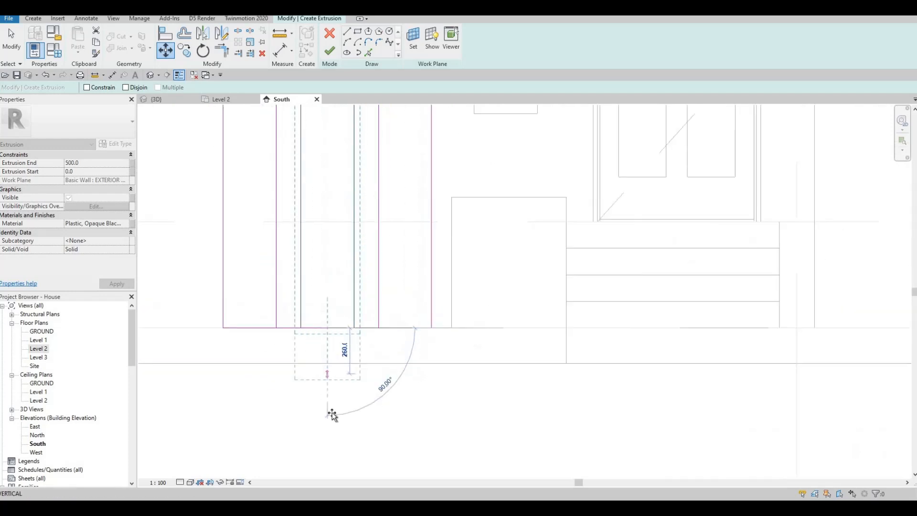
{"action": "left_click", "coordinate": [572, 384]}
{"action": "key", "text": "Escape"}
{"action": "key", "text": "Escape"}
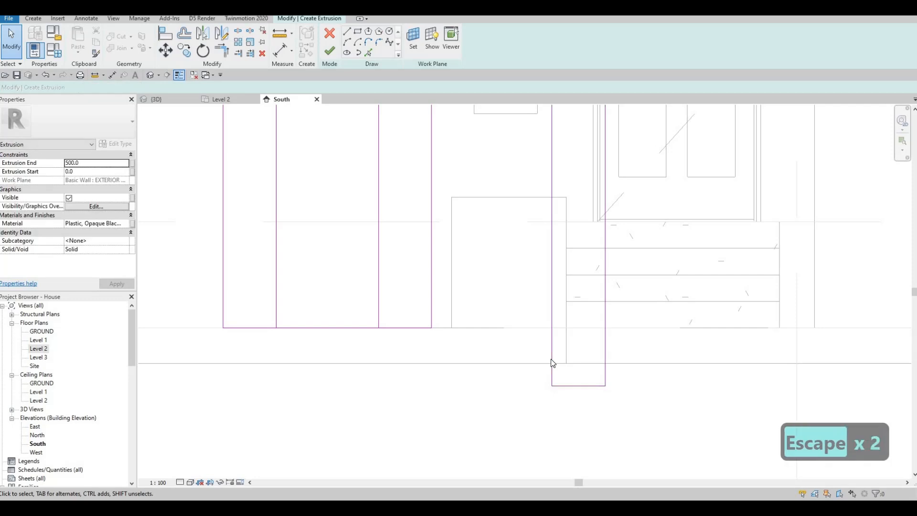
Move that rectangle by its base midpoint onto the helper line's midpoint, centring it between the first and third rectangles
{"action": "key", "text": "Tab"}
{"action": "left_click", "coordinate": [569, 385]}
{"action": "key", "text": "m"}
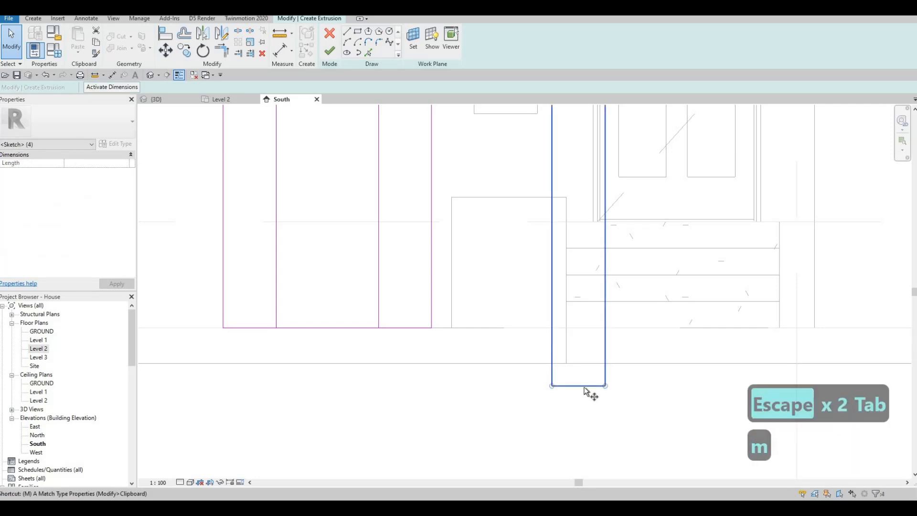
{"action": "key", "text": "v"}
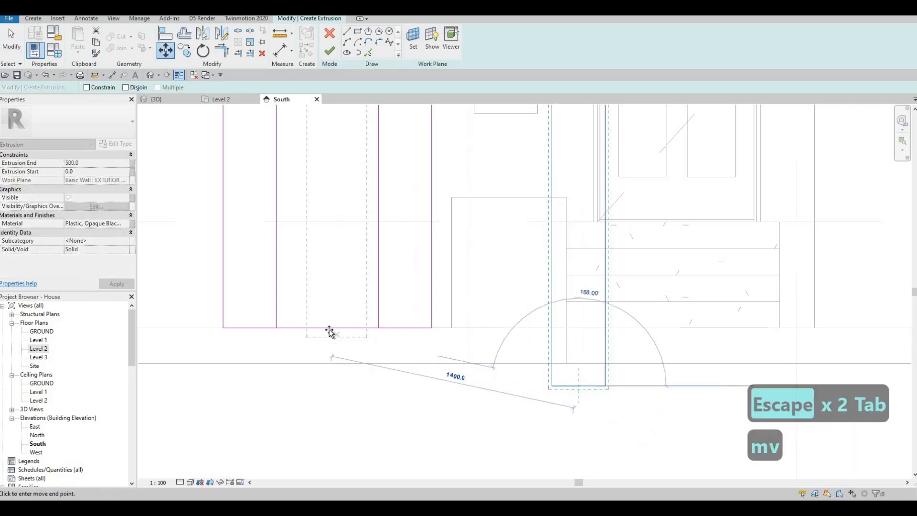
{"action": "left_click", "coordinate": [367, 331]}
{"action": "key", "text": "Escape"}
{"action": "key", "text": "Escape"}
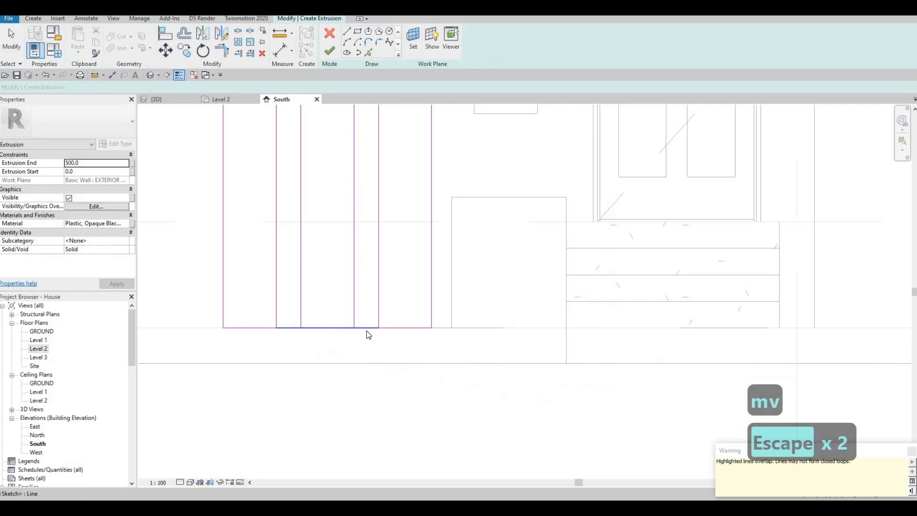
Delete the horizontal helper line at the base and finish the extrusion sketch of the three tall strips
{"action": "left_click", "coordinate": [353, 329]}
{"action": "key", "text": "Delete"}
{"action": "scroll", "coordinate": [328, 316], "scroll_direction": "down", "scroll_amount": 5}
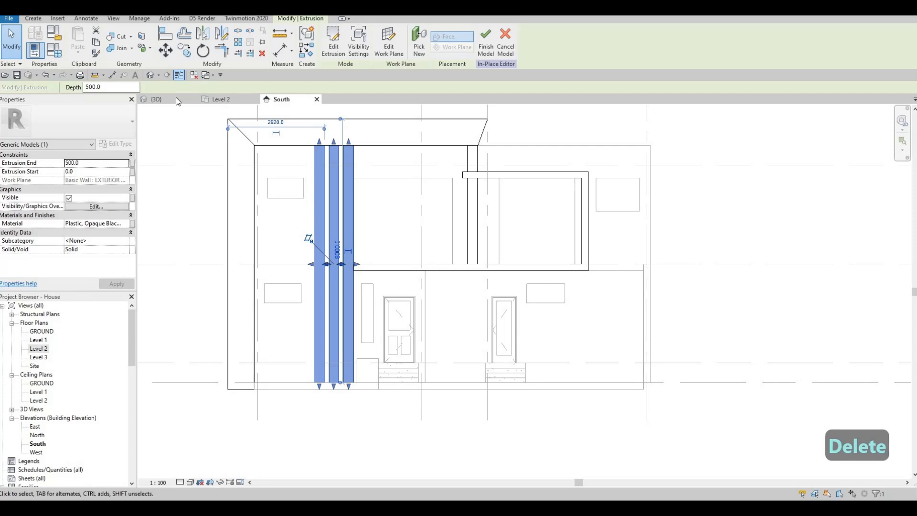
In the 3D view, align the front faces of the three tall strips with the front face of the short black strip between the windows
{"action": "left_click", "coordinate": [156, 99]}
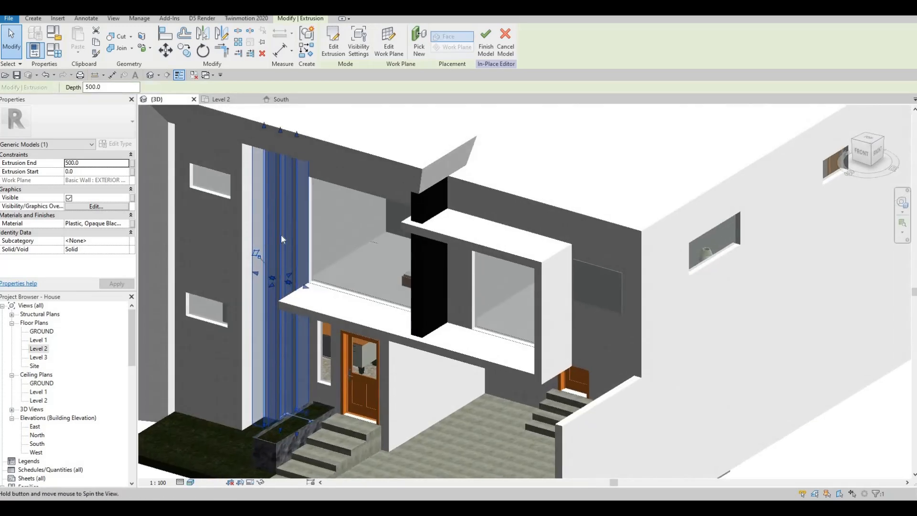
{"action": "key", "text": "Escape"}
{"action": "key", "text": "Escape"}
{"action": "key", "text": "a"}
{"action": "key", "text": "l"}
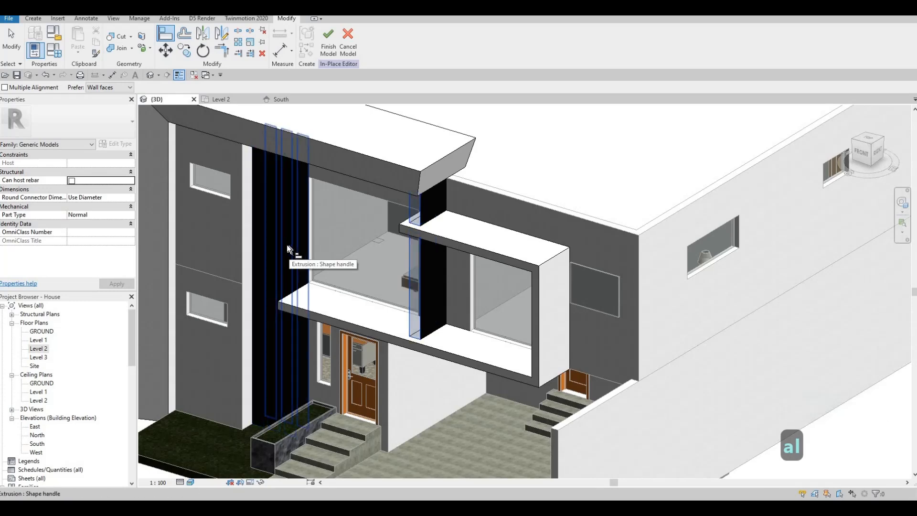
{"action": "key", "text": "Escape"}
Finish the in-place facade model with the three full-height black strips
{"action": "middle_click_drag", "start_coordinate": [271, 287], "coordinate": [324, 78], "text": "shift"}
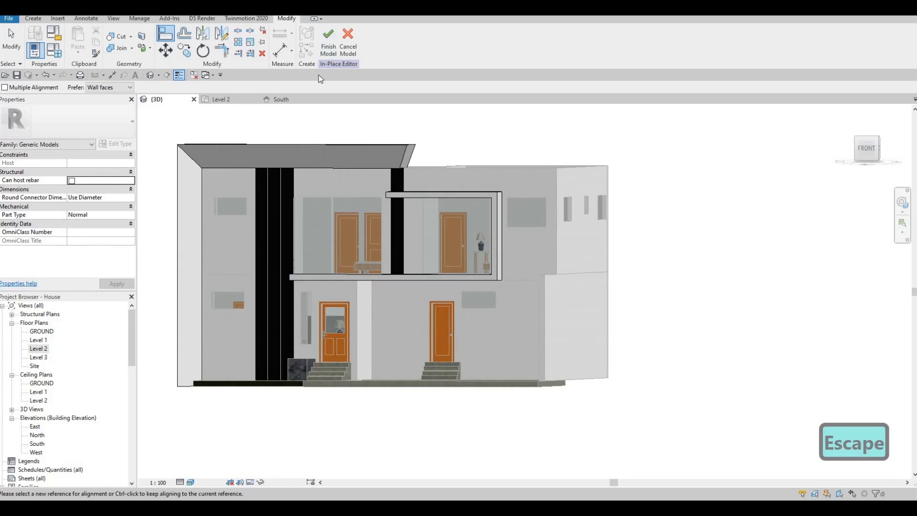
{"action": "scroll", "coordinate": [340, 290], "scroll_direction": "down", "scroll_amount": 2}
{"action": "left_click", "coordinate": [328, 45]}
{"action": "middle_click_drag", "start_coordinate": [302, 269], "coordinate": [247, 270], "text": "shift"}
{"action": "key", "text": "Escape"}
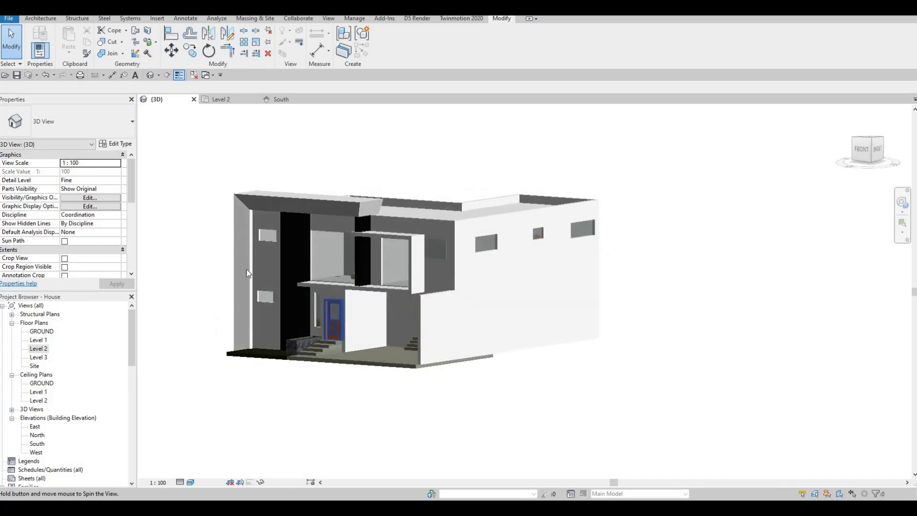
Examine the facade model's frame band and black strips from the side, the base and the front
{"action": "scroll", "coordinate": [264, 239], "scroll_direction": "up", "scroll_amount": 5}
{"action": "middle_click_drag", "start_coordinate": [241, 180], "coordinate": [310, 197], "text": "shift"}
{"action": "scroll", "coordinate": [310, 197], "scroll_direction": "up", "scroll_amount": 3}
{"action": "left_click", "coordinate": [304, 239]}
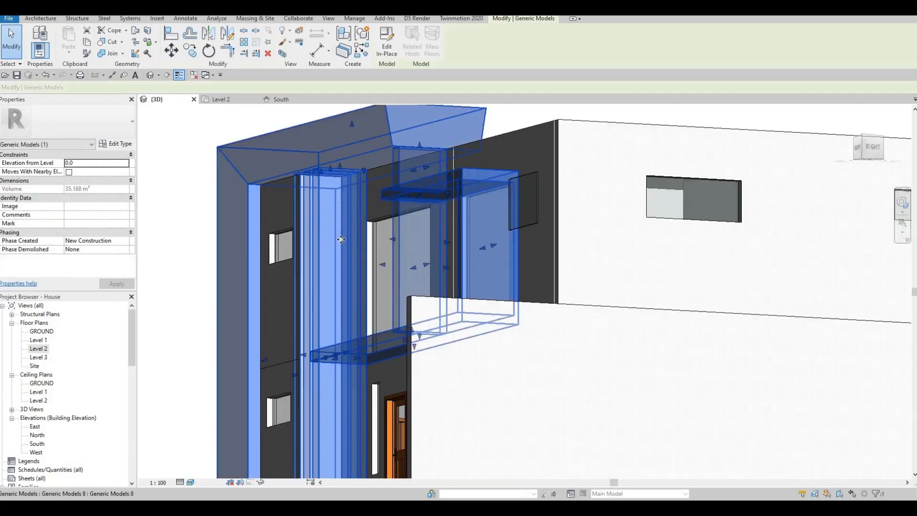
{"action": "middle_click_drag", "start_coordinate": [304, 238], "coordinate": [300, 232], "text": "shift"}
{"action": "key", "text": "Escape"}
{"action": "left_click", "coordinate": [249, 154]}
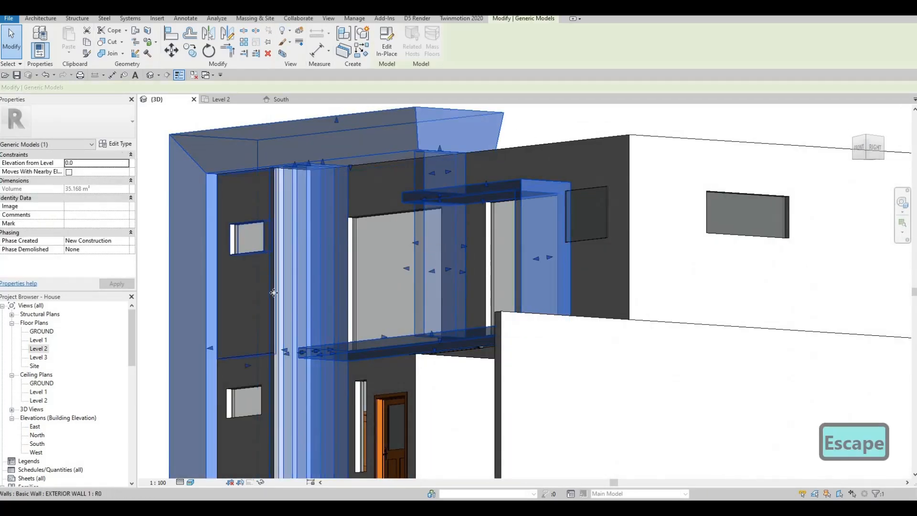
{"action": "scroll", "coordinate": [276, 236], "scroll_direction": "down", "scroll_amount": 3}
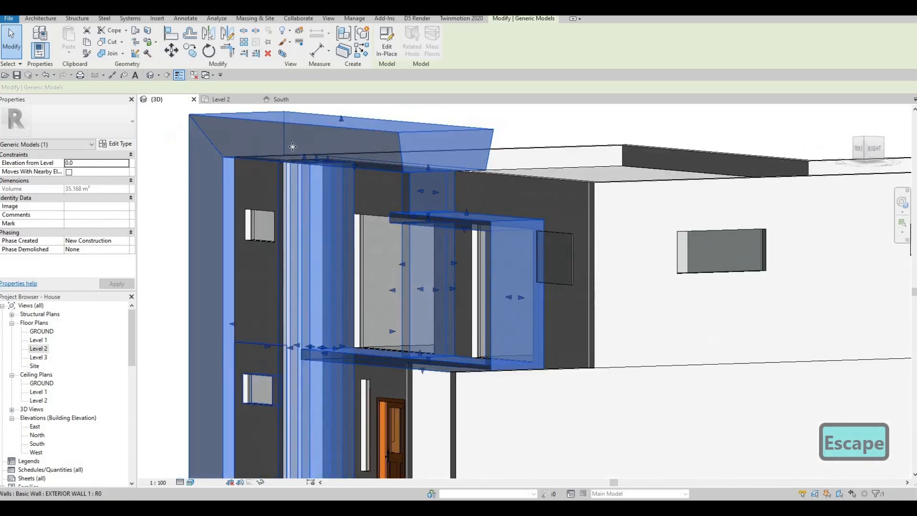
{"action": "middle_click_drag", "start_coordinate": [276, 236], "coordinate": [305, 357], "text": "shift"}
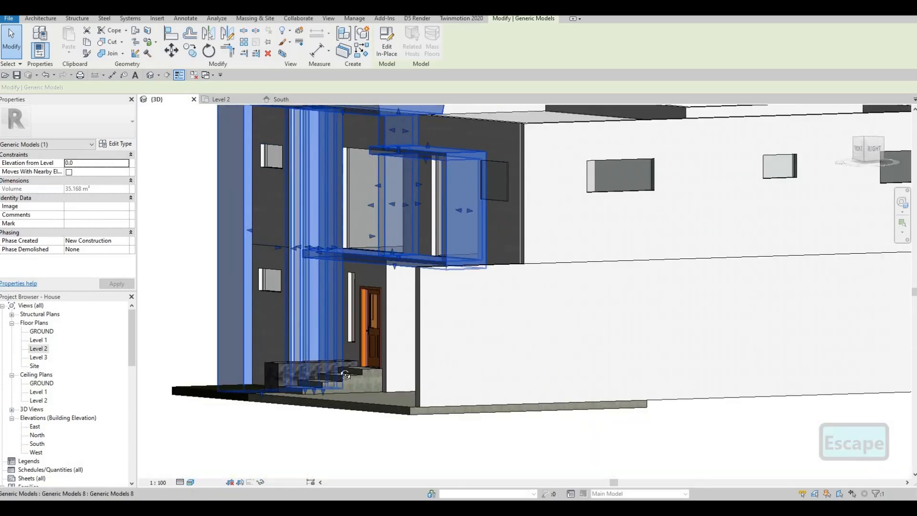
{"action": "middle_click_drag", "start_coordinate": [477, 381], "coordinate": [497, 342], "text": "shift"}
{"action": "middle_click_drag", "start_coordinate": [426, 324], "coordinate": [447, 215], "text": "shift"}
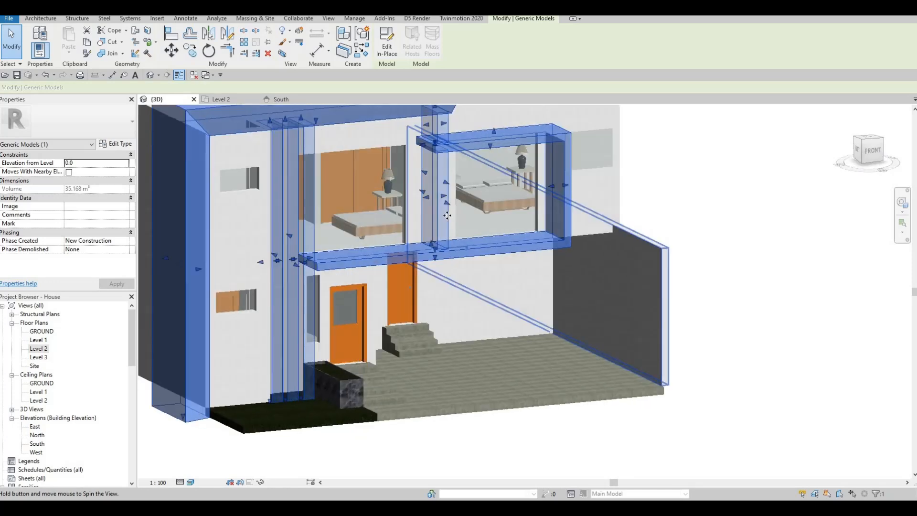
{"action": "middle_click_drag", "start_coordinate": [387, 233], "coordinate": [258, 334], "text": "shift"}
{"action": "key", "text": "Escape"}
{"action": "key", "text": "Escape"}
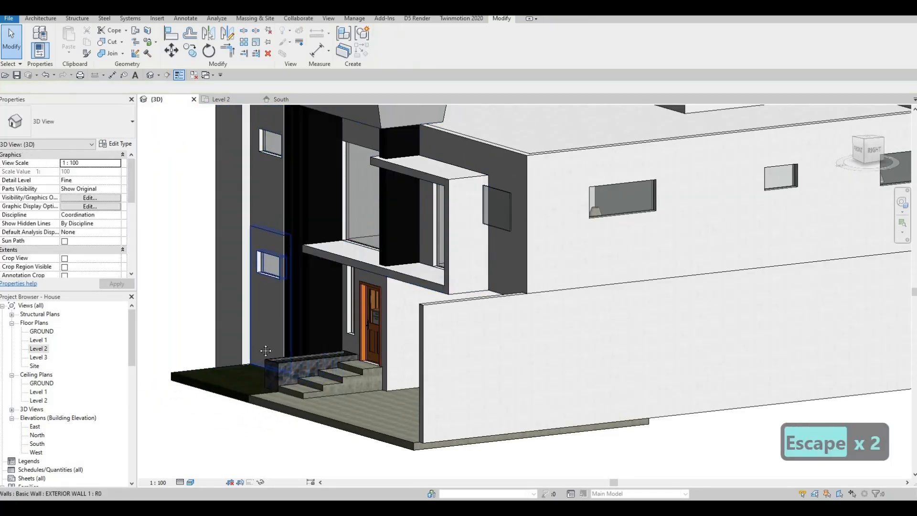
Examine the whole front facade and how the strips meet the frame around the large windows
{"action": "scroll", "coordinate": [478, 363], "scroll_direction": "down", "scroll_amount": 3}
{"action": "middle_click_drag", "start_coordinate": [478, 363], "coordinate": [541, 308], "text": "shift"}
{"action": "left_click", "coordinate": [460, 305]}
{"action": "key", "text": "Escape"}
{"action": "left_click", "coordinate": [460, 308]}
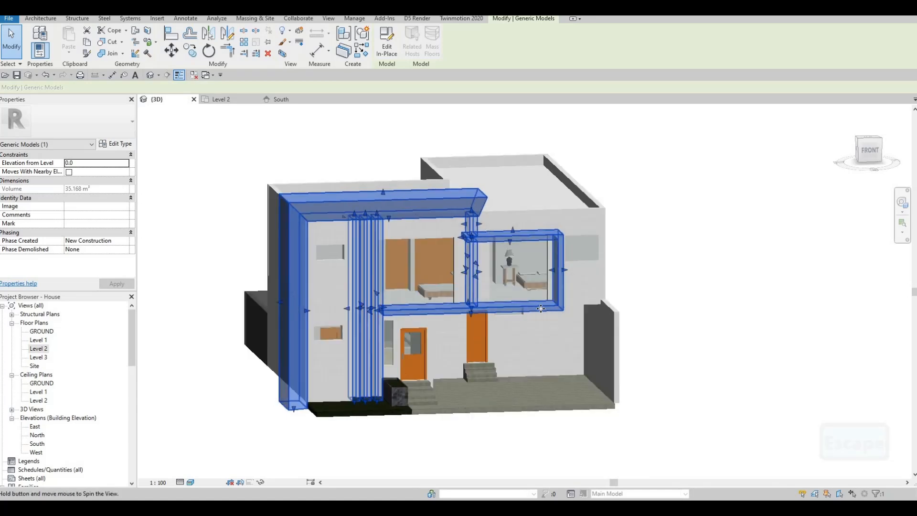
{"action": "scroll", "coordinate": [377, 269], "scroll_direction": "up", "scroll_amount": 3}
{"action": "middle_click_drag", "start_coordinate": [377, 269], "coordinate": [391, 262], "text": "shift"}
{"action": "scroll", "coordinate": [391, 261], "scroll_direction": "up", "scroll_amount": 3}
{"action": "middle_click_drag", "start_coordinate": [344, 287], "coordinate": [352, 308], "text": "shift"}
{"action": "key", "text": "Escape"}
{"action": "middle_click_drag", "start_coordinate": [273, 296], "coordinate": [411, 341], "text": "shift"}
{"action": "scroll", "coordinate": [421, 263], "scroll_direction": "down", "scroll_amount": 2}
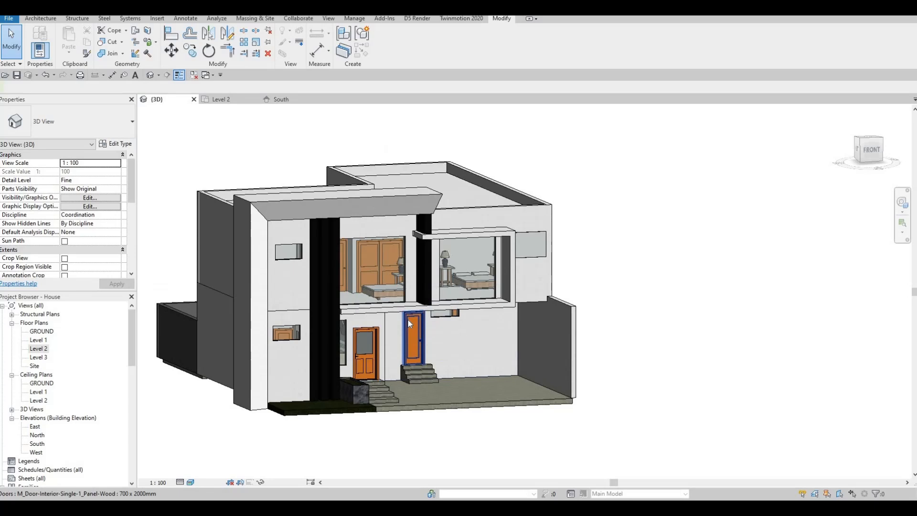
Delete the second front door under the large window frame and the stair in front of it
{"action": "middle_click_drag", "start_coordinate": [500, 367], "coordinate": [475, 367], "text": "shift"}
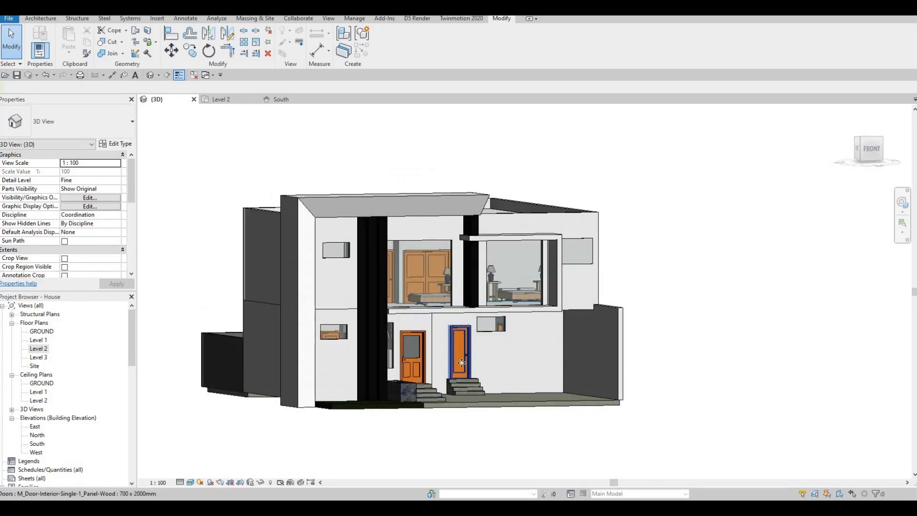
{"action": "left_click", "coordinate": [463, 373]}
{"action": "key", "text": "Delete"}
{"action": "left_click", "coordinate": [466, 384]}
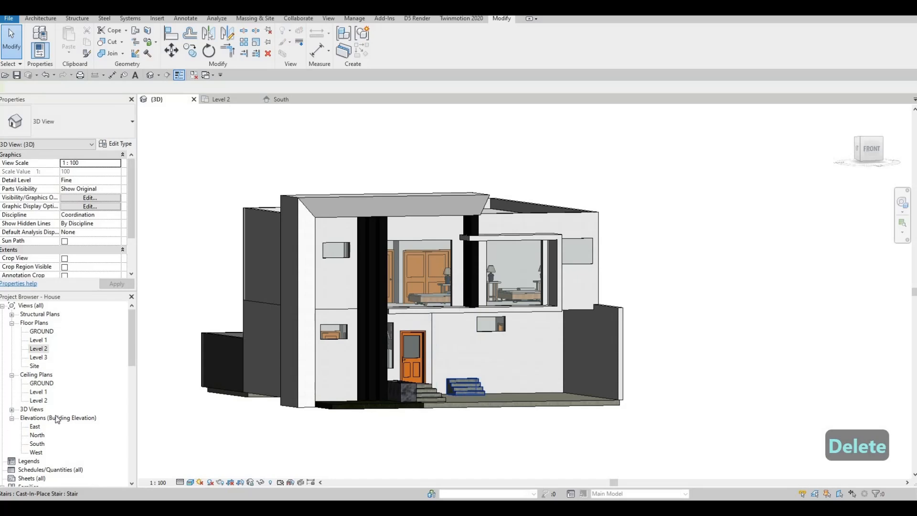
{"action": "key", "text": "Delete"}
Check the Level 1 floor plan around the front wall and terrace, and return to the 3D view of the facade
{"action": "double_click", "coordinate": [77, 340]}
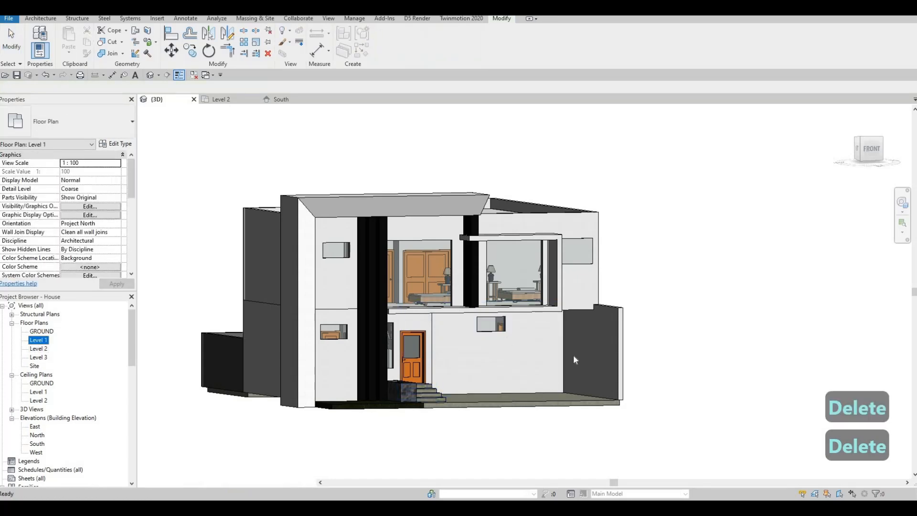
{"action": "scroll", "coordinate": [523, 380], "scroll_direction": "up", "scroll_amount": 6}
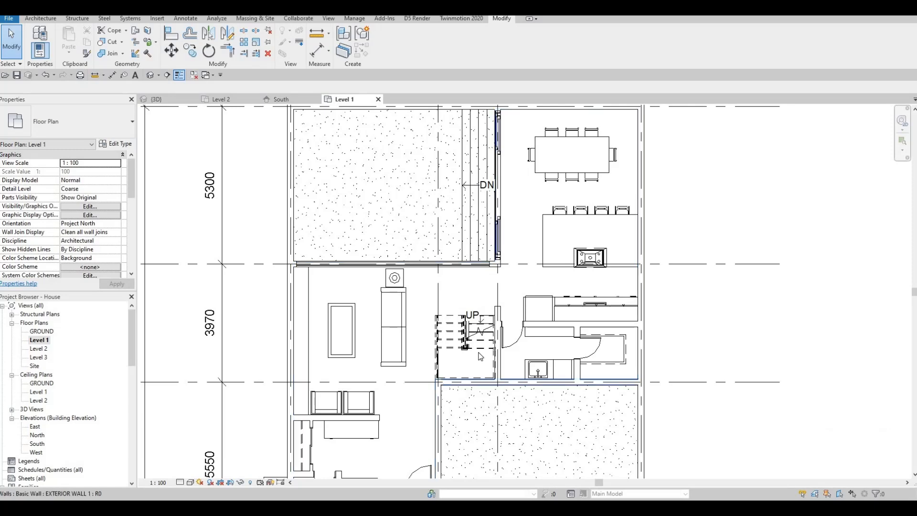
{"action": "scroll", "coordinate": [526, 371], "scroll_direction": "down", "scroll_amount": 3}
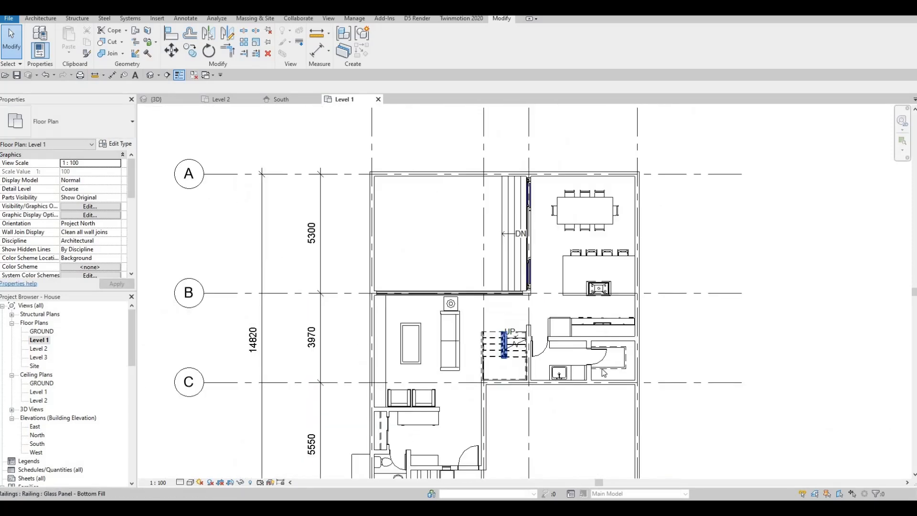
{"action": "middle_click_drag", "start_coordinate": [446, 353], "coordinate": [494, 278]}
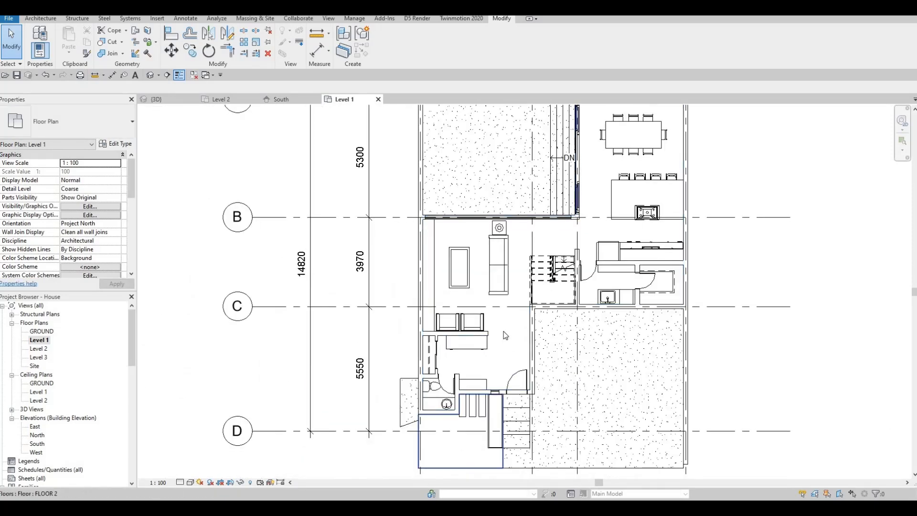
{"action": "scroll", "coordinate": [448, 355], "scroll_direction": "up", "scroll_amount": 3}
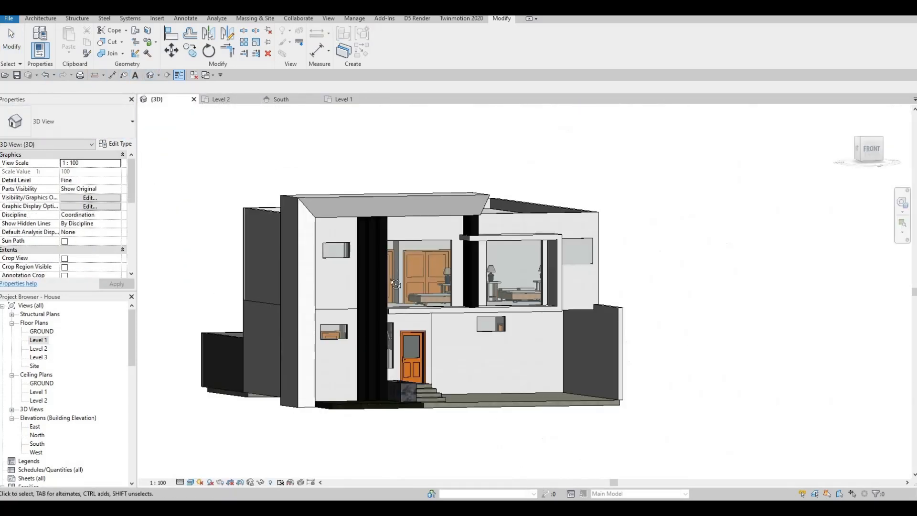
{"action": "middle_click_drag", "start_coordinate": [366, 299], "coordinate": [506, 455], "text": "shift"}
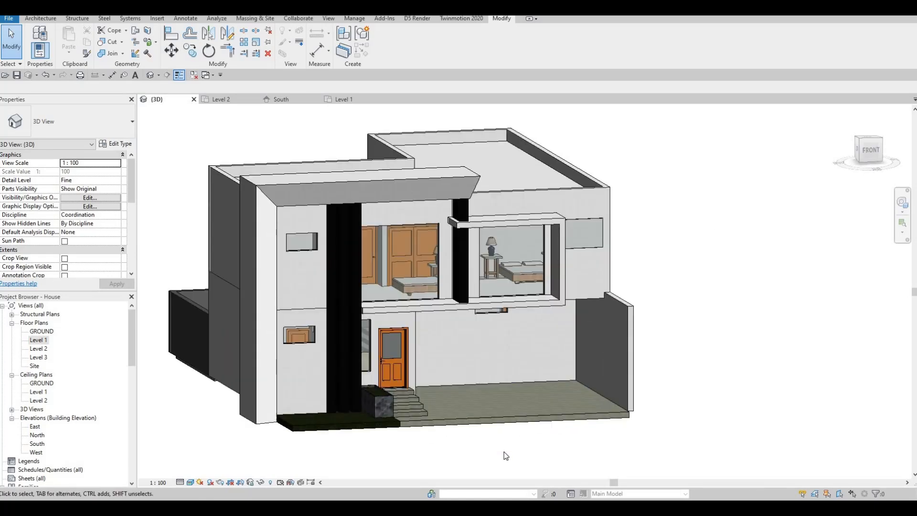